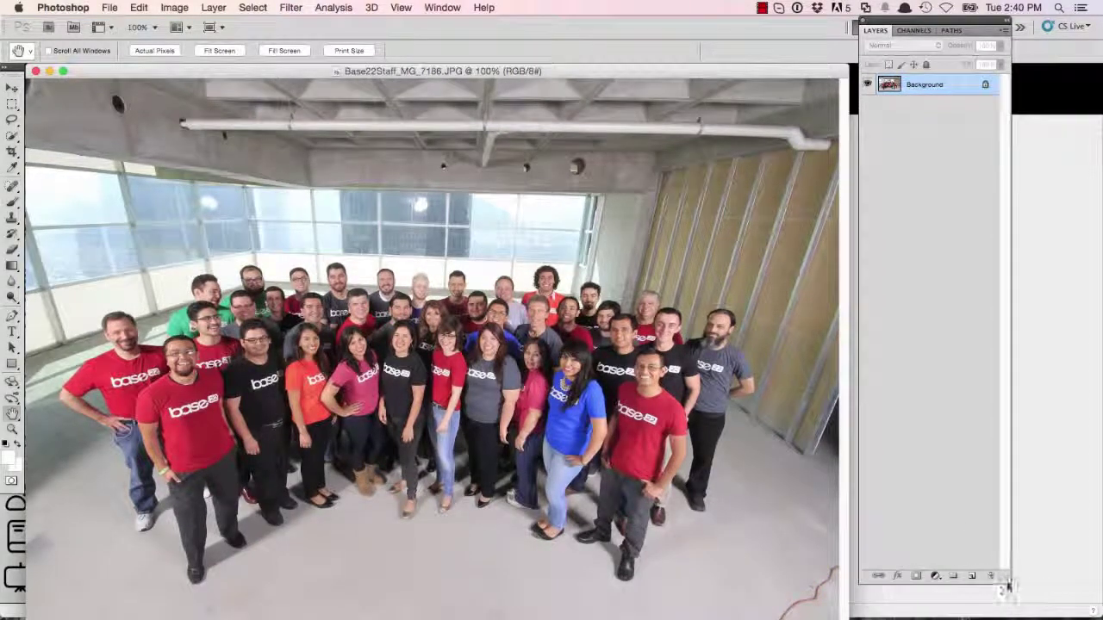
- Shorten the Layers panel and place it next to the photo's window
left_click_drag(1003, 583, 1003, 425)
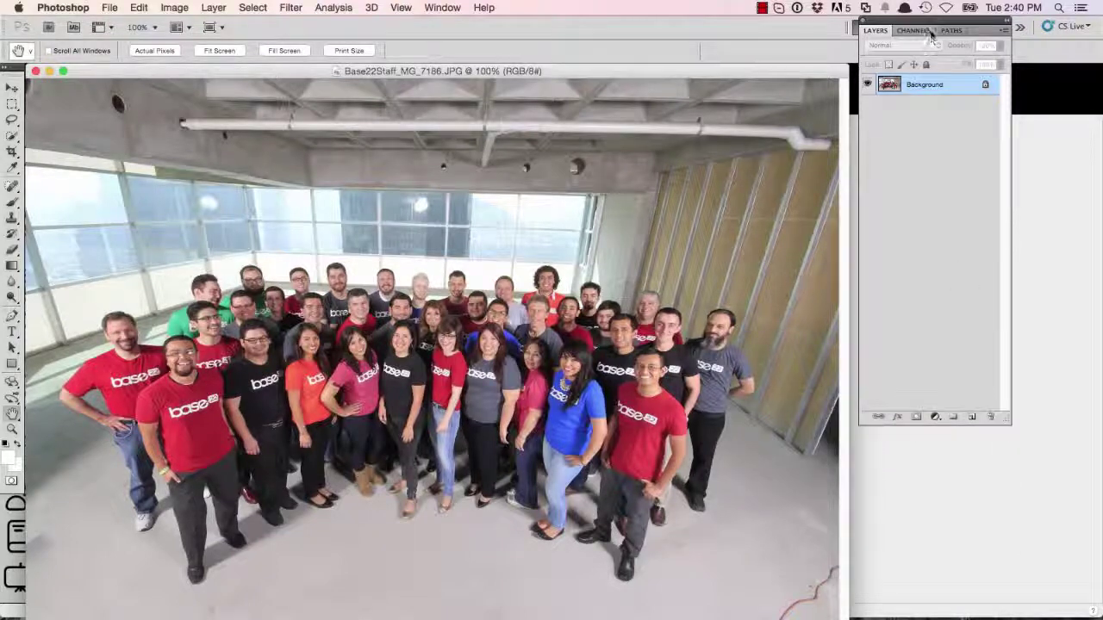
mouse_move(929, 18)
left_mouse_down()
mouse_move(929, 31)
mouse_move(995, 75)
mouse_move(1012, 74)
left_mouse_up()
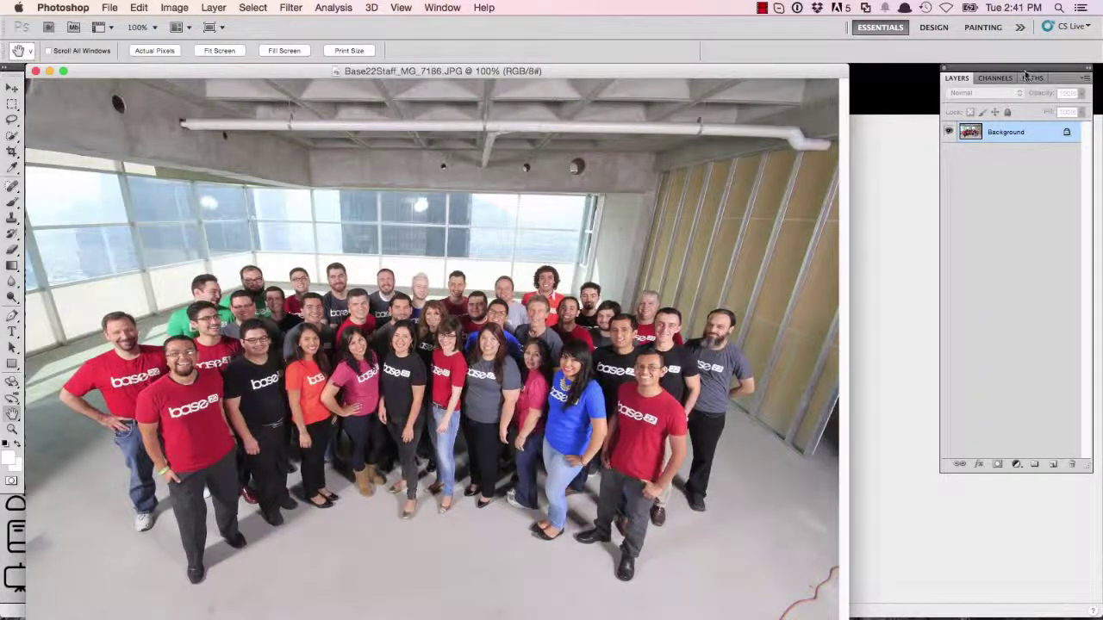
left_click_drag(1026, 75, 935, 71)
- Duplicate the Background layer twice with the default names and delete the original Background layer
right_click(949, 130)
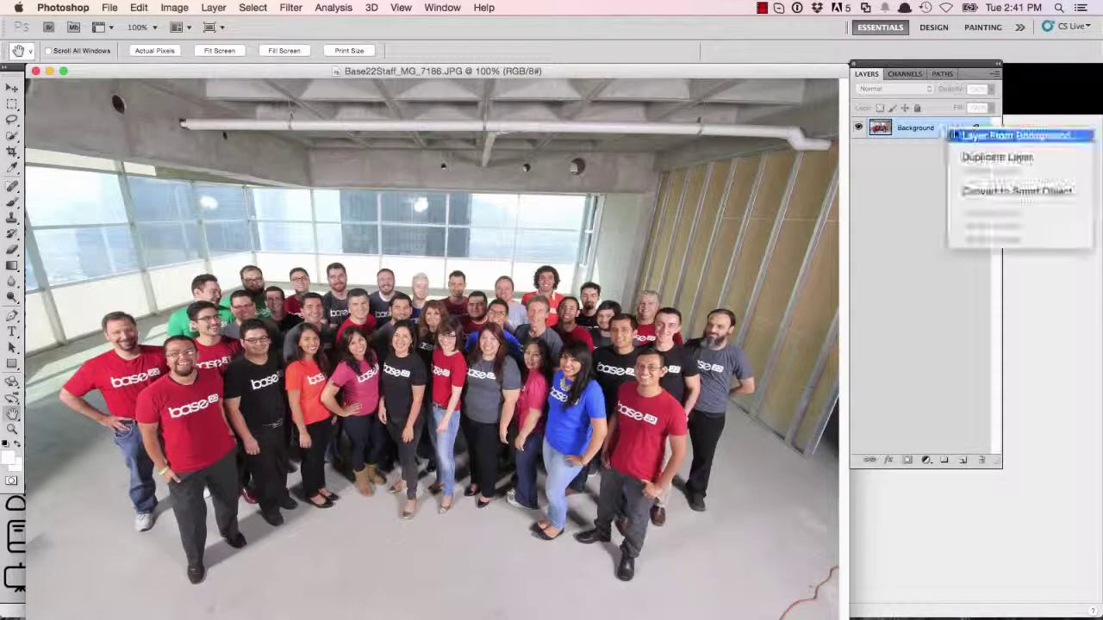
left_click(982, 159)
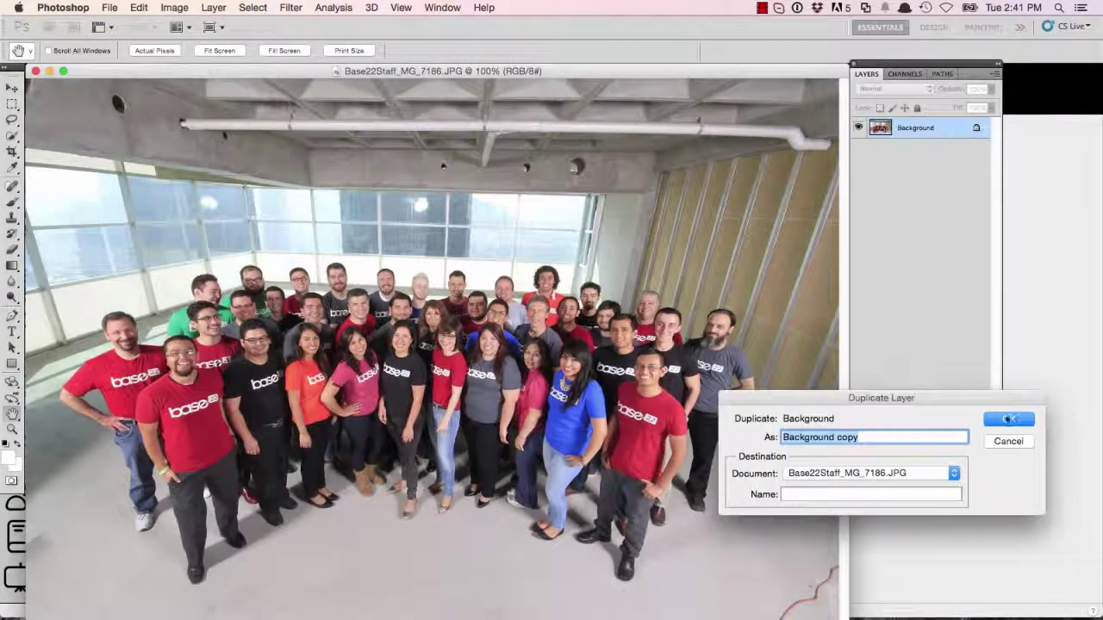
left_click(1008, 419)
right_click(920, 150)
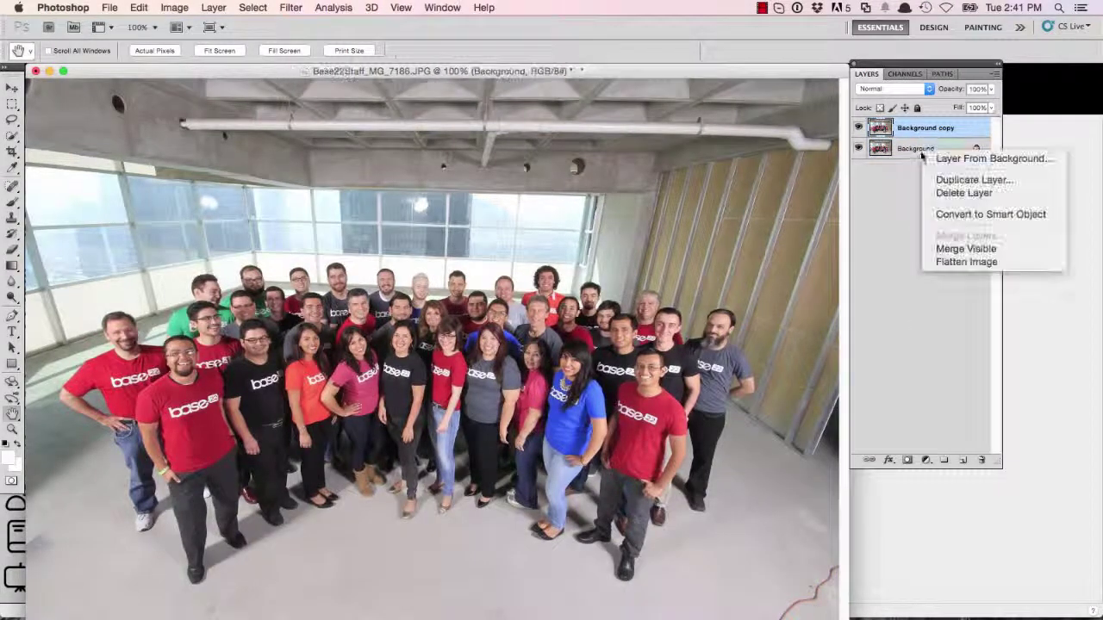
left_click(956, 180)
left_click(1006, 418)
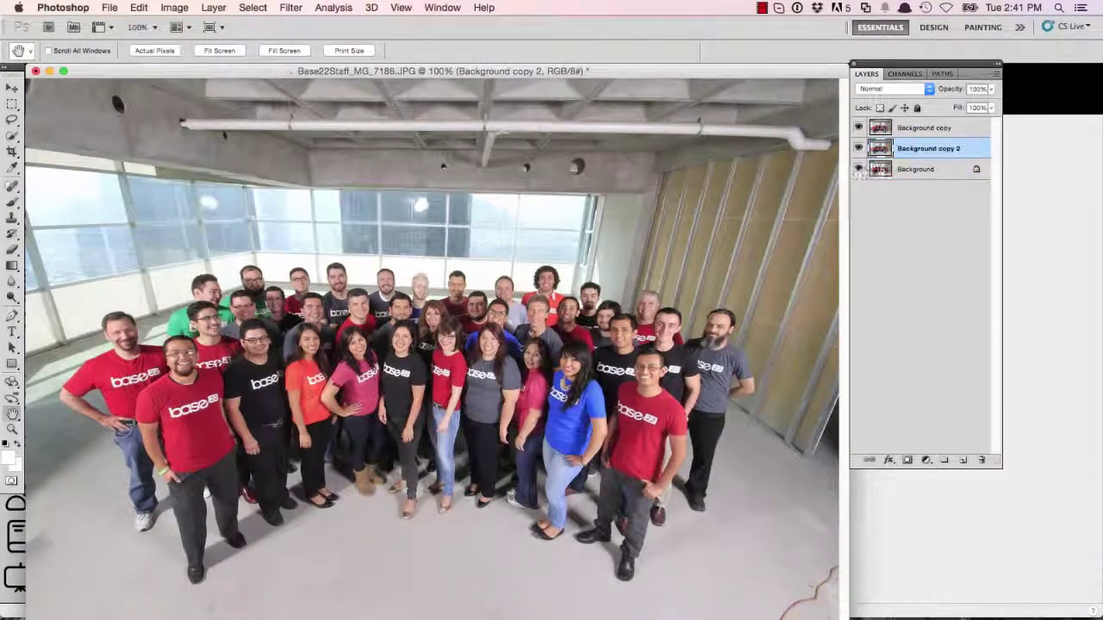
left_click_drag(858, 170, 979, 461)
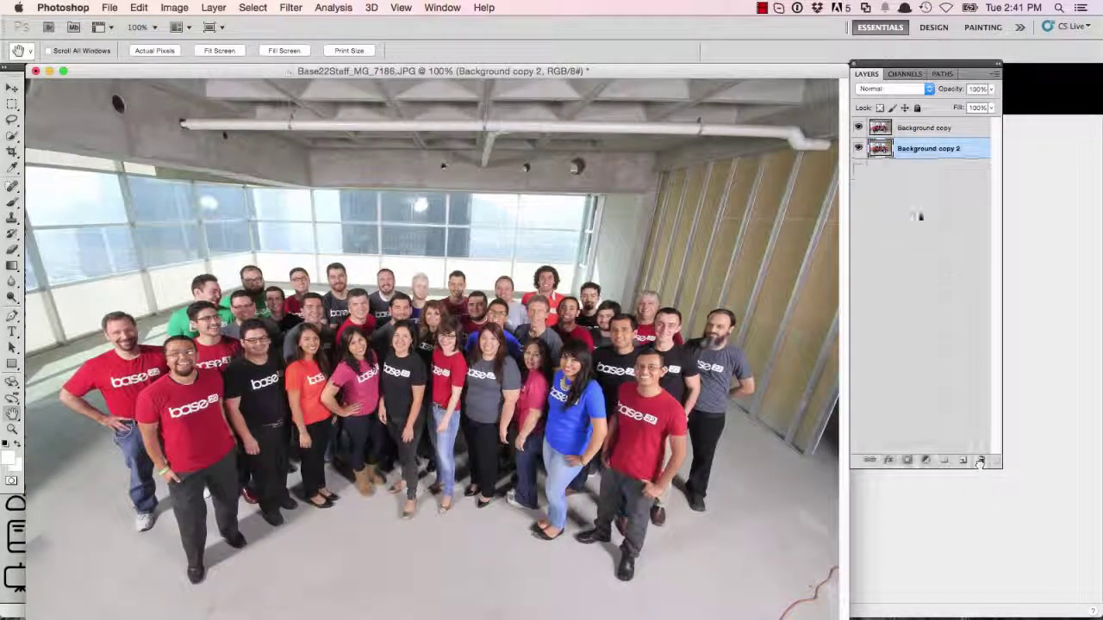
- Hide the Background copy 2 layer and add a new empty layer at the bottom of the layer stack
left_click(858, 150)
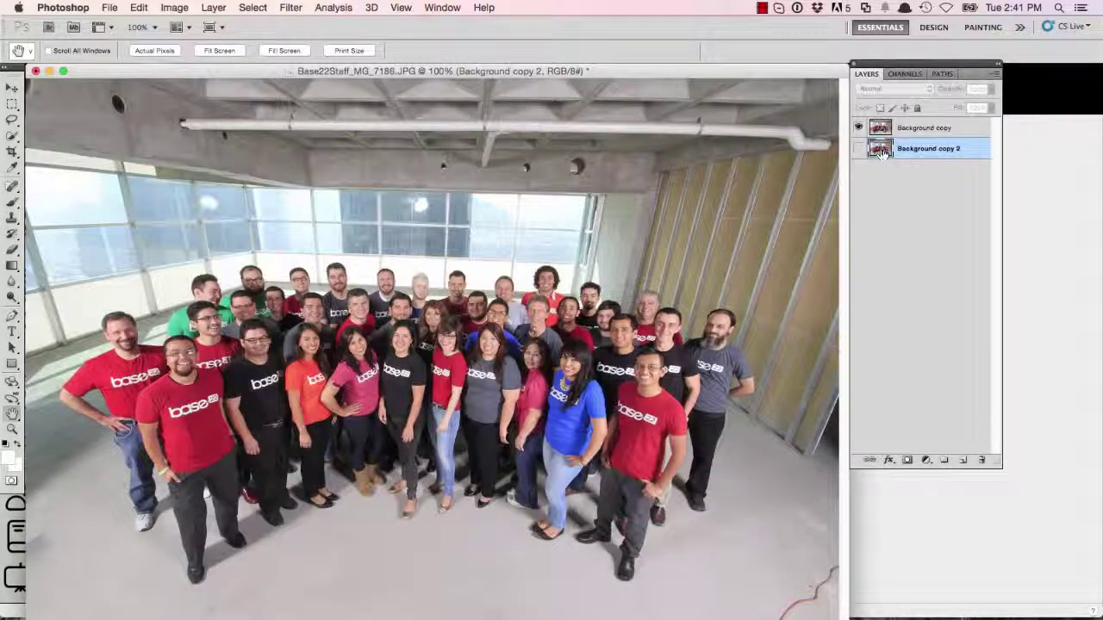
left_click(961, 462)
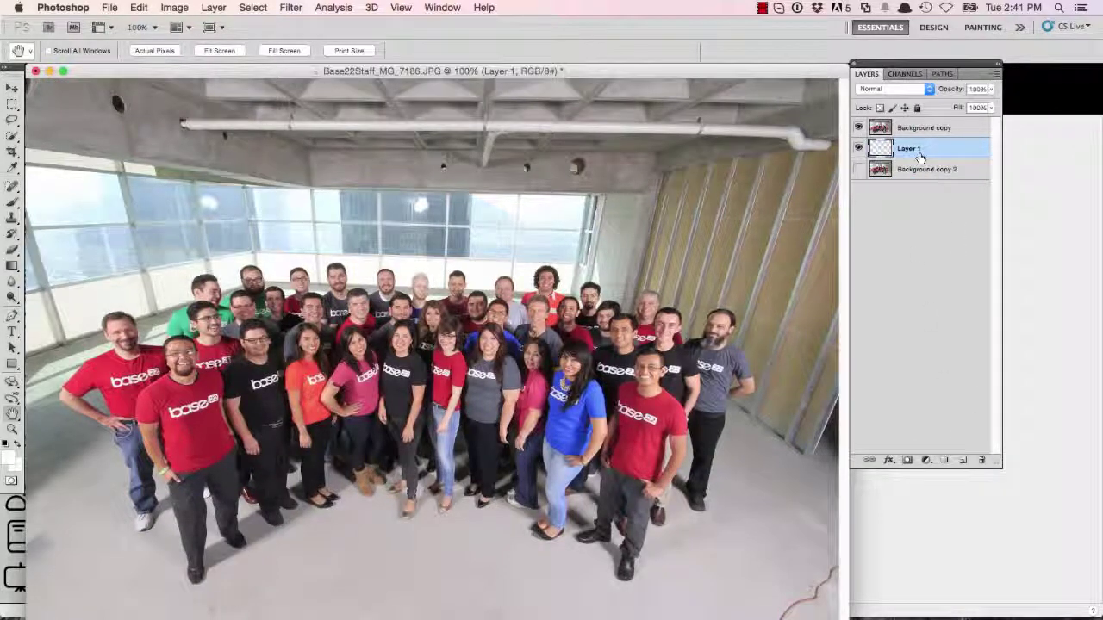
left_click_drag(920, 152, 911, 180)
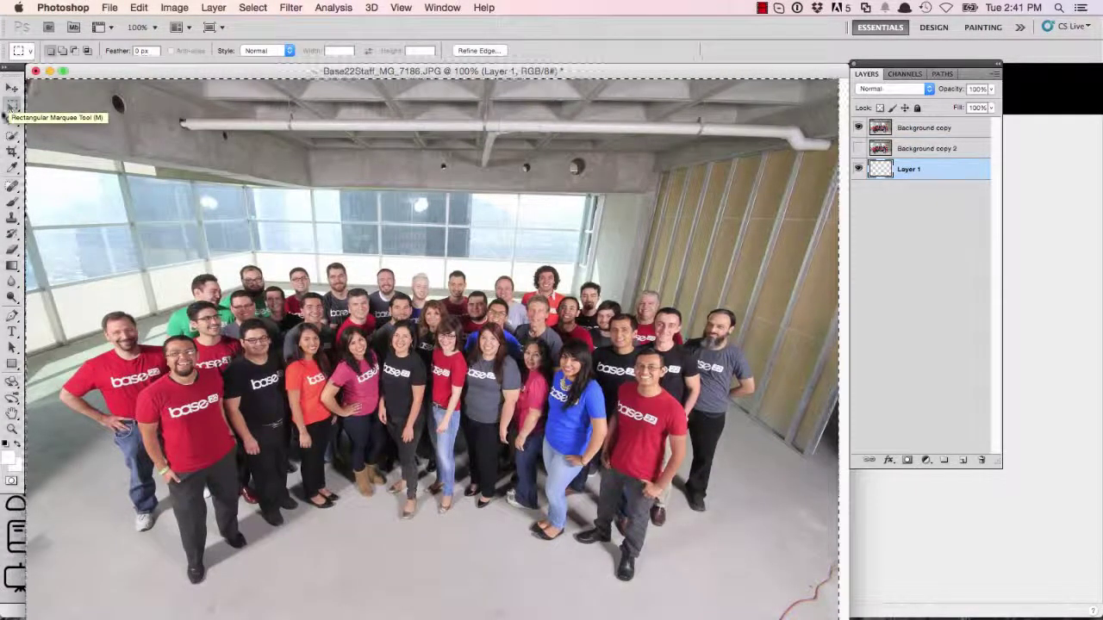
- Choose a bright green foreground color and fill the selected area of Layer 1 with it
left_click(7, 465)
left_click(894, 484)
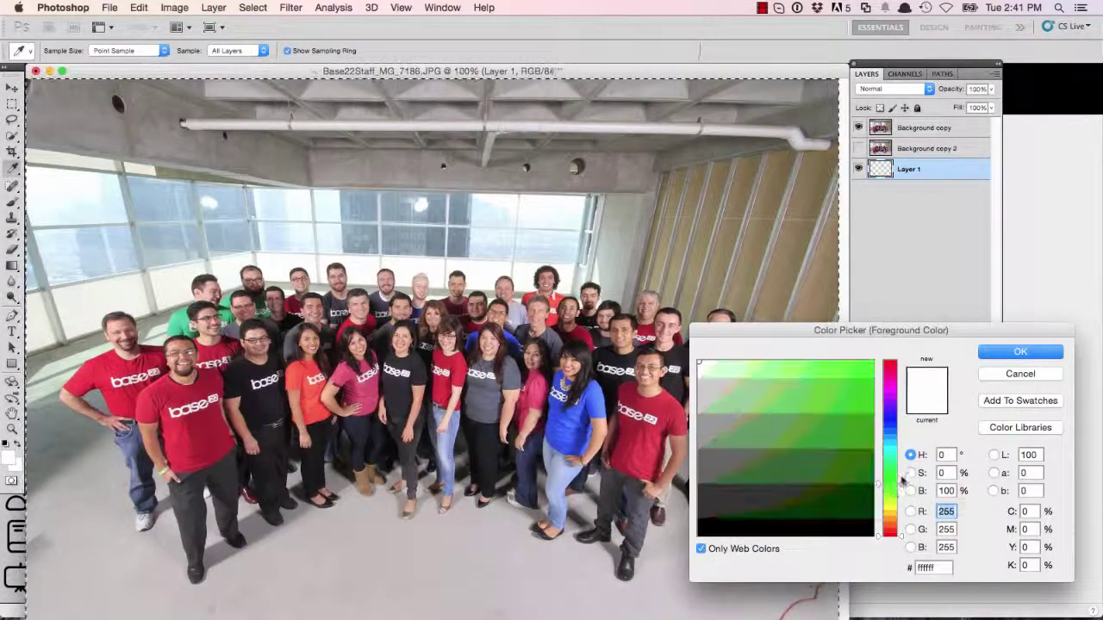
left_click(871, 360)
left_click(983, 354)
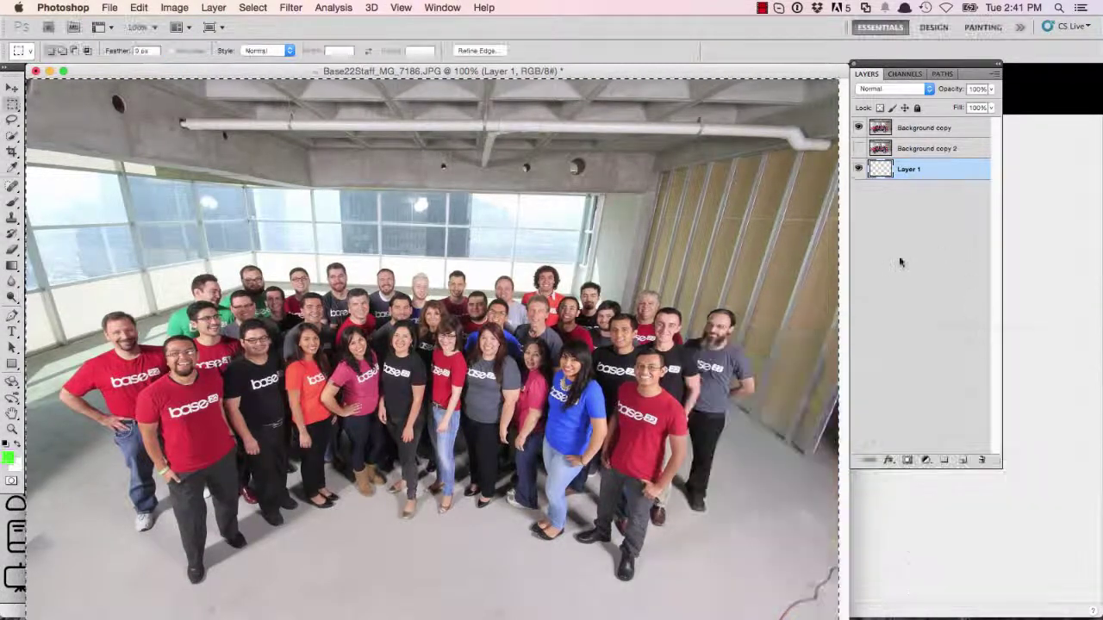
key("alt+BackSpace")
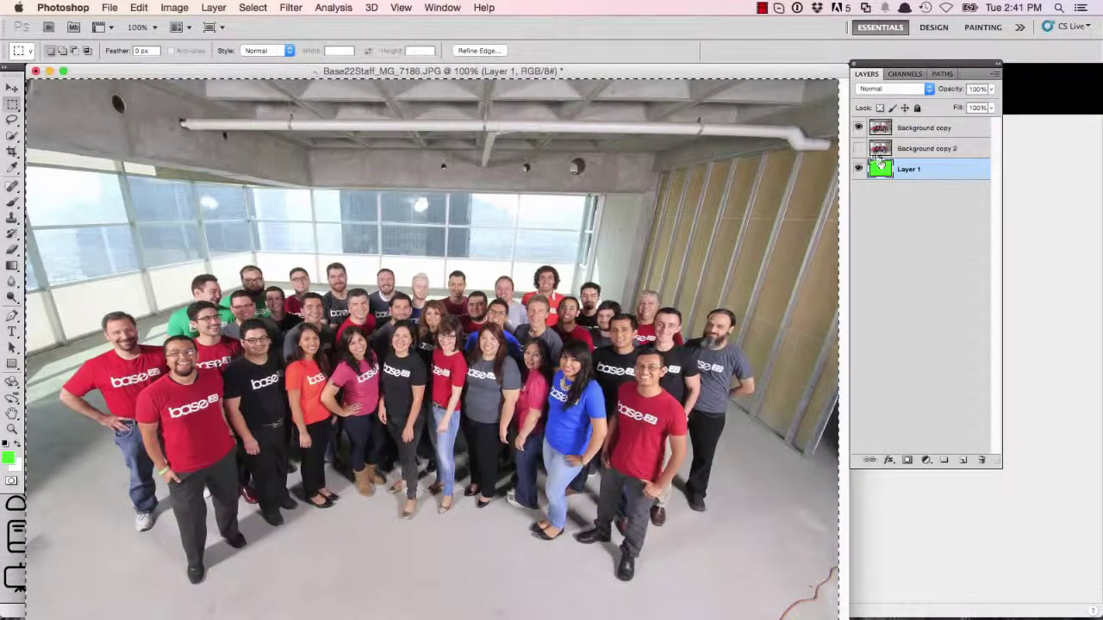
- Clear the selection around the whole canvas, leaving the Background copy layer's opacity at 100%
left_click(919, 131)
mouse_move(998, 92)
left_mouse_down()
mouse_move(991, 107)
mouse_move(952, 109)
mouse_move(1001, 108)
left_mouse_up()
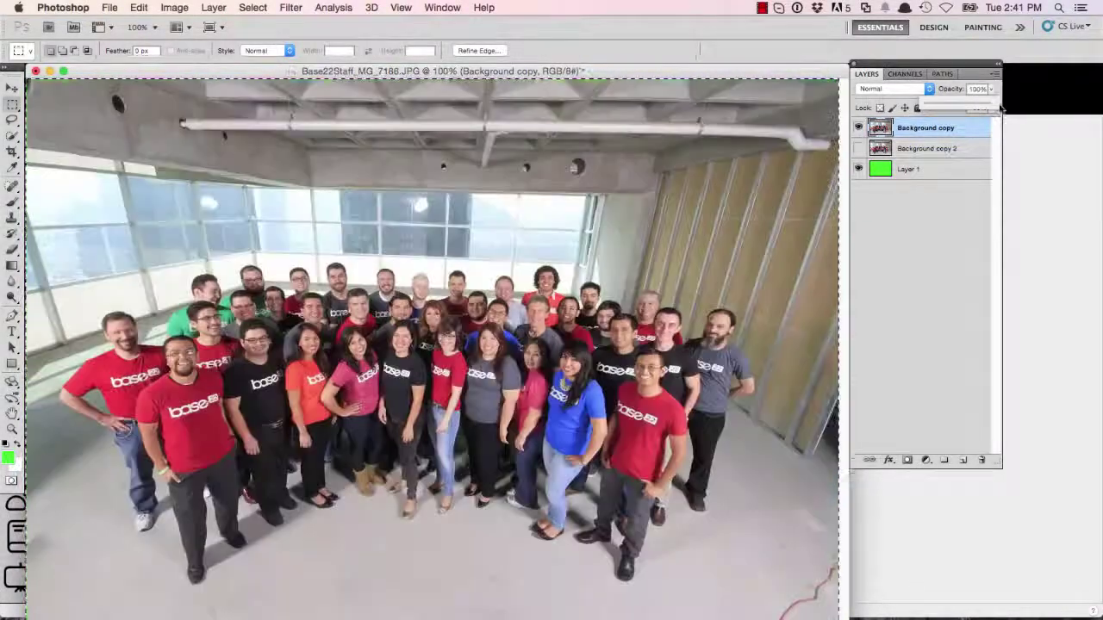
left_click(892, 212)
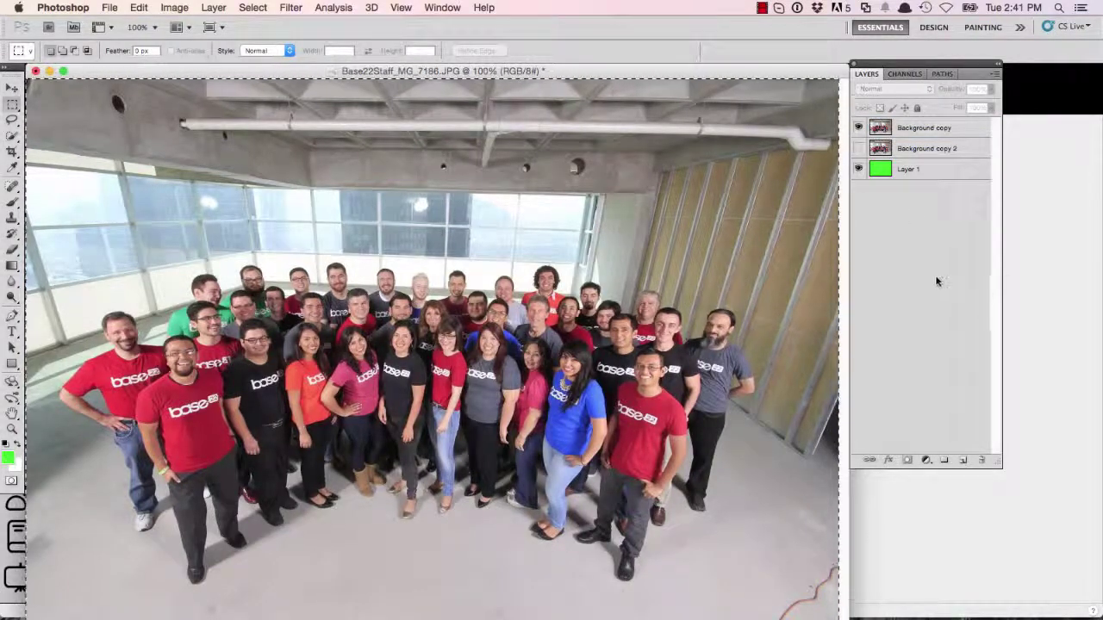
left_click(780, 287)
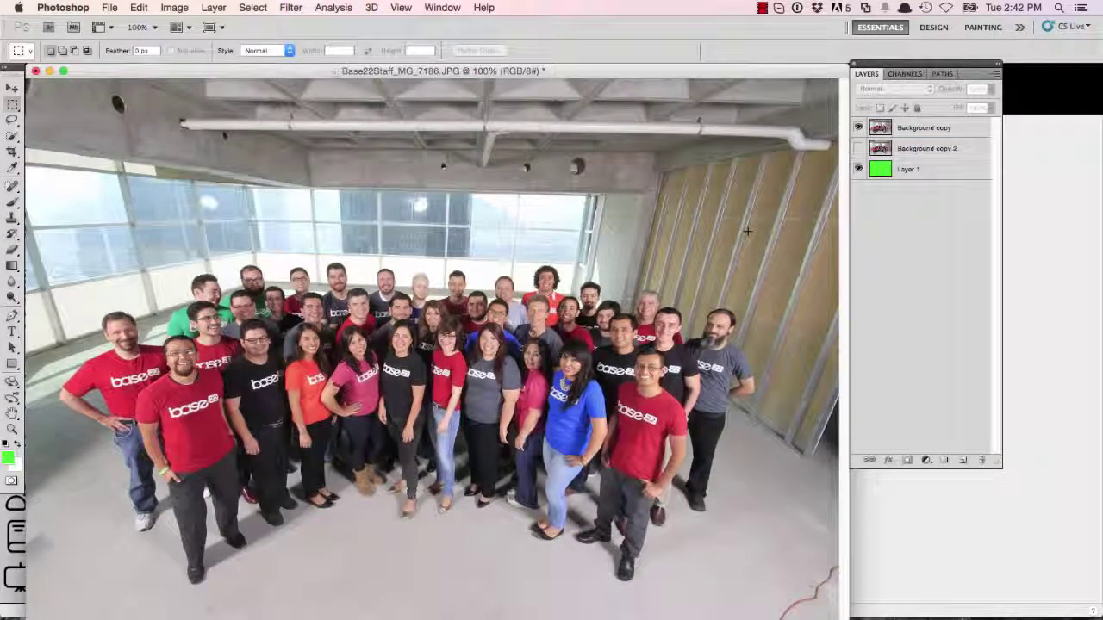
- Add a Reveal All layer mask to the Background copy layer
left_click(926, 127)
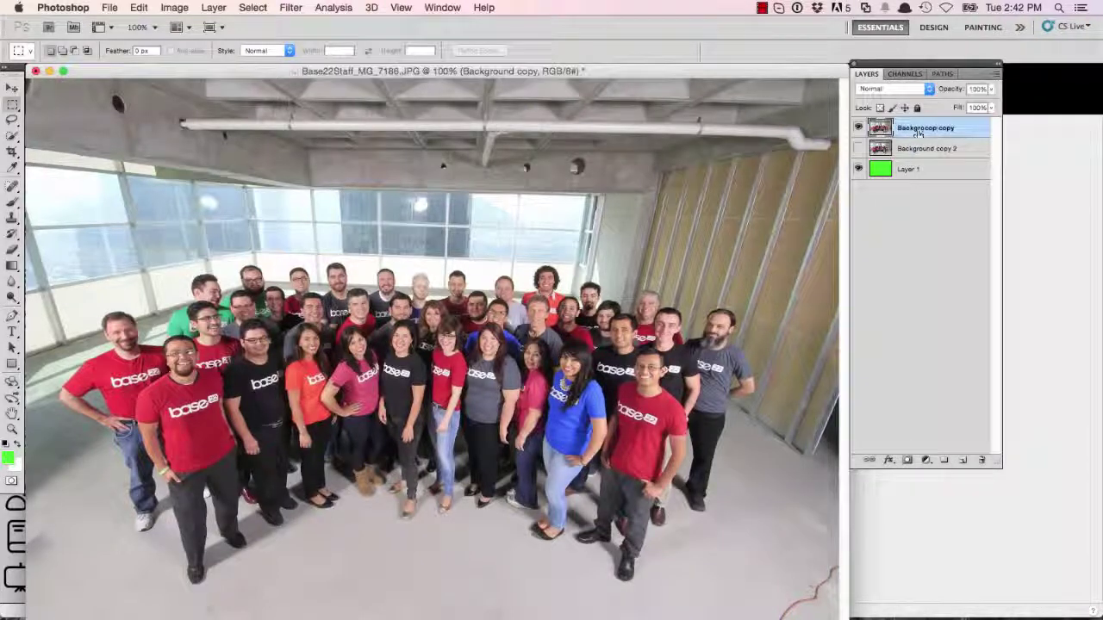
left_click(205, 8)
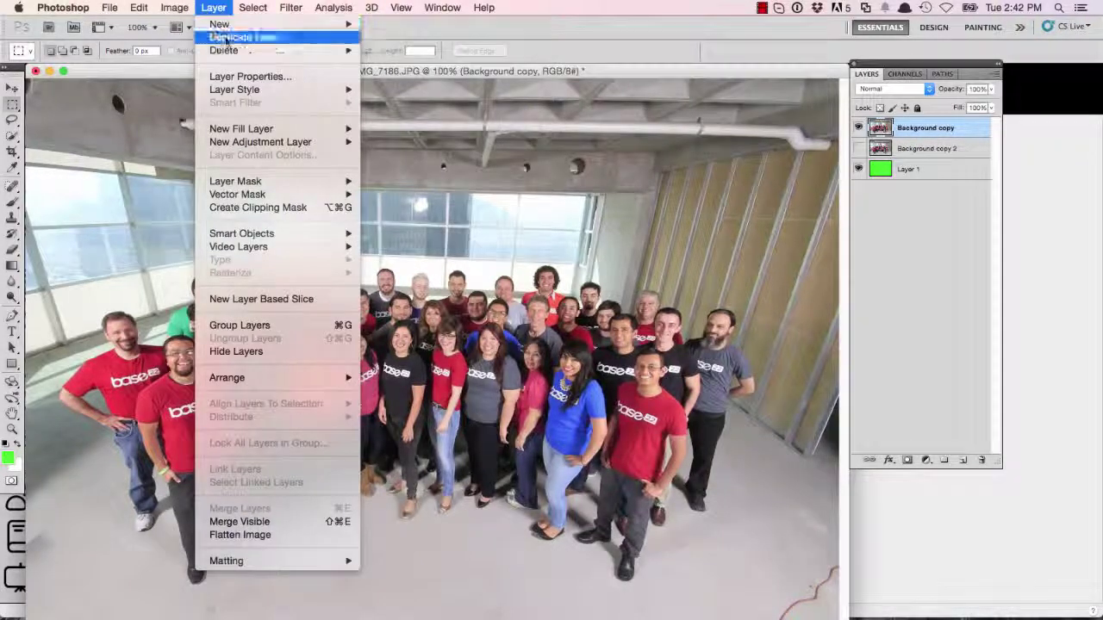
mouse_move(249, 183)
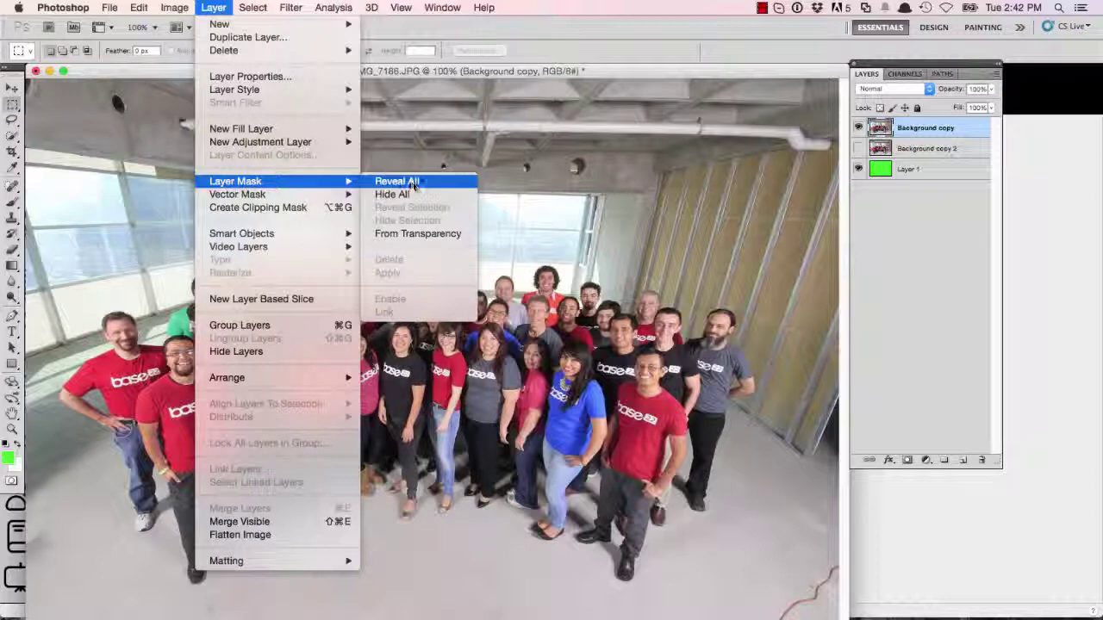
left_click(418, 182)
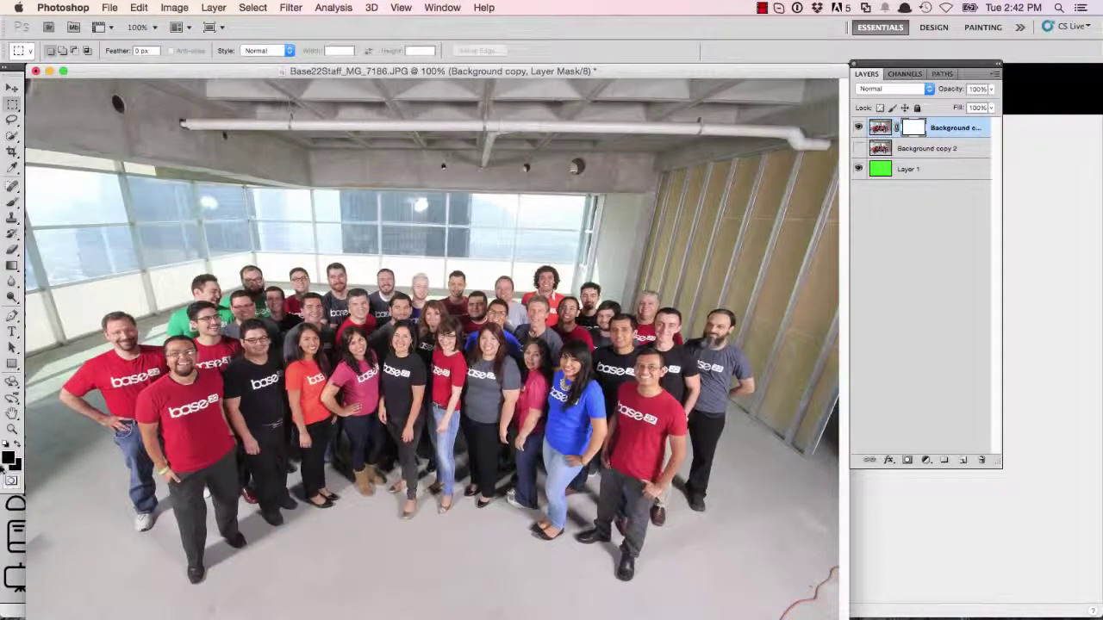
- Turn off the Only Web Colors restriction in the foreground color picker and keep black
left_click(8, 460)
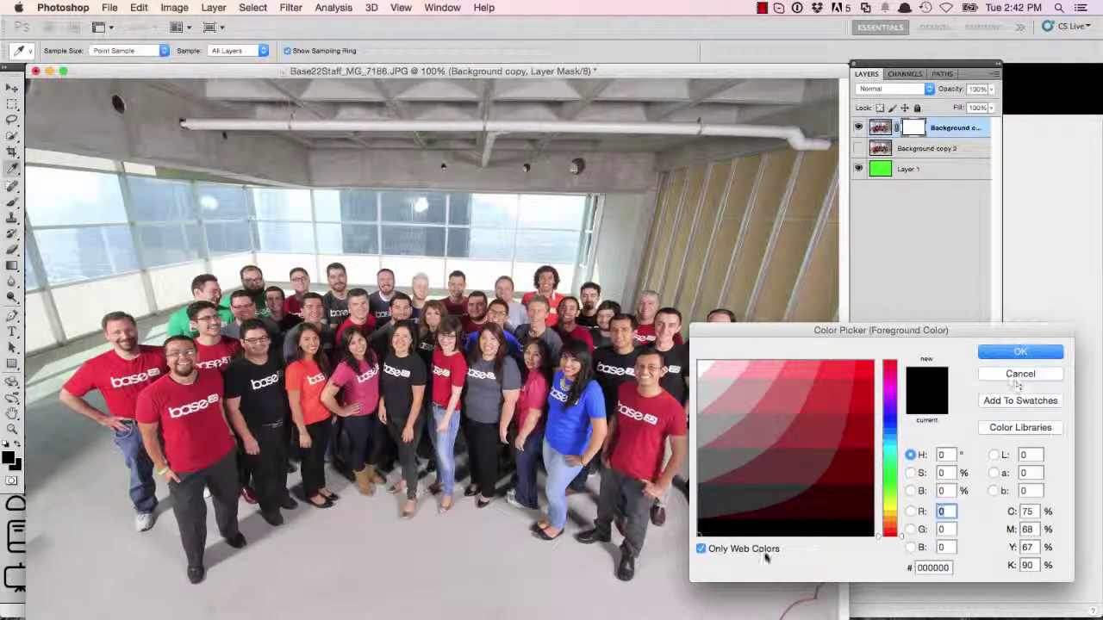
left_click(723, 553)
left_click(1020, 351)
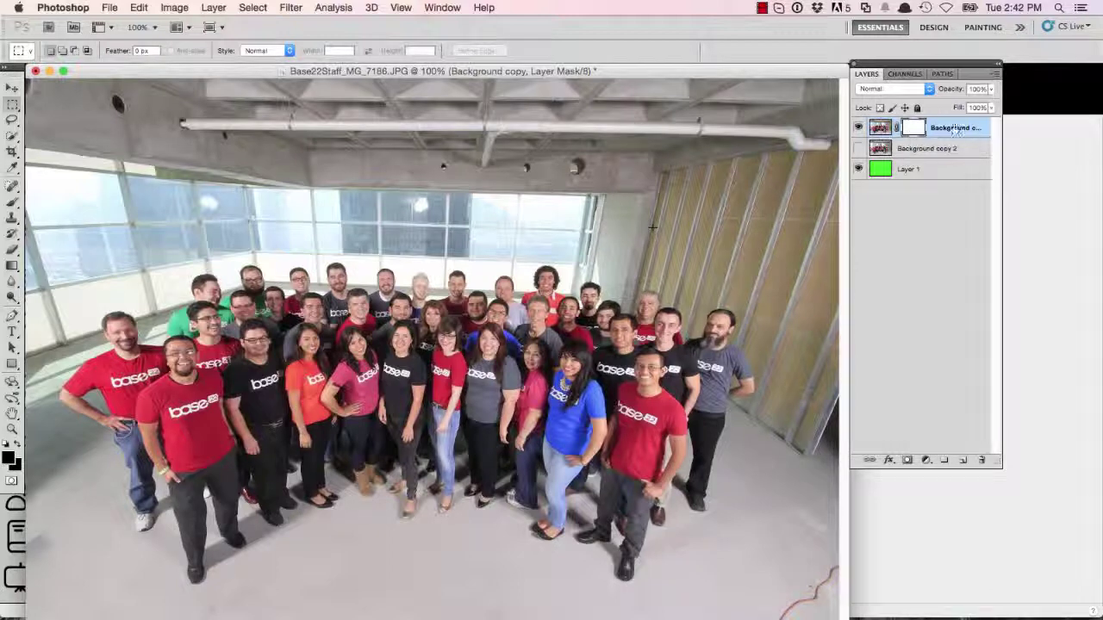
- Target the Background copy layer's image, return to its mask, and accept black (000000) as the foreground color
left_click(882, 128)
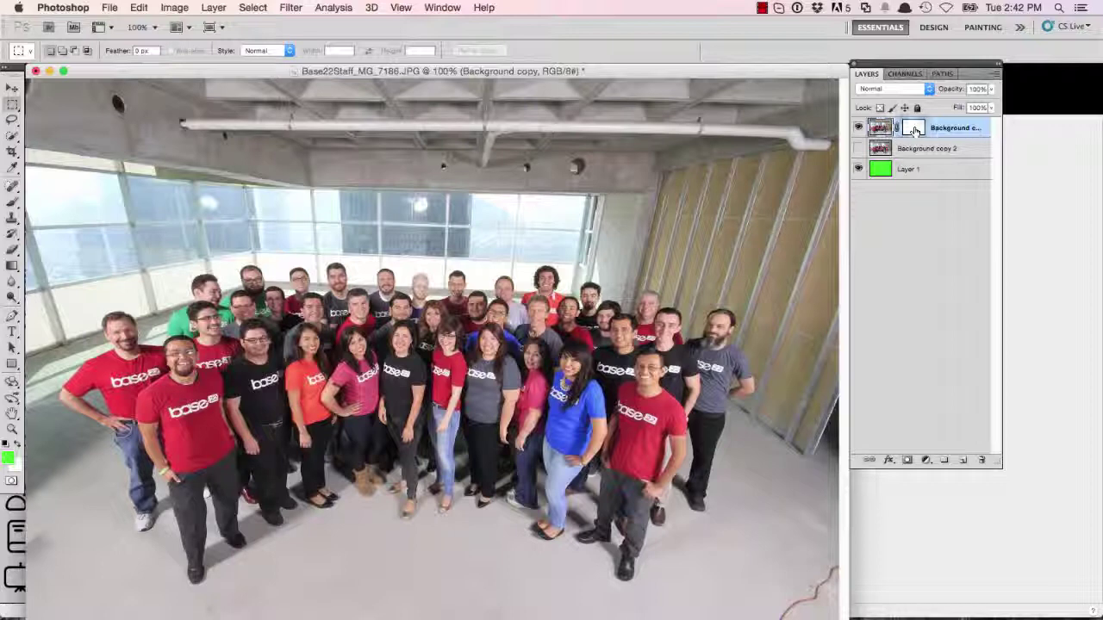
left_click(913, 128)
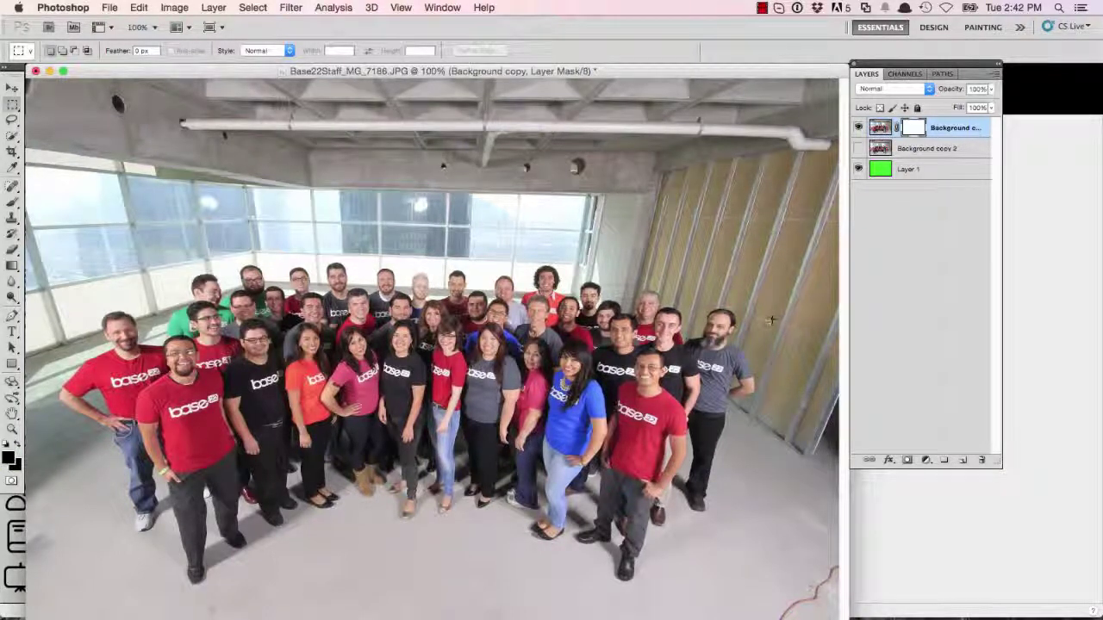
left_click(10, 462)
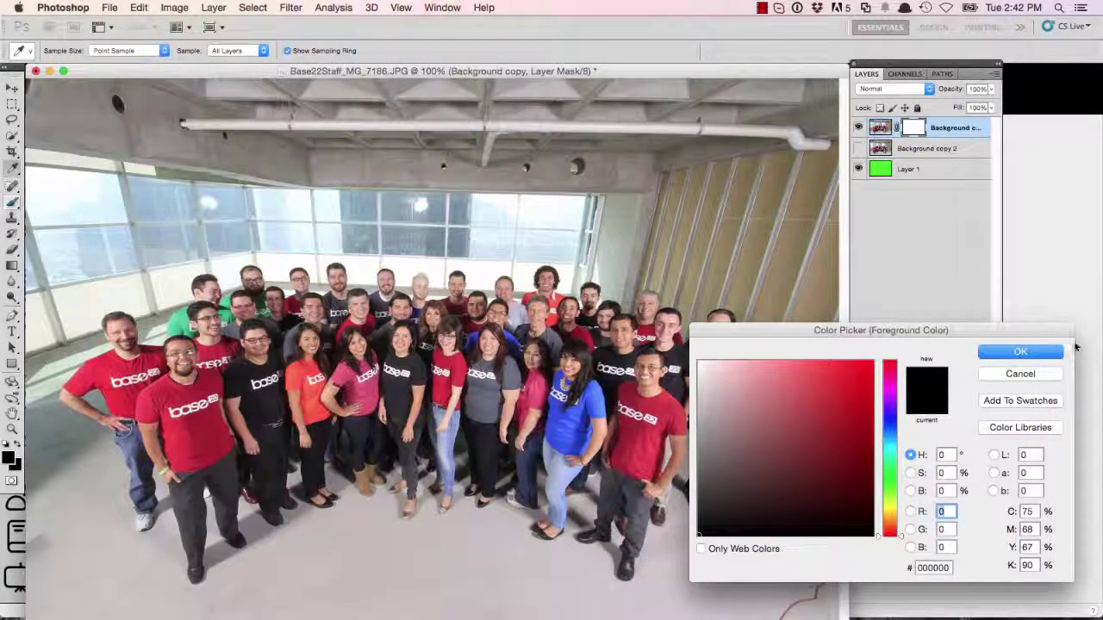
left_click(1017, 353)
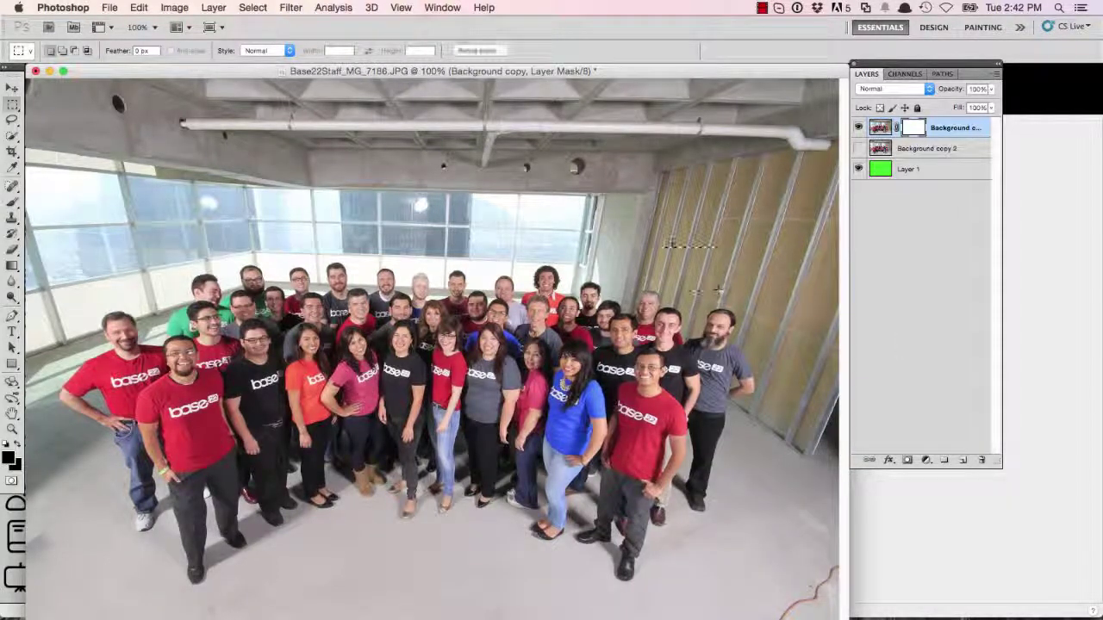
- Paint black on the mask across the middle of the ceiling using a hard round 33 px brush at 100% hardness
left_click(10, 205)
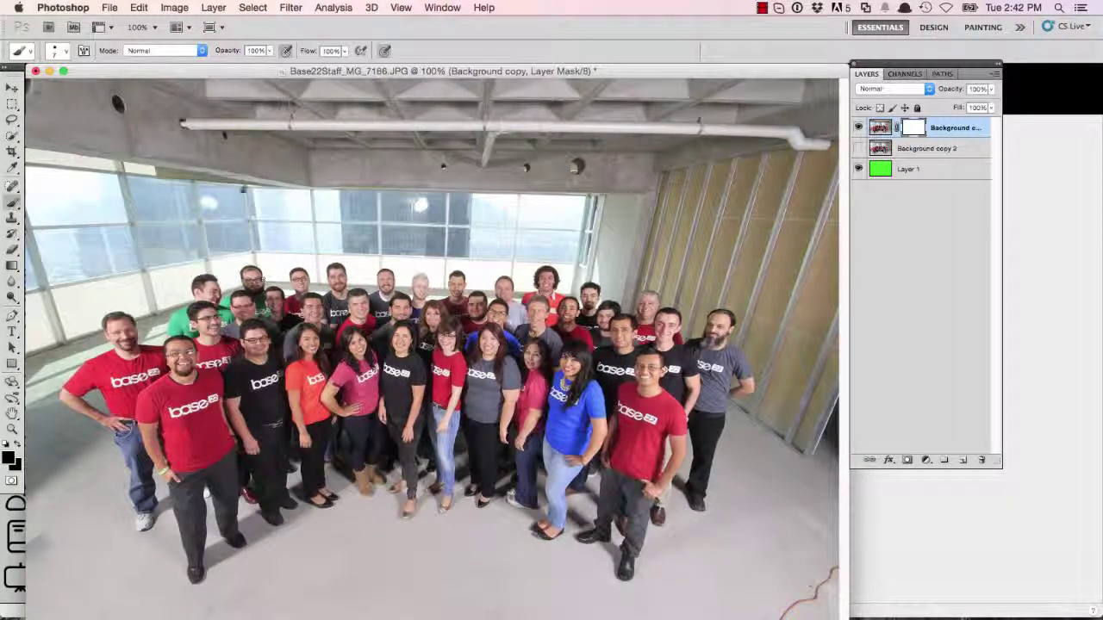
left_click(62, 53)
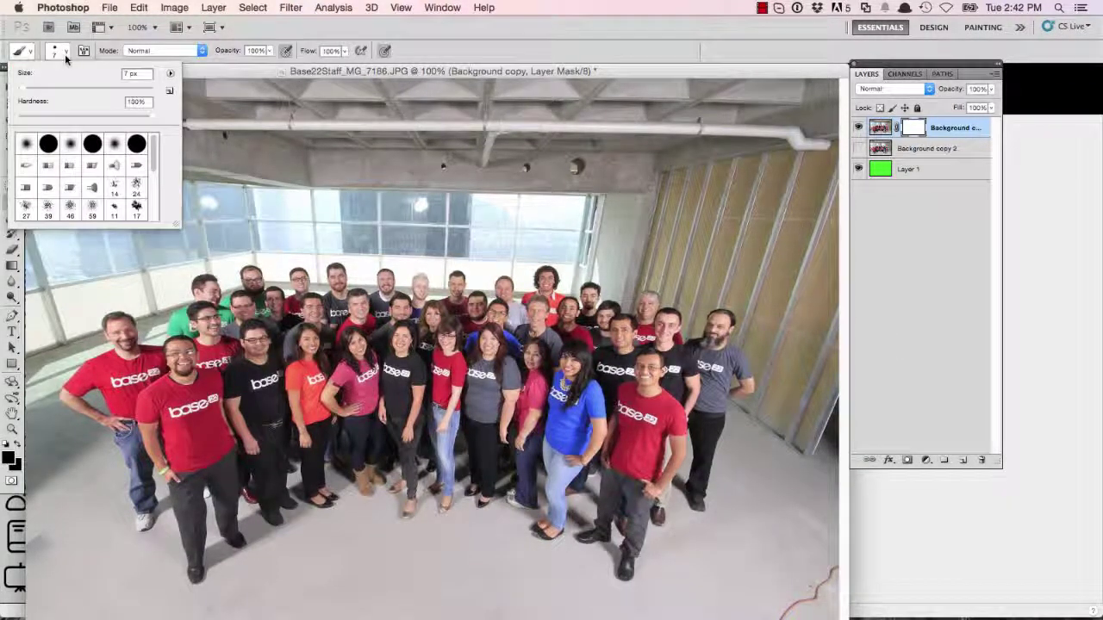
left_click(136, 143)
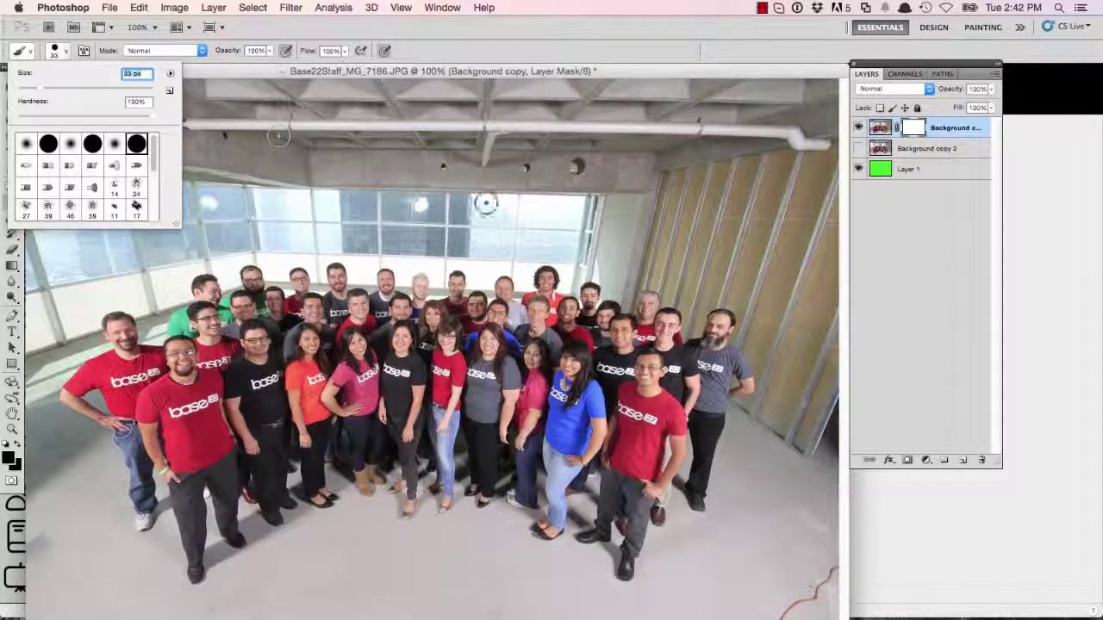
mouse_move(313, 161)
left_mouse_down()
mouse_move(378, 157)
mouse_move(397, 179)
mouse_move(476, 154)
mouse_move(572, 173)
mouse_move(702, 222)
mouse_move(612, 205)
mouse_move(556, 159)
mouse_move(494, 148)
mouse_move(410, 153)
mouse_move(402, 177)
mouse_move(581, 160)
mouse_move(483, 160)
mouse_move(552, 173)
mouse_move(600, 151)
mouse_move(350, 142)
mouse_move(435, 142)
mouse_move(587, 187)
left_mouse_up()
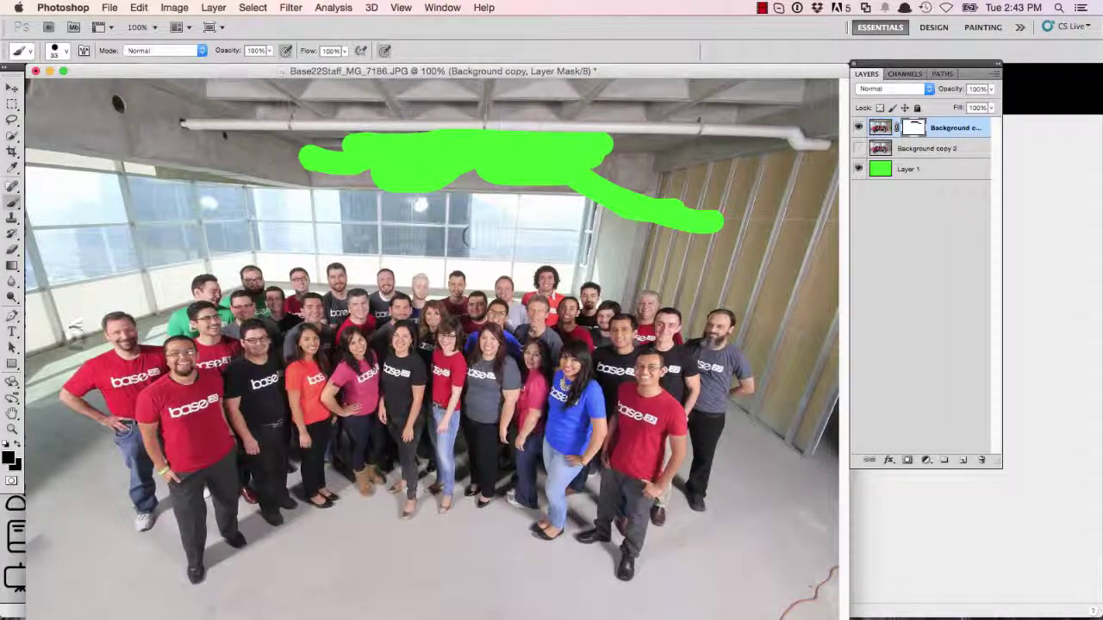
- Set the foreground color to gray (999999) and paint a loop on the mask around the fully masked ceiling area
left_click(9, 459)
left_click_drag(729, 507, 694, 432)
left_click(1023, 355)
mouse_move(786, 186)
left_mouse_down()
mouse_move(573, 105)
mouse_move(375, 105)
mouse_move(252, 171)
mouse_move(586, 197)
mouse_move(462, 173)
mouse_move(555, 203)
mouse_move(737, 231)
left_mouse_up()
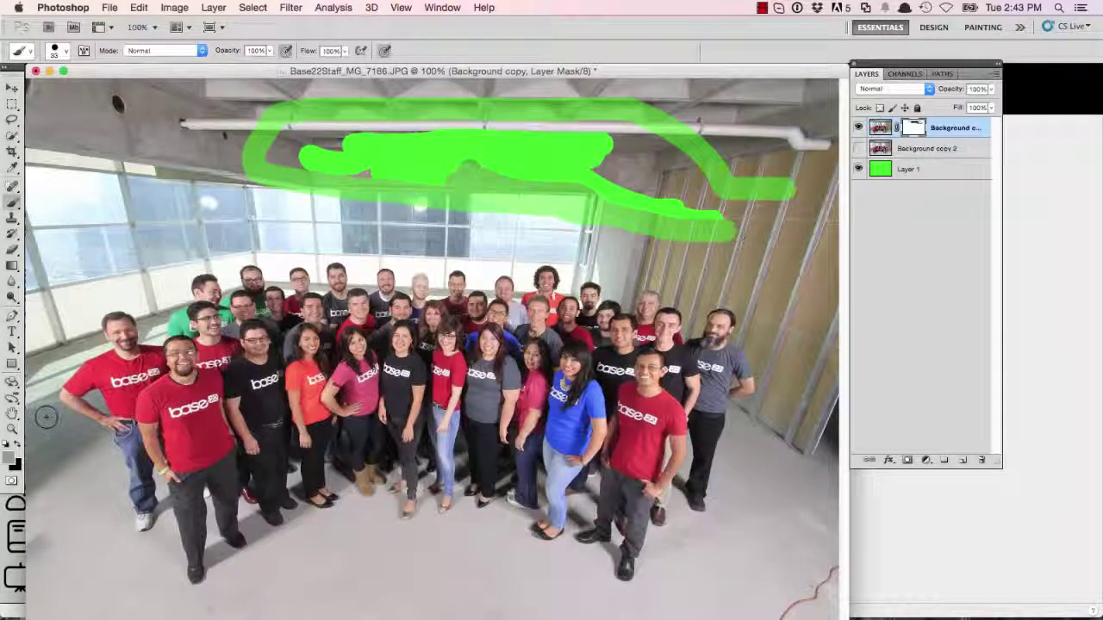
- Set the foreground color to white (ffffff) and paint away the lower part of the gray stroke on the mask
left_click(12, 457)
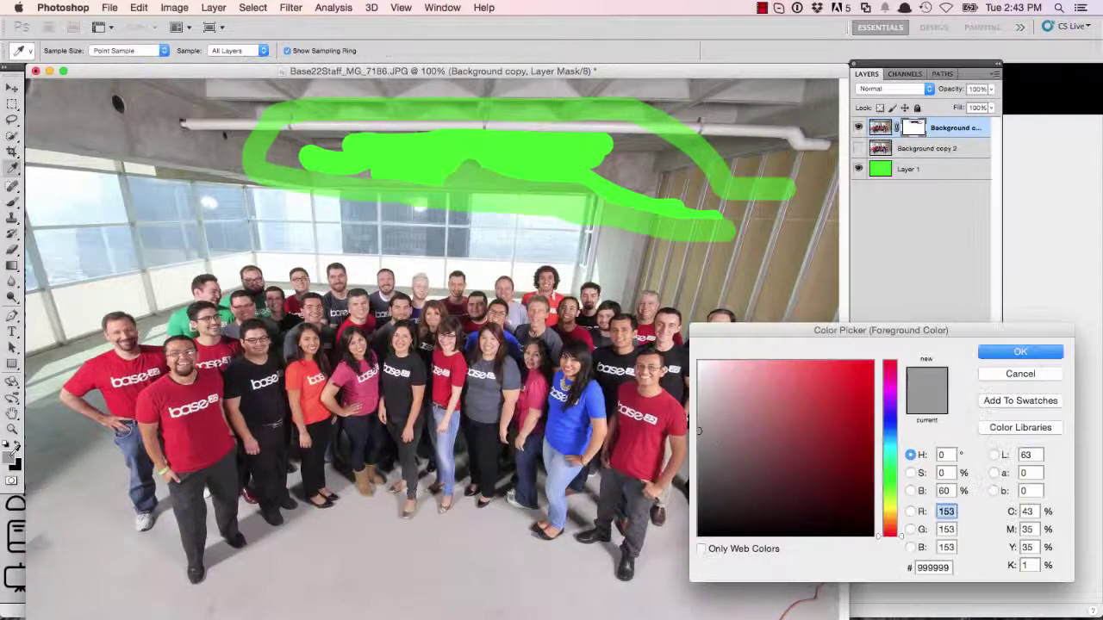
left_click_drag(736, 413, 652, 330)
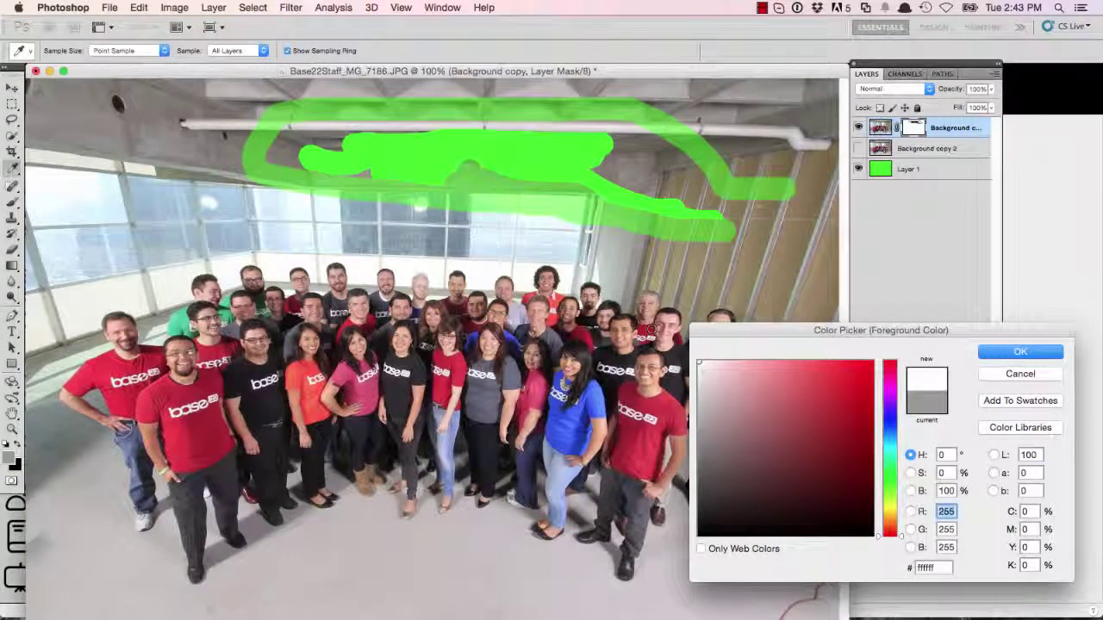
left_click(1031, 352)
mouse_move(626, 228)
left_mouse_down()
mouse_move(763, 240)
mouse_move(667, 240)
mouse_move(647, 231)
mouse_move(733, 231)
mouse_move(545, 196)
mouse_move(635, 233)
left_mouse_up()
- Activate the Rectangular Marquee tool and switch to Wacom Desktop Center
left_click(13, 103)
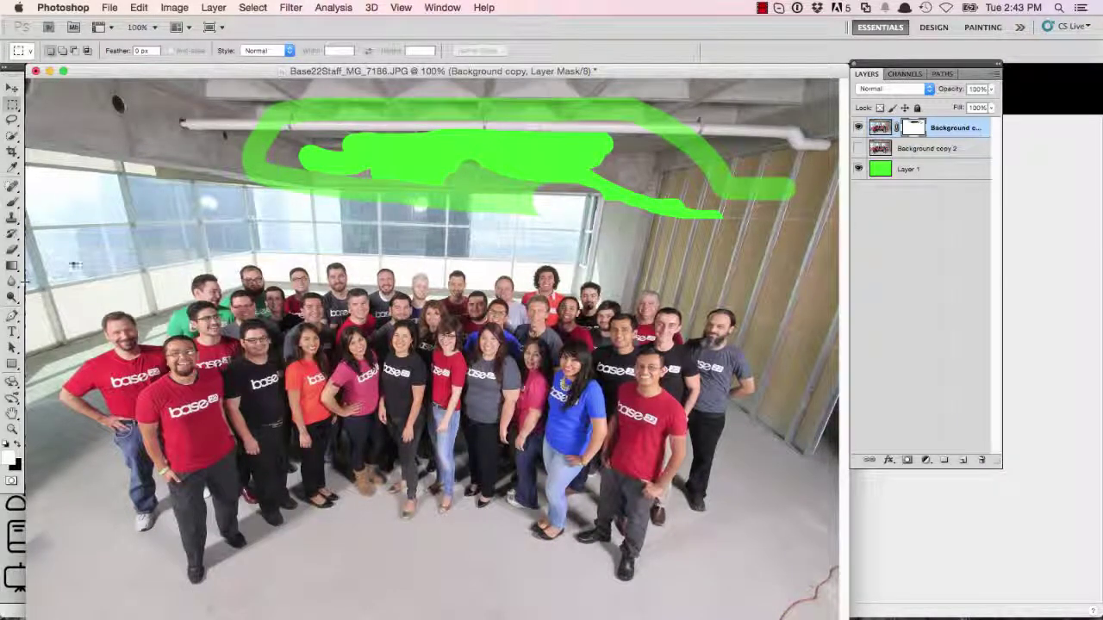
key("super+Tab")
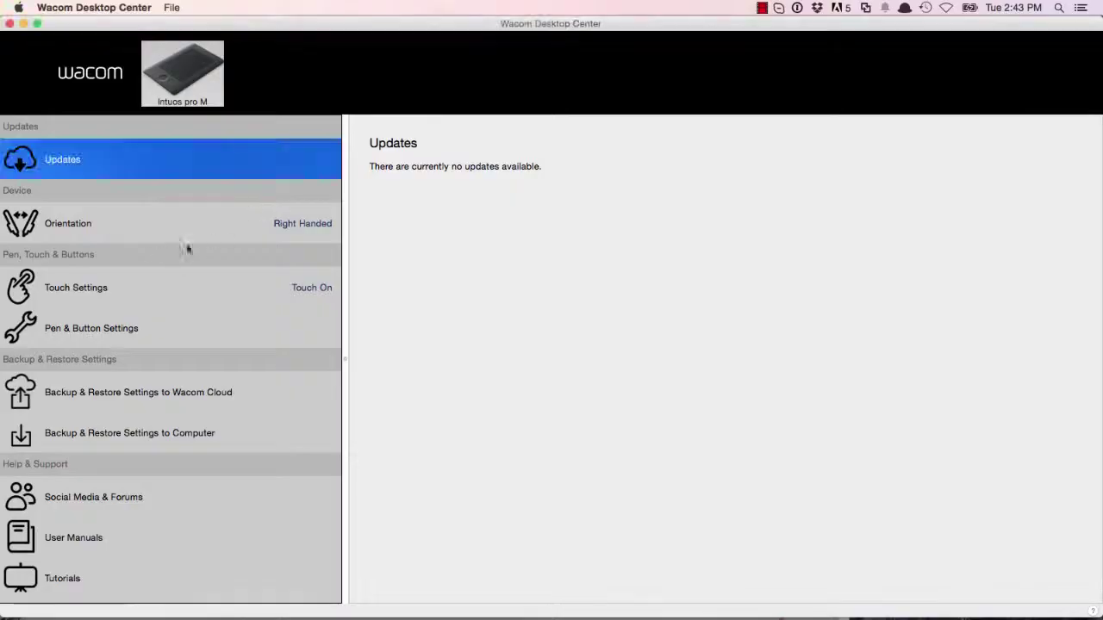
- Return to Photoshop and fill a wide rectangular selection over the ceiling and windows with black on the layer mask
left_click(22, 24)
left_click(22, 269)
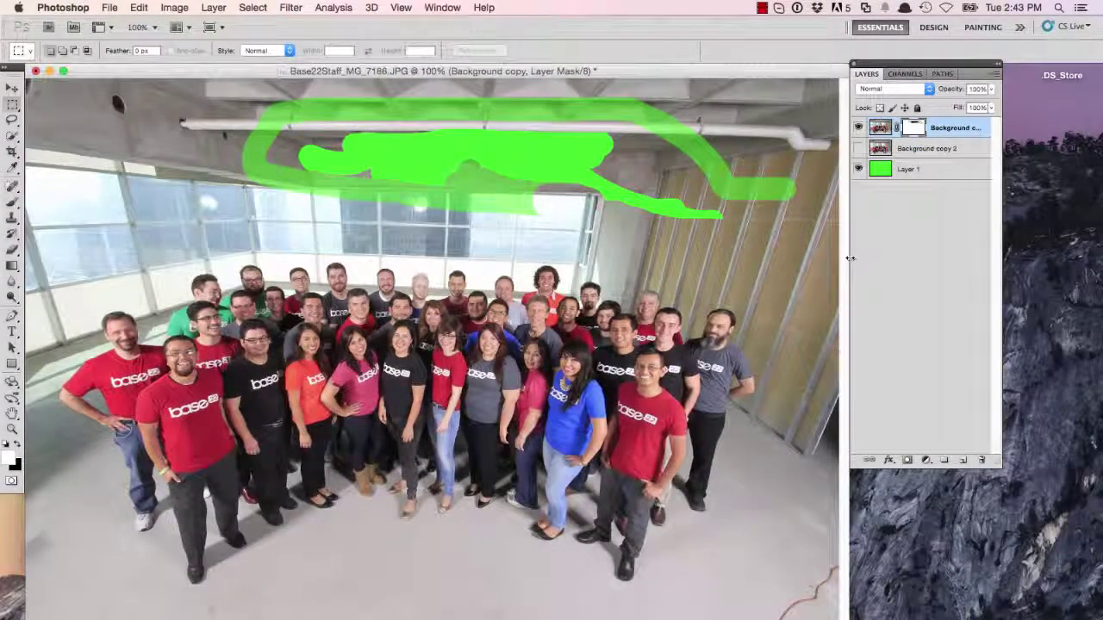
left_click_drag(805, 256, 4, 12)
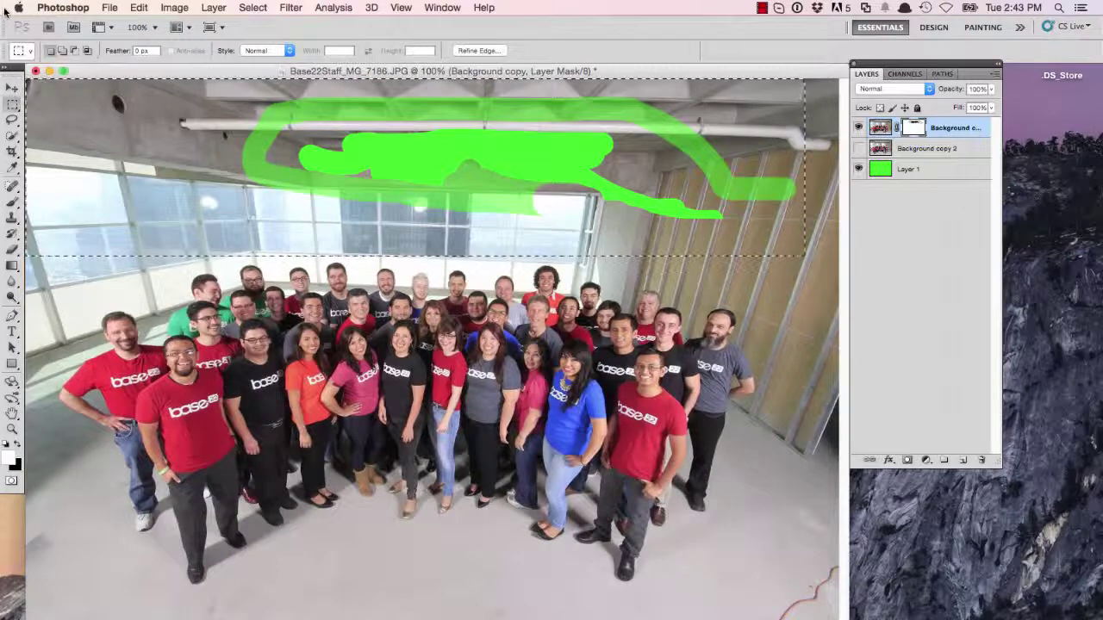
key("super+BackSpace")
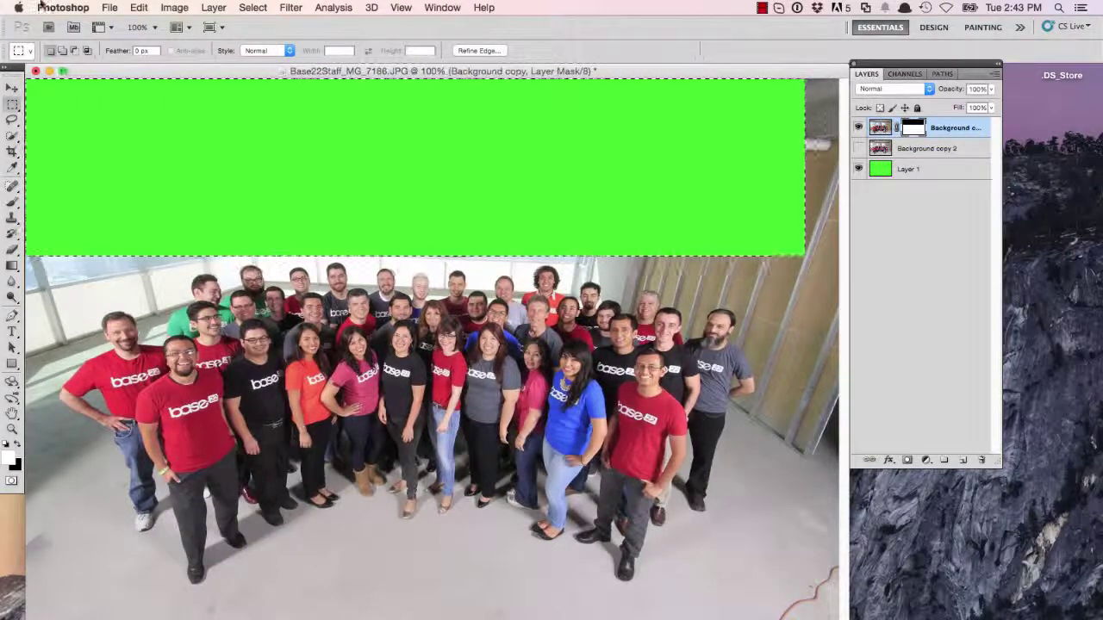
left_click(12, 89)
left_click_drag(192, 128, 256, 138)
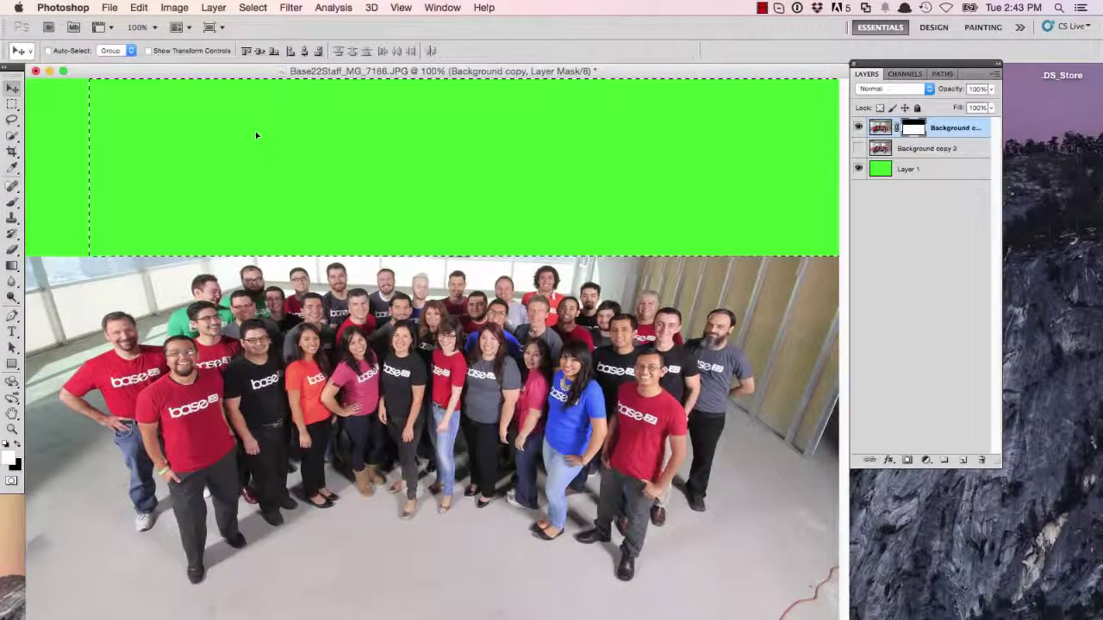
key("super+z")
- Clear the selection and mask out two rectangular areas along the photo's right edge using the Rectangular Marquee tool
key("super+d")
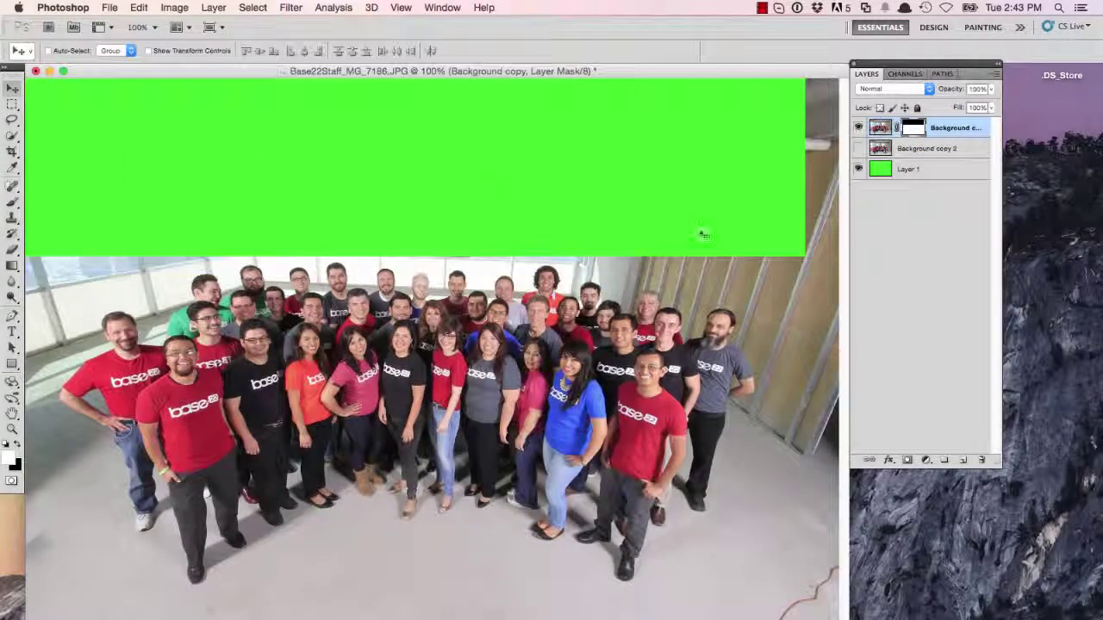
left_click(12, 104)
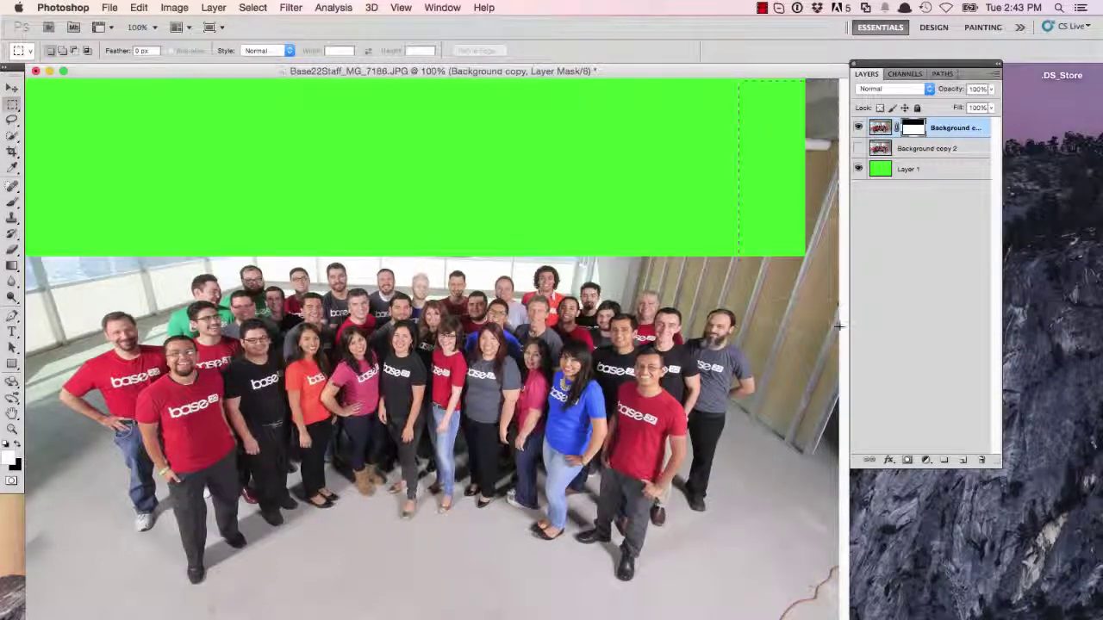
key("BackSpace")
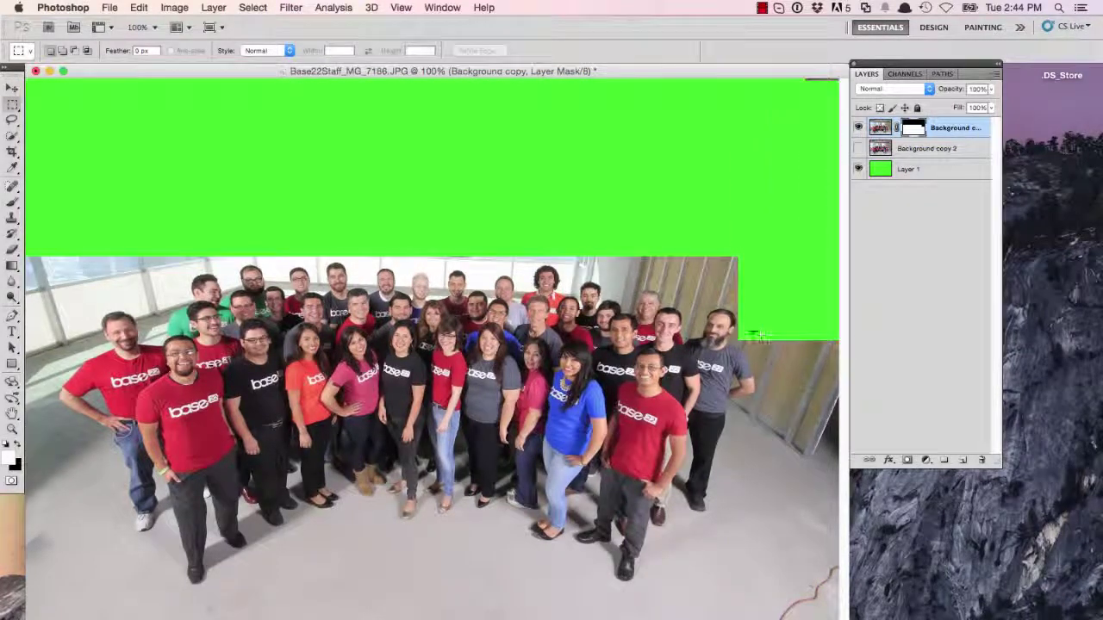
left_click_drag(758, 327, 918, 619)
key("BackSpace")
key("super+d")
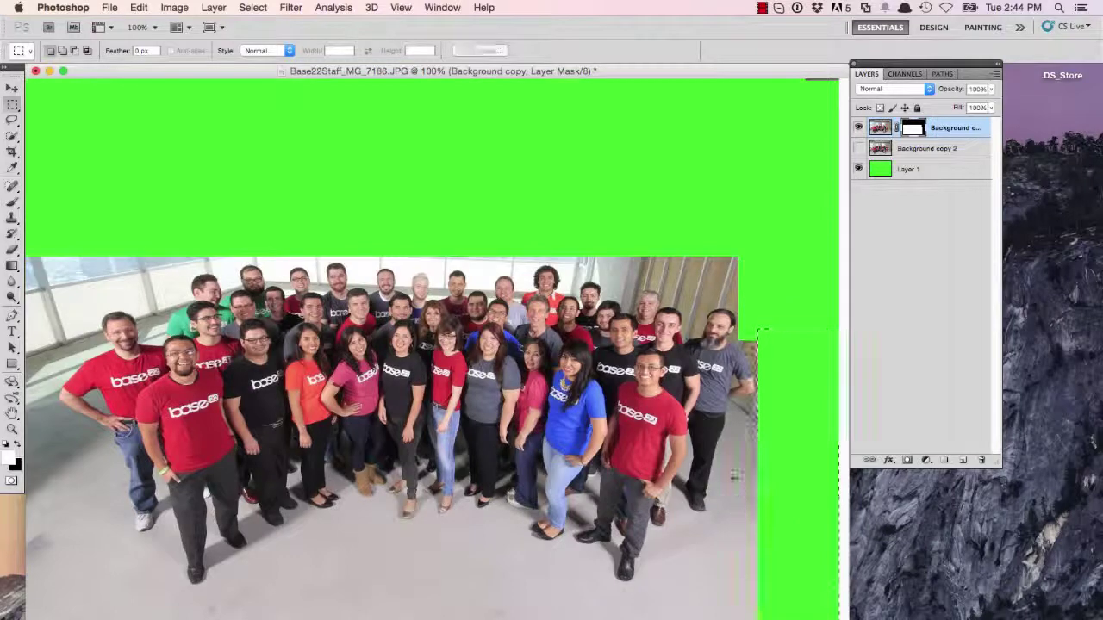
- Mask out the floor in the photo's lower-right corner with two stepped rectangular selections beside the front man's feet
left_click_drag(728, 447, 810, 617)
left_click(669, 545)
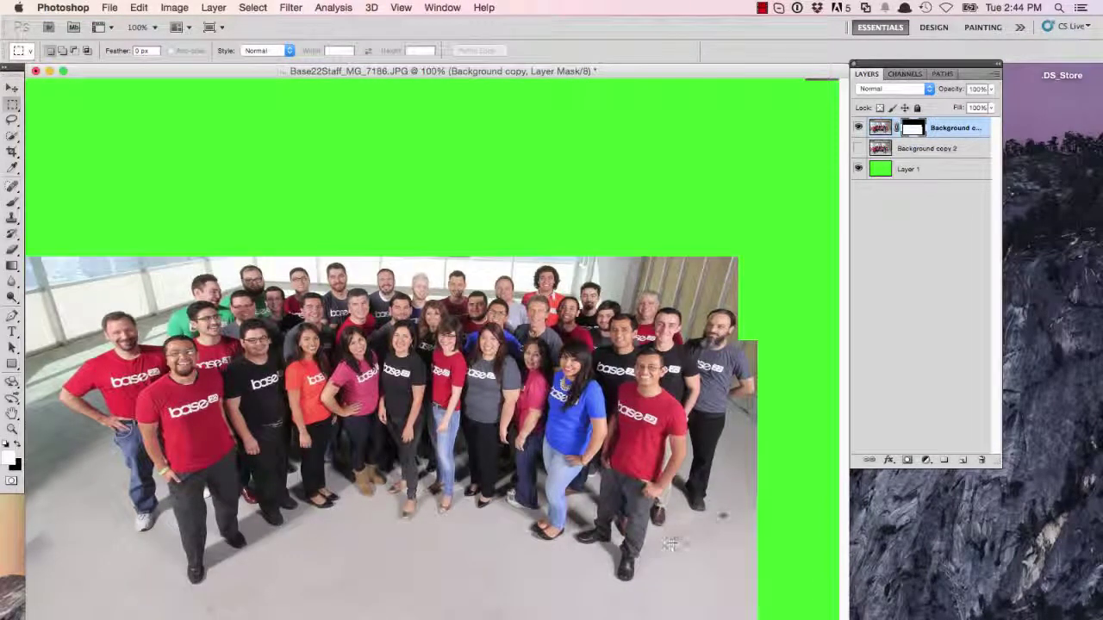
left_click_drag(721, 485, 817, 619)
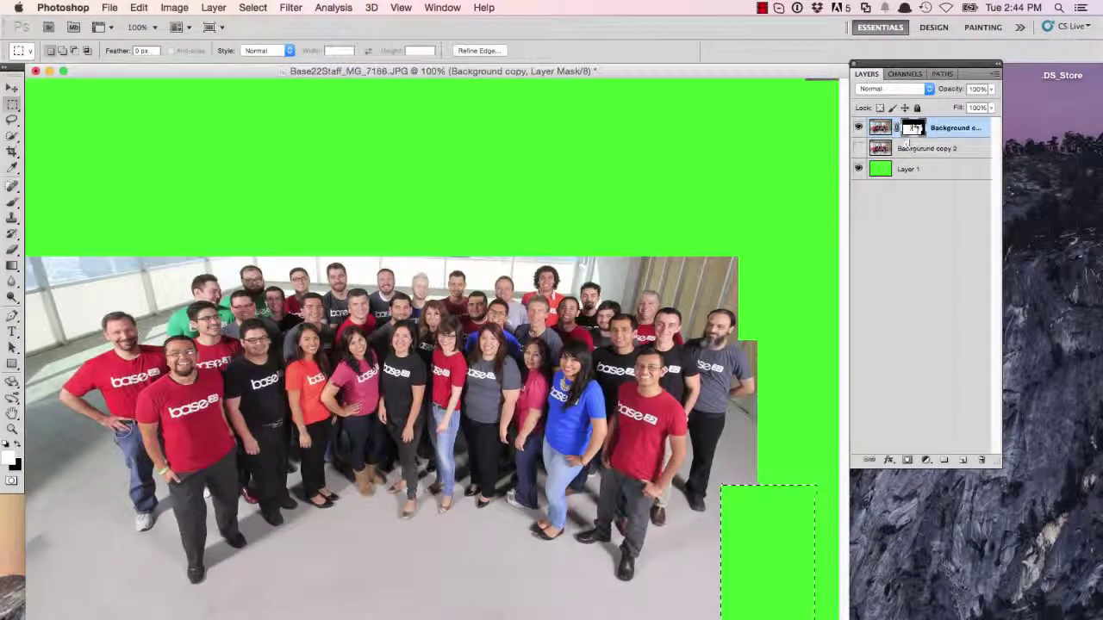
key("BackSpace")
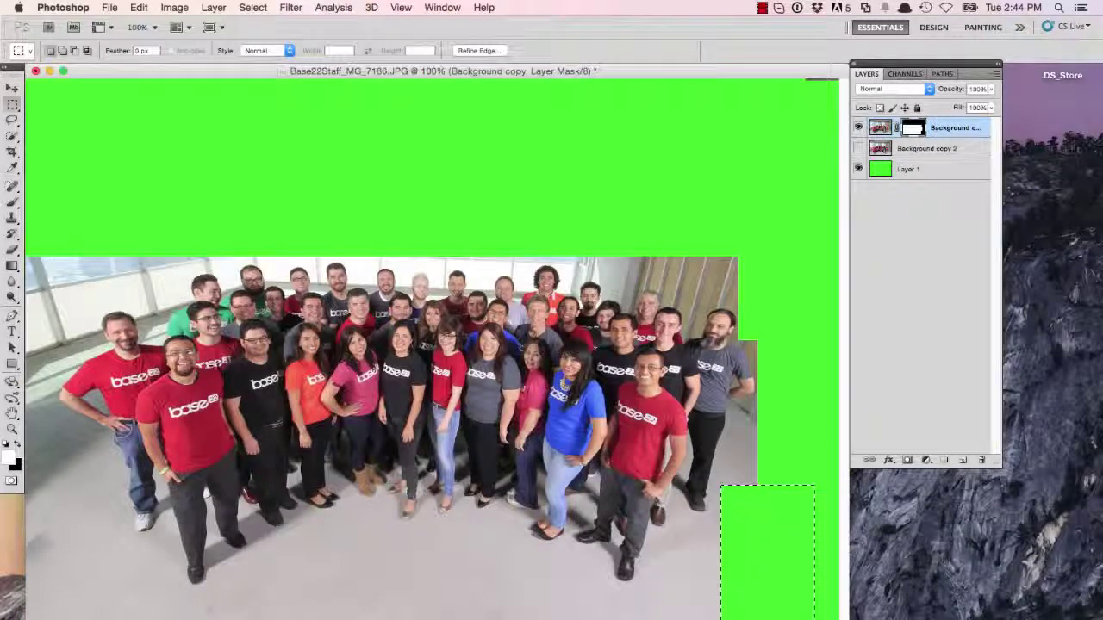
left_click(655, 534)
left_click_drag(655, 535, 748, 619)
key("BackSpace")
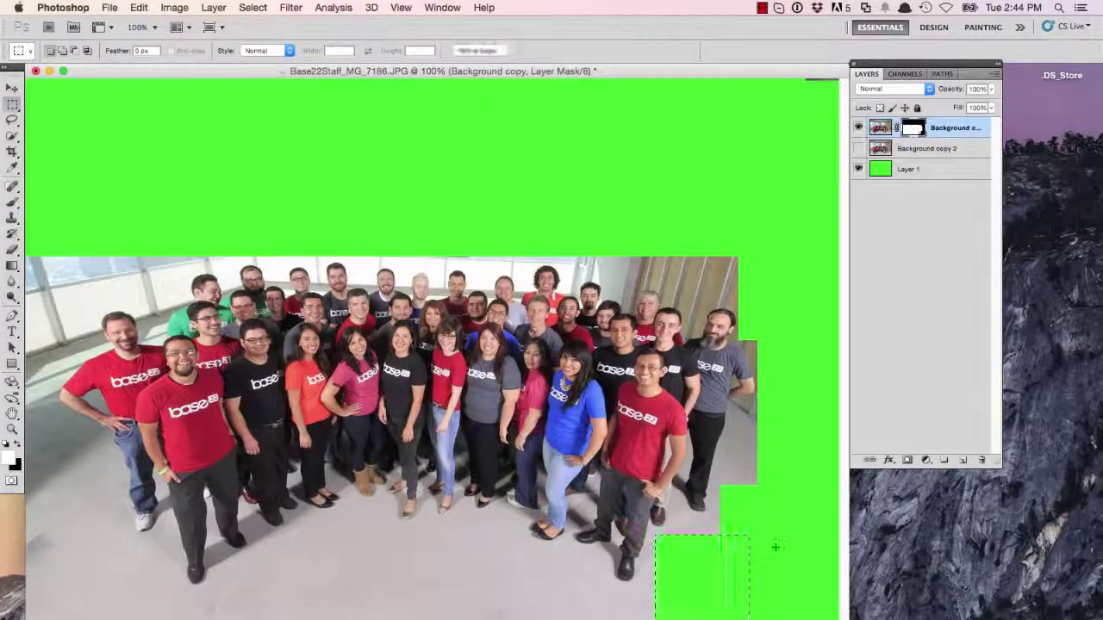
- Mask out the floor strip along the photo's lower edge and the rectangular floor area between the two front men
left_click(654, 613)
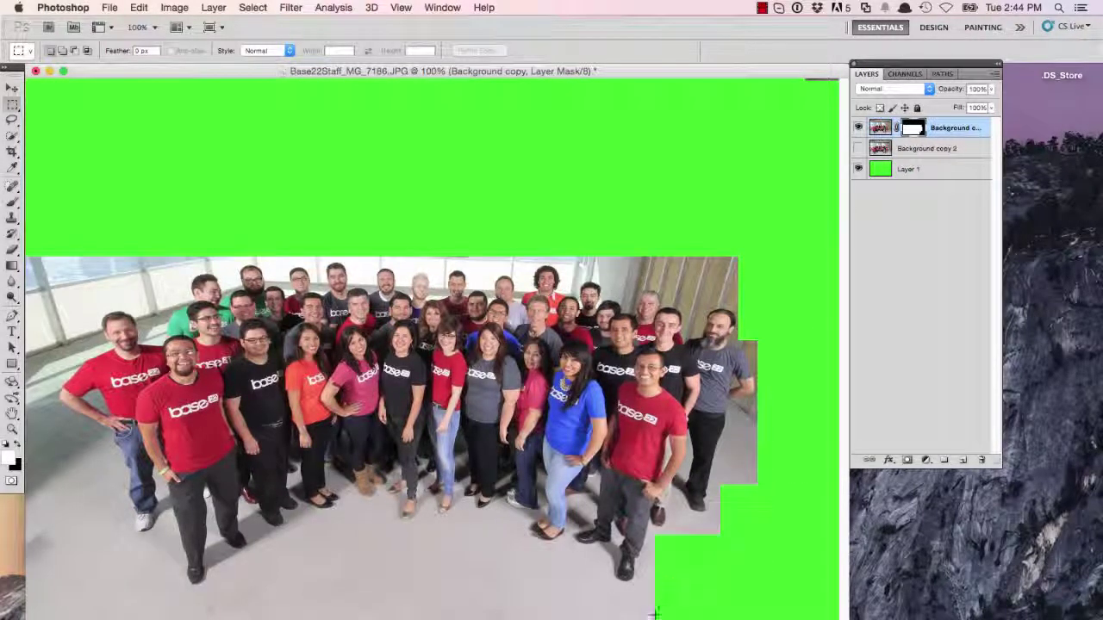
key("BackSpace")
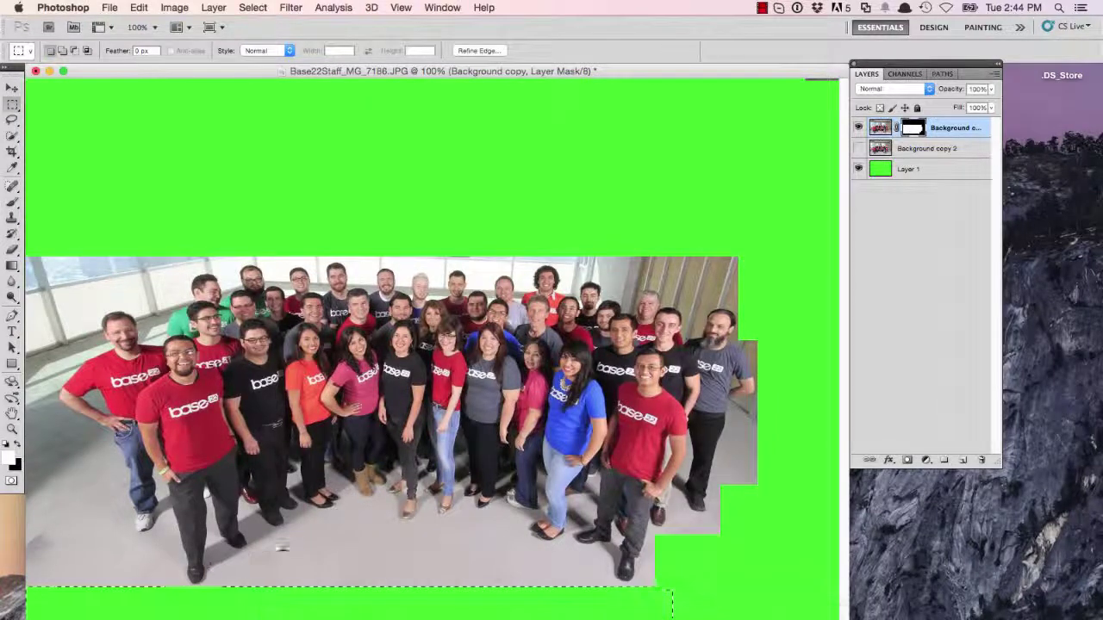
left_click(280, 552)
mouse_move(562, 609)
left_mouse_down()
mouse_move(570, 603)
mouse_move(541, 552)
left_mouse_up()
key("BackSpace")
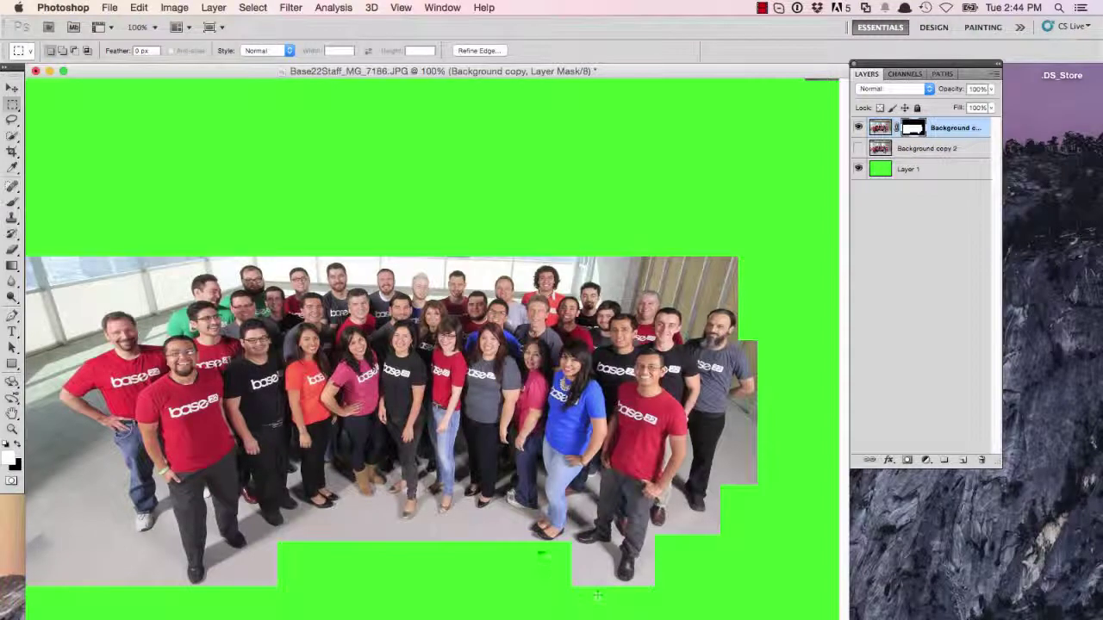
key("BackSpace")
- Mask out the floor in the photo's lower-left corner with stepped rectangular selections below and beside the men's feet
mouse_move(276, 595)
left_mouse_down()
mouse_move(239, 572)
mouse_move(4, 538)
mouse_move(17, 539)
left_mouse_up()
key("BackSpace")
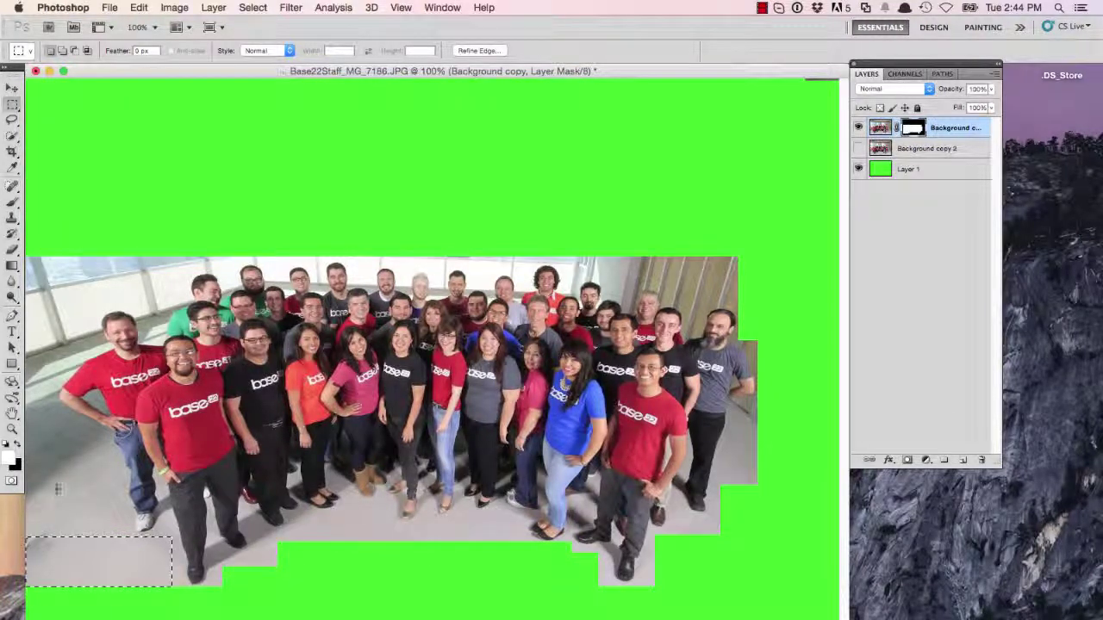
key("BackSpace")
left_click(120, 542)
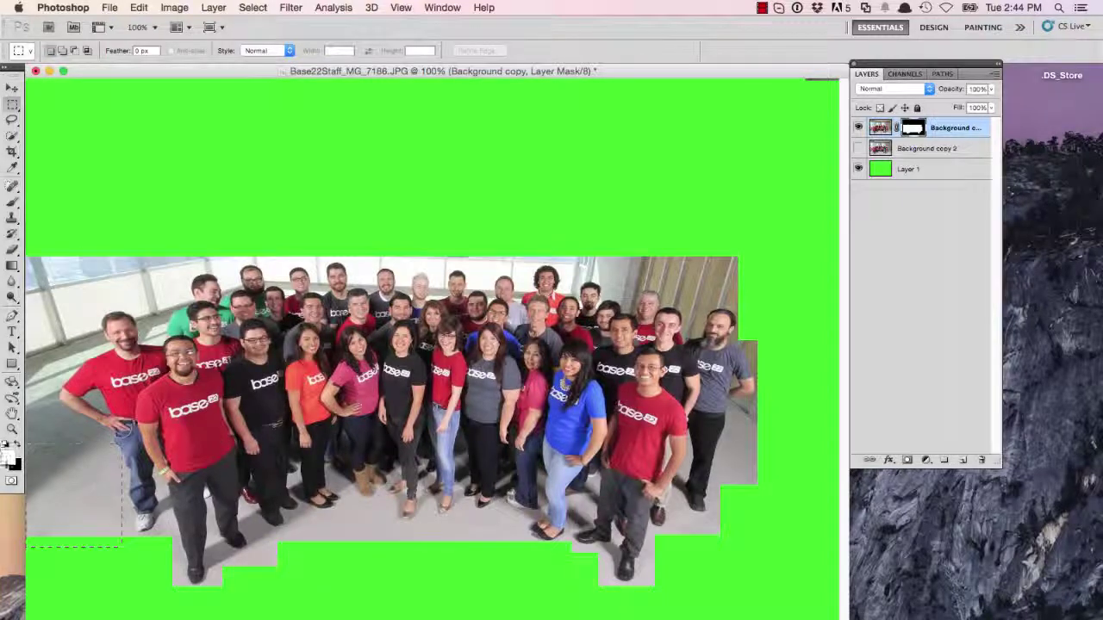
left_click_drag(5, 444, 21, 468)
key("BackSpace")
- Mask out the strip along the photo's left edge and the window area above the leftmost man, then clear the selection
left_click_drag(68, 243, 24, 466)
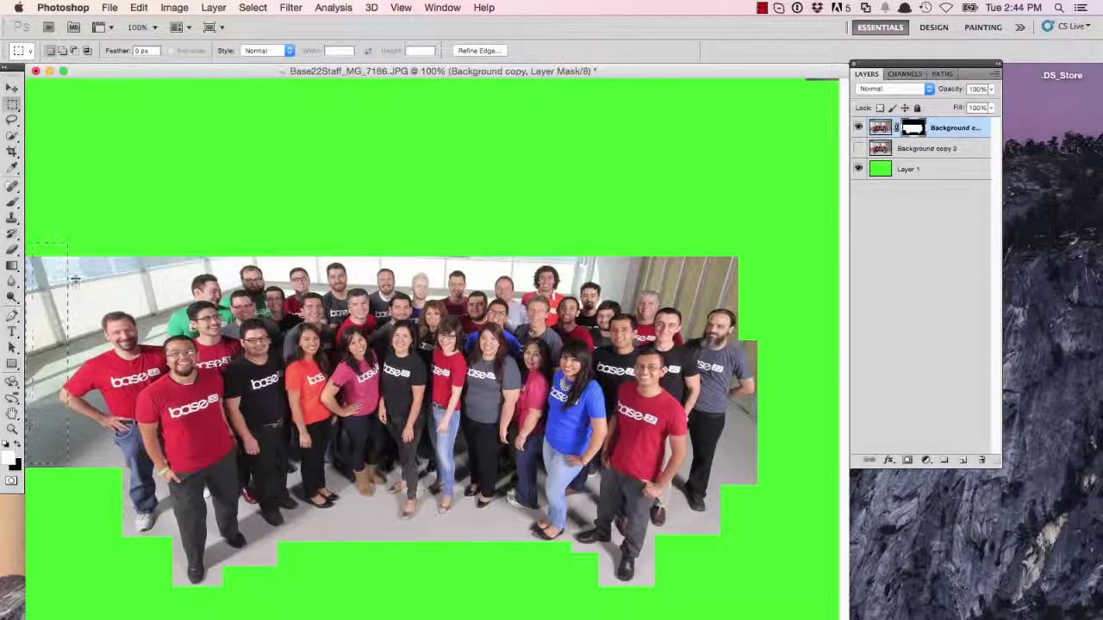
left_click_drag(55, 245, 13, 506)
key("BackSpace")
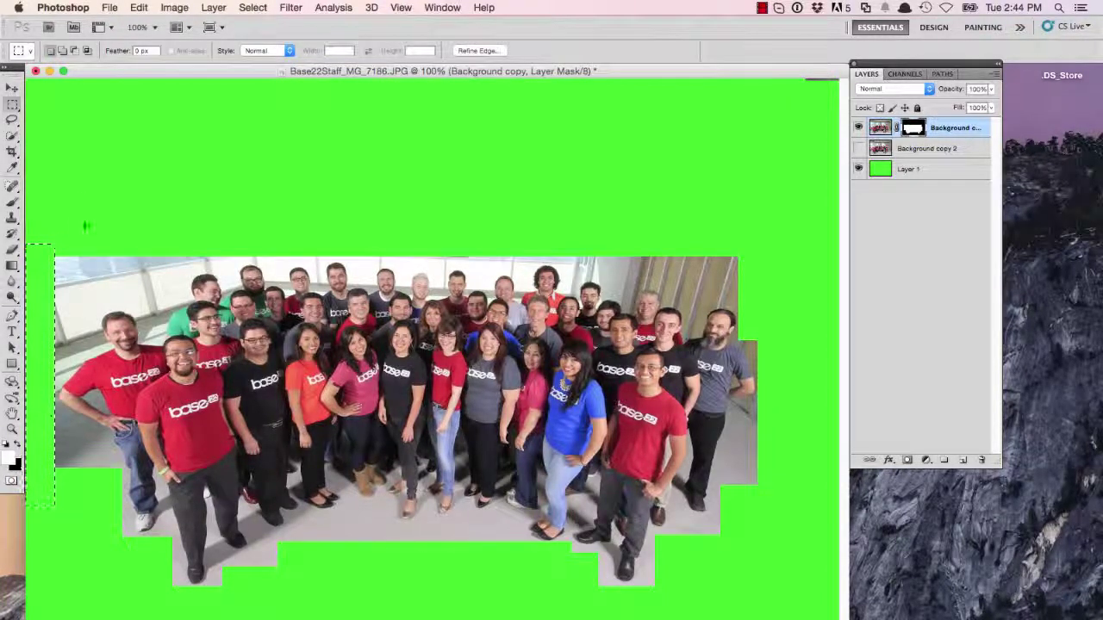
left_click_drag(41, 251, 181, 303)
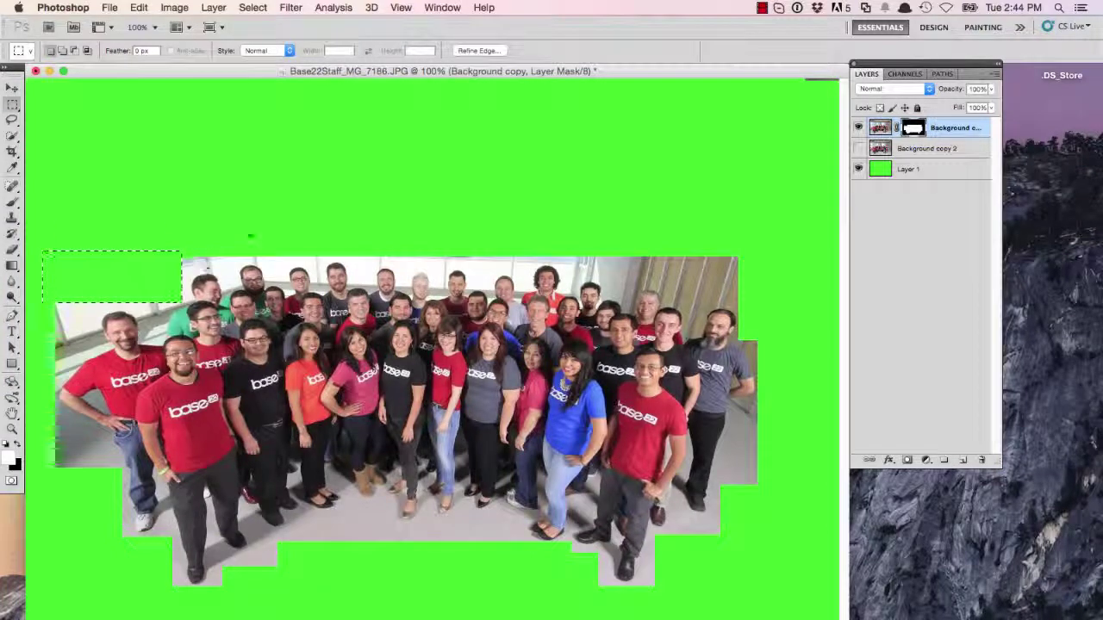
key("super+d")
- Activate the Brush tool with a 7 px size for masking around the heads in the back row
left_click(13, 431)
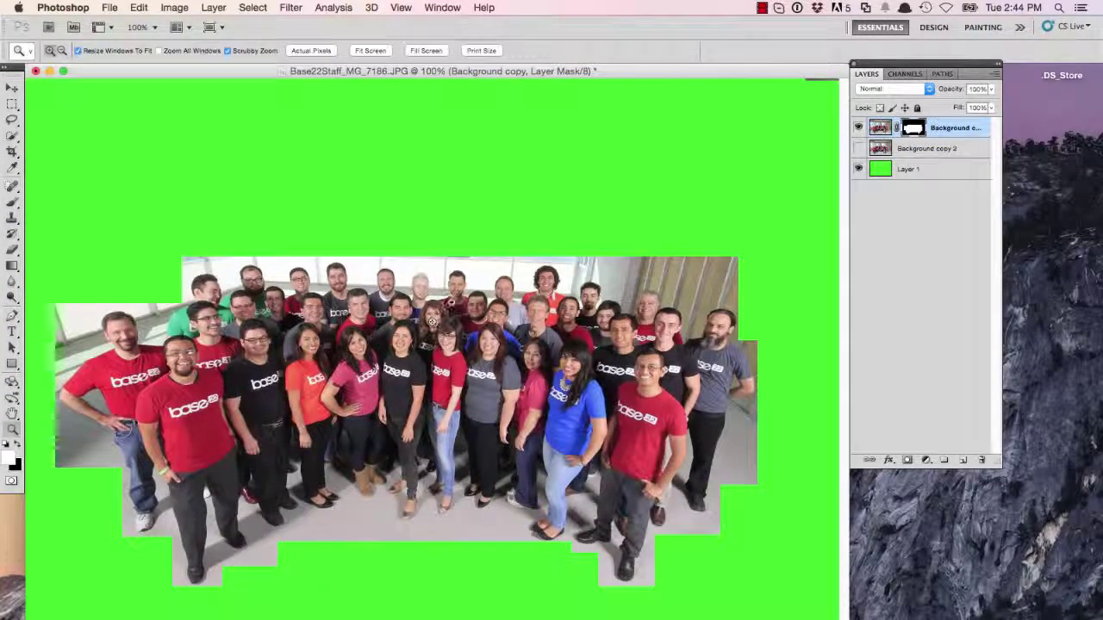
left_click(328, 296)
left_click(459, 211)
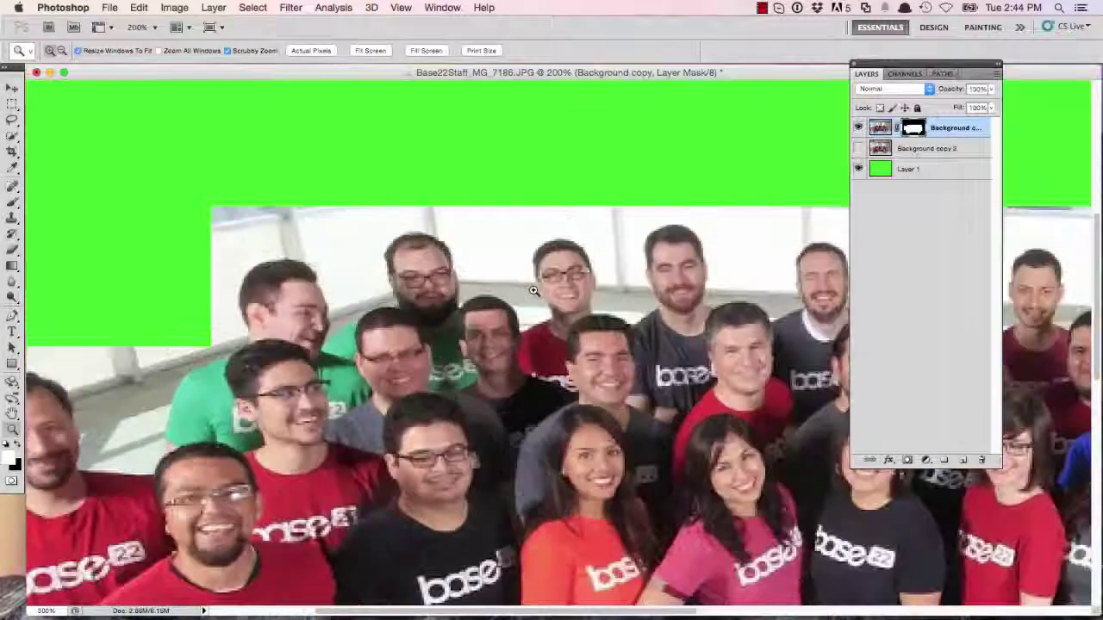
left_click(460, 211)
left_click(459, 211)
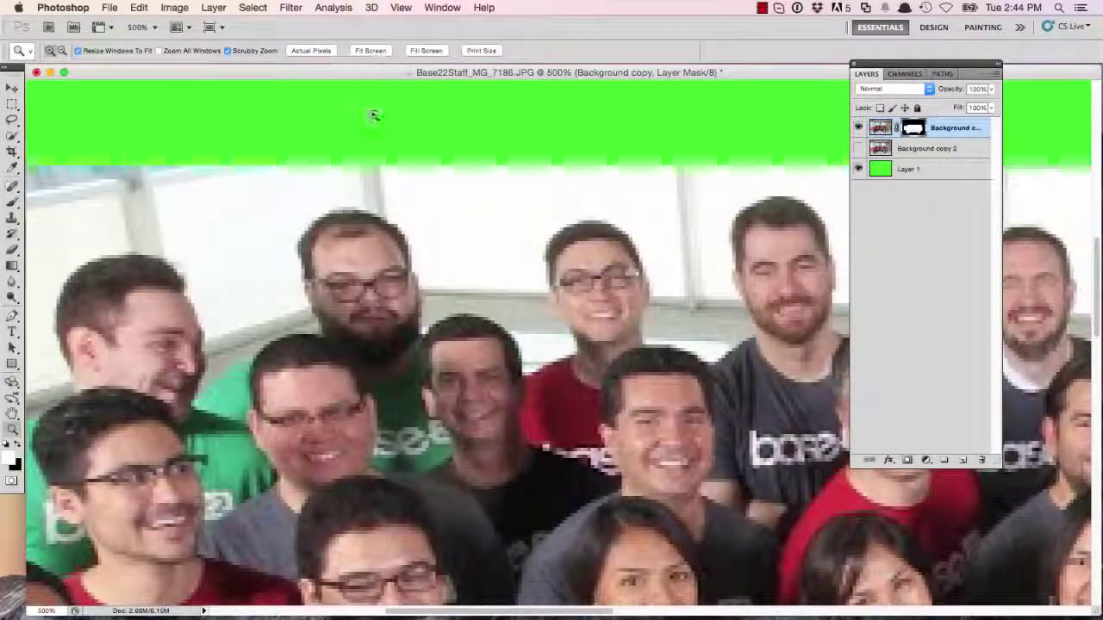
left_click_drag(374, 111, 131, 237)
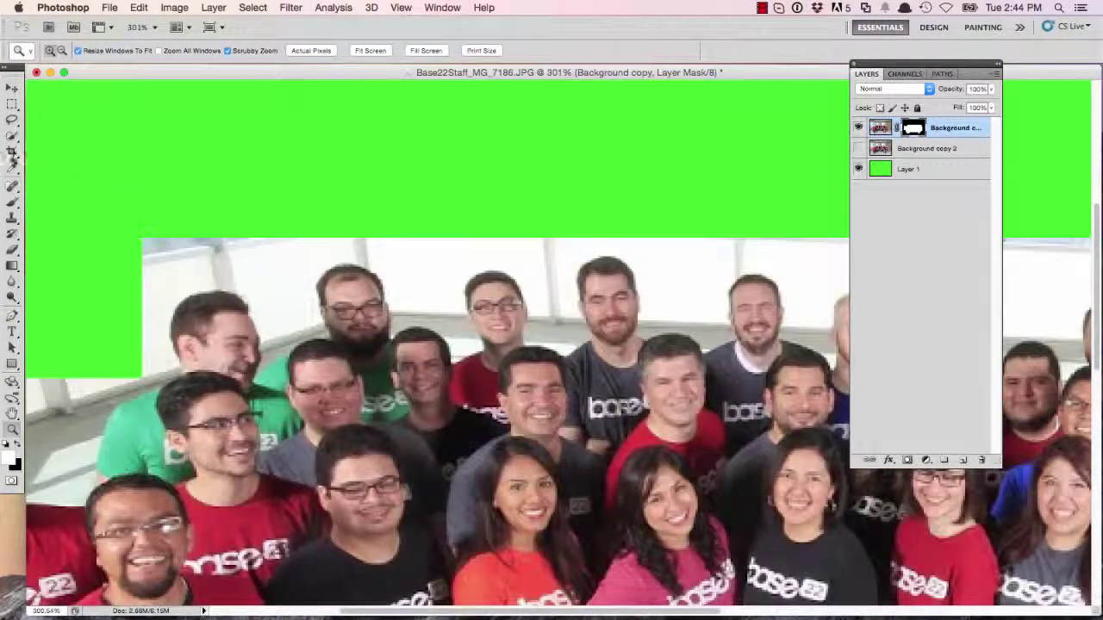
left_click(12, 201)
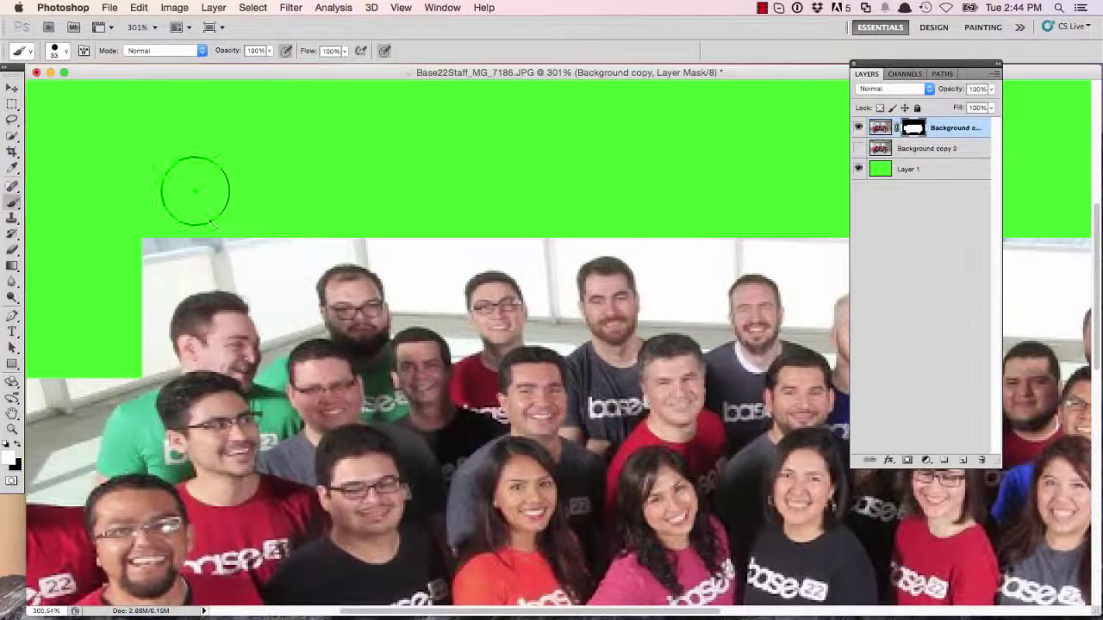
left_click(68, 53)
left_click_drag(37, 87, 26, 89)
left_click(303, 259)
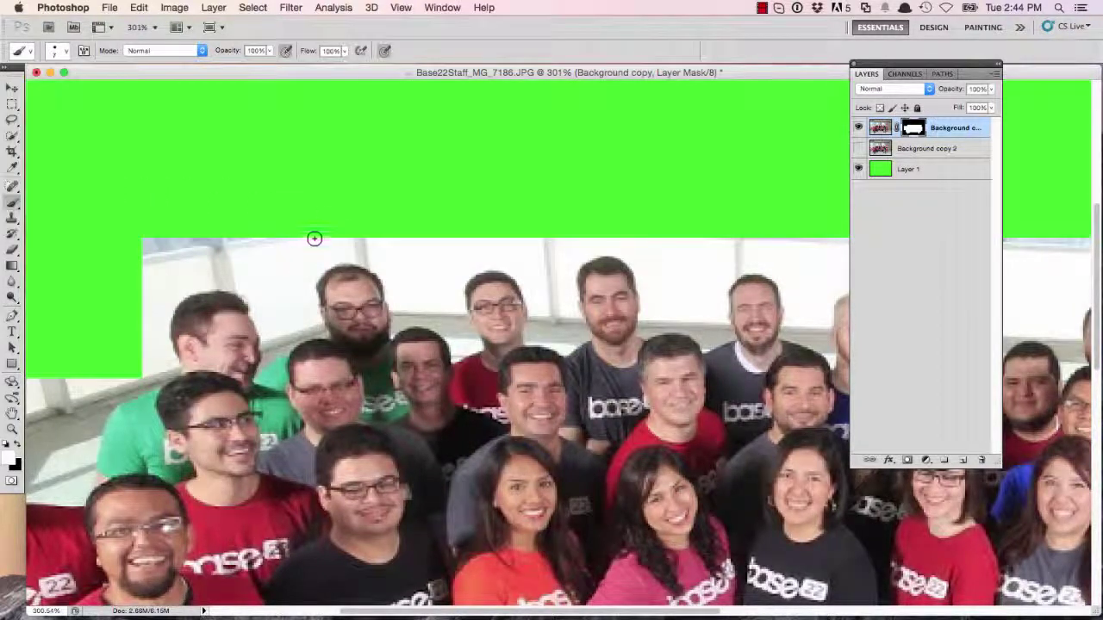
- Set the foreground color to black (000000) and paint away the window area above and beside the bearded man with glasses
left_click(10, 461)
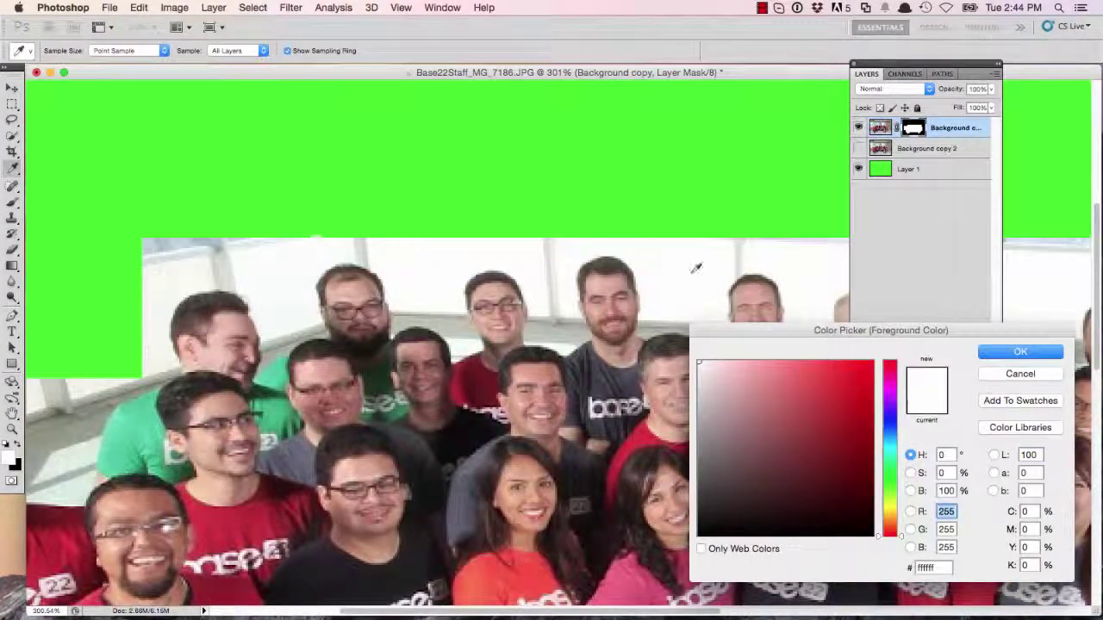
left_click_drag(867, 516, 877, 540)
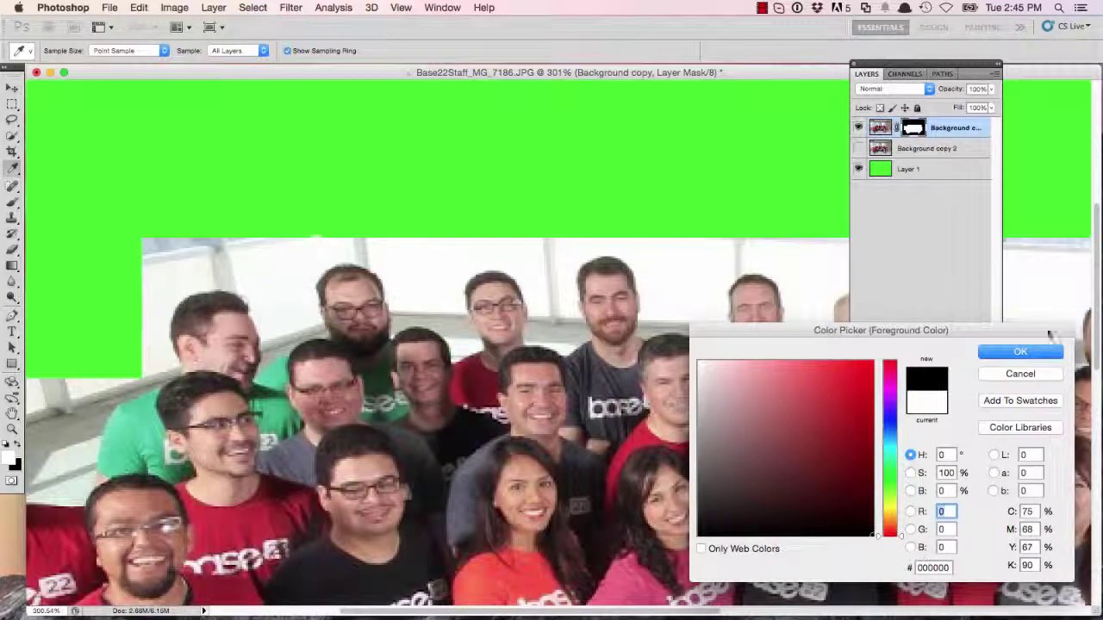
left_click(1025, 351)
mouse_move(377, 219)
left_mouse_down()
mouse_move(401, 231)
mouse_move(407, 258)
mouse_move(409, 235)
mouse_move(400, 256)
mouse_move(409, 284)
mouse_move(365, 243)
mouse_move(393, 278)
mouse_move(376, 261)
mouse_move(390, 276)
mouse_move(368, 243)
mouse_move(404, 264)
mouse_move(375, 244)
mouse_move(379, 268)
mouse_move(352, 251)
mouse_move(353, 230)
mouse_move(336, 237)
mouse_move(349, 256)
mouse_move(406, 264)
mouse_move(390, 277)
mouse_move(395, 299)
mouse_move(422, 245)
left_mouse_up()
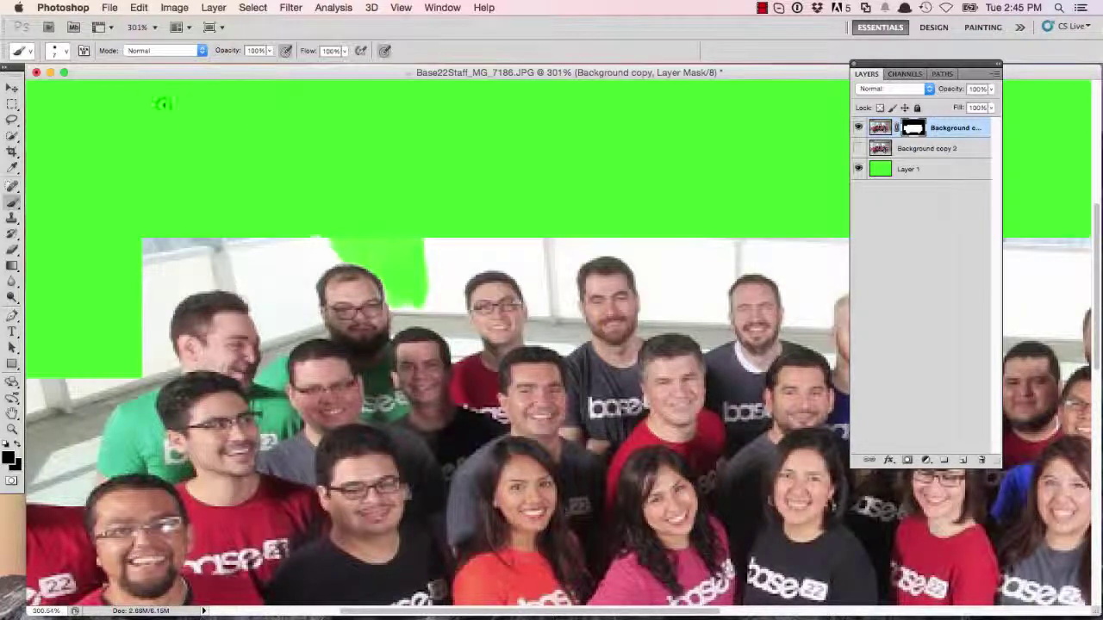
- Choose the soft round brush at 7 px and 0% hardness and mask out the background around the bearded man's head
left_click(65, 53)
left_click(27, 144)
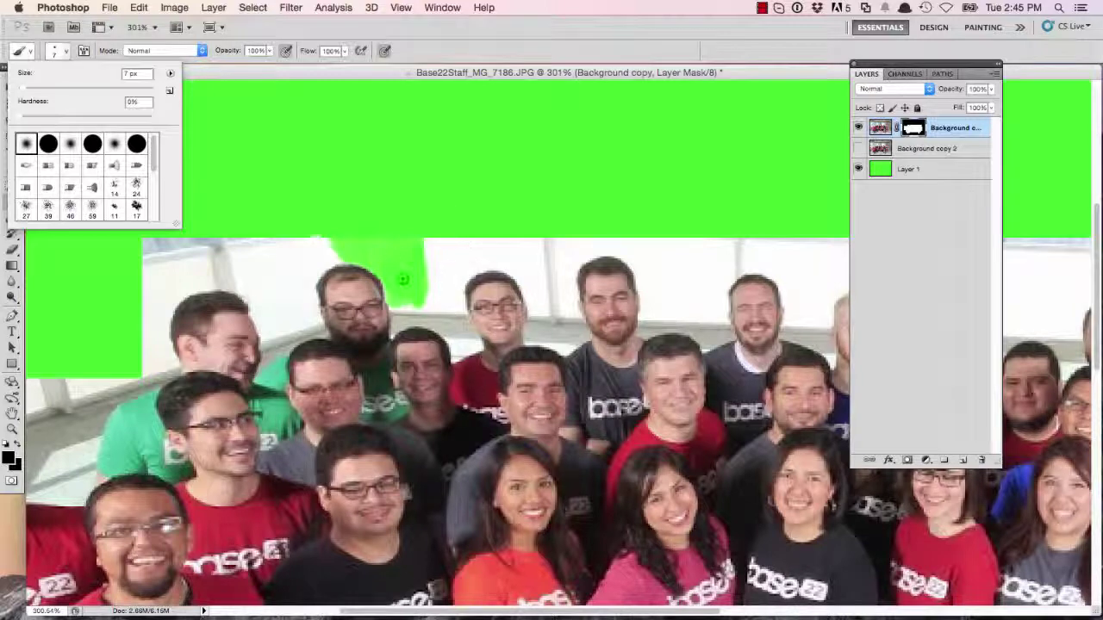
left_click(417, 264)
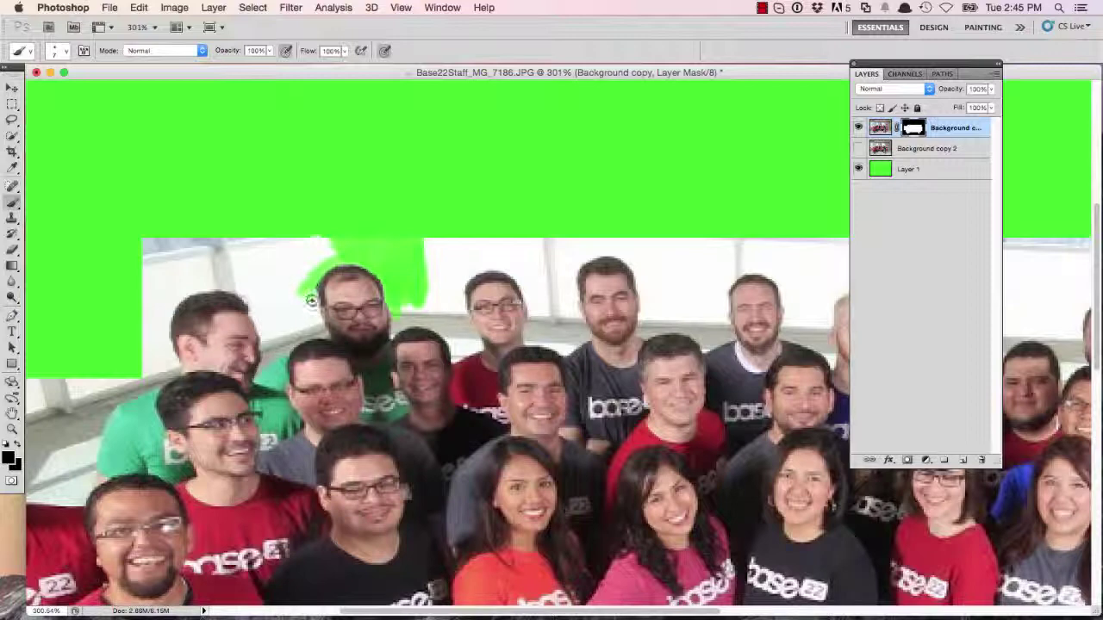
mouse_move(311, 300)
left_mouse_down()
mouse_move(308, 269)
mouse_move(333, 258)
mouse_move(325, 241)
mouse_move(303, 266)
mouse_move(304, 236)
mouse_move(302, 282)
mouse_move(306, 258)
mouse_move(312, 329)
left_mouse_up()
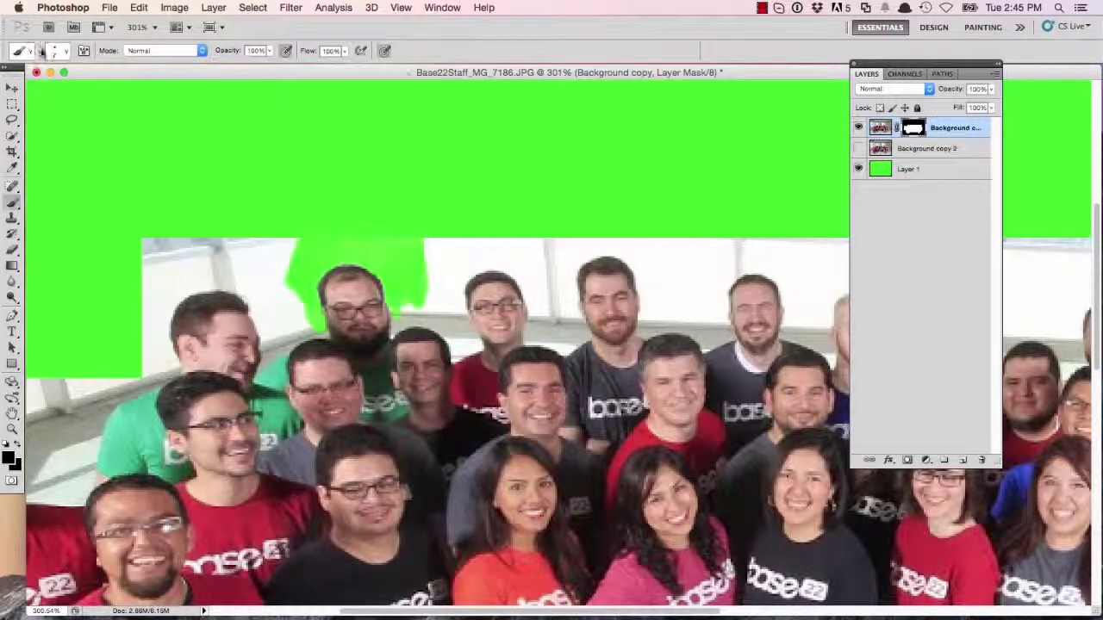
- Switch to a small hard round brush at 100% hardness and touch up the mask beside the man's beard
left_click(59, 51)
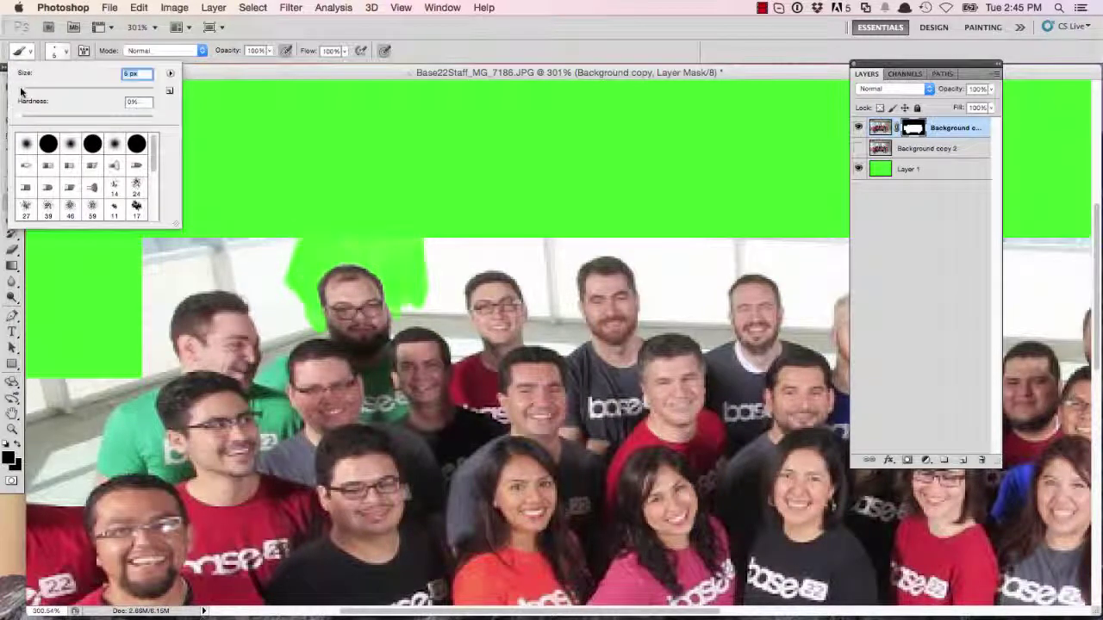
left_click(49, 143)
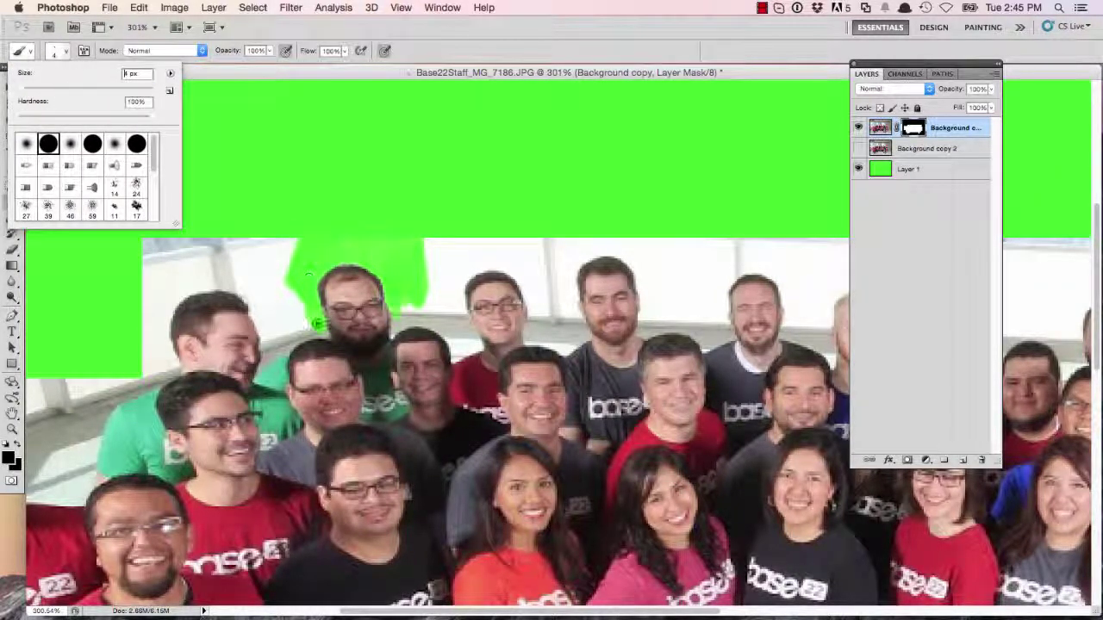
left_click(317, 324)
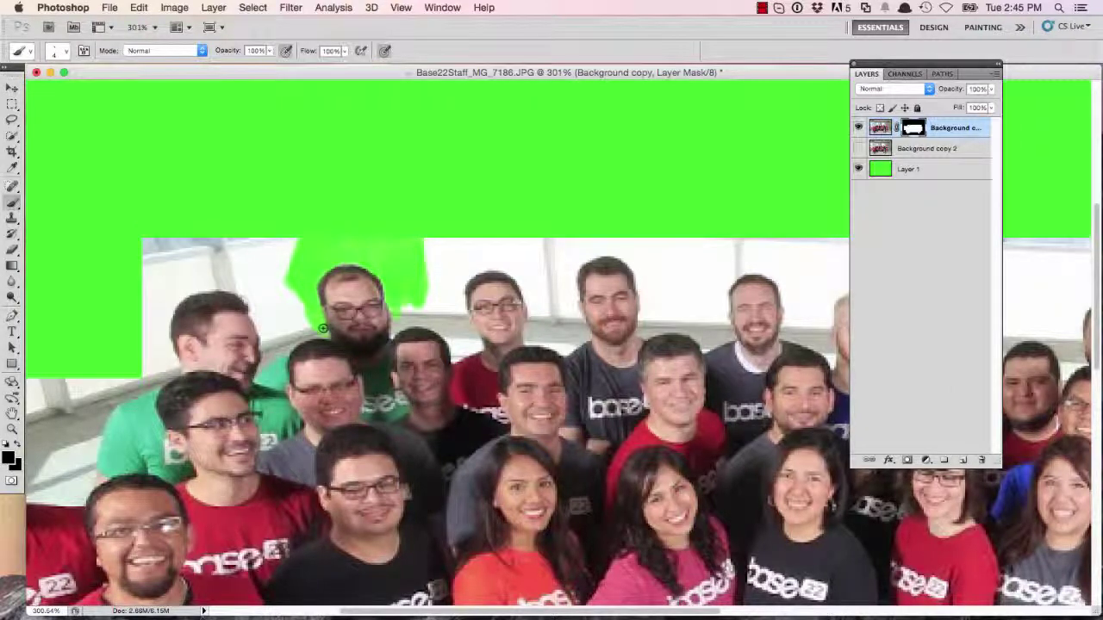
- Mask out the leftover background between the bearded man's jaw and his shoulder with a short brush stroke
mouse_move(314, 315)
left_mouse_down()
mouse_move(316, 331)
mouse_move(302, 303)
left_mouse_up()
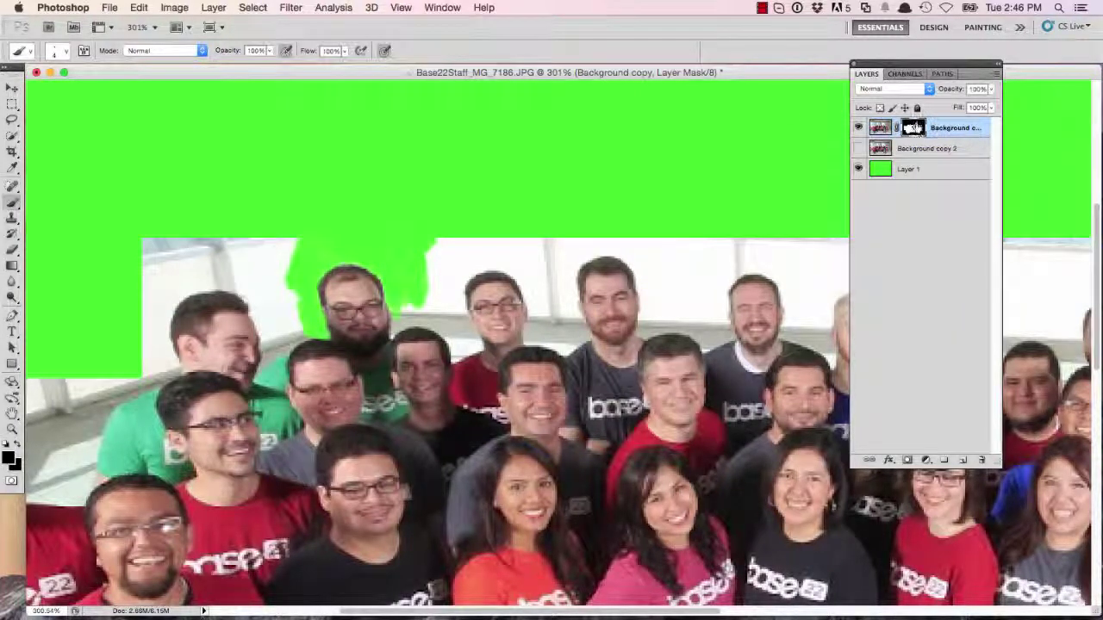
- Add a new layer just above the green layer and fill the whole canvas with black (000000)
left_click(962, 459)
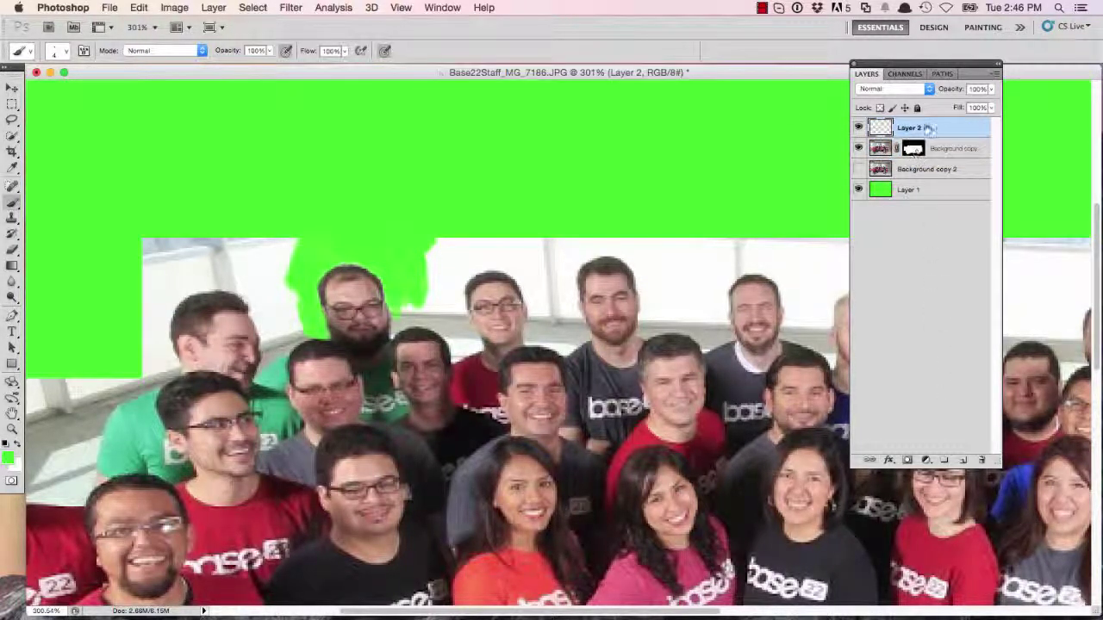
left_click_drag(928, 129, 918, 183)
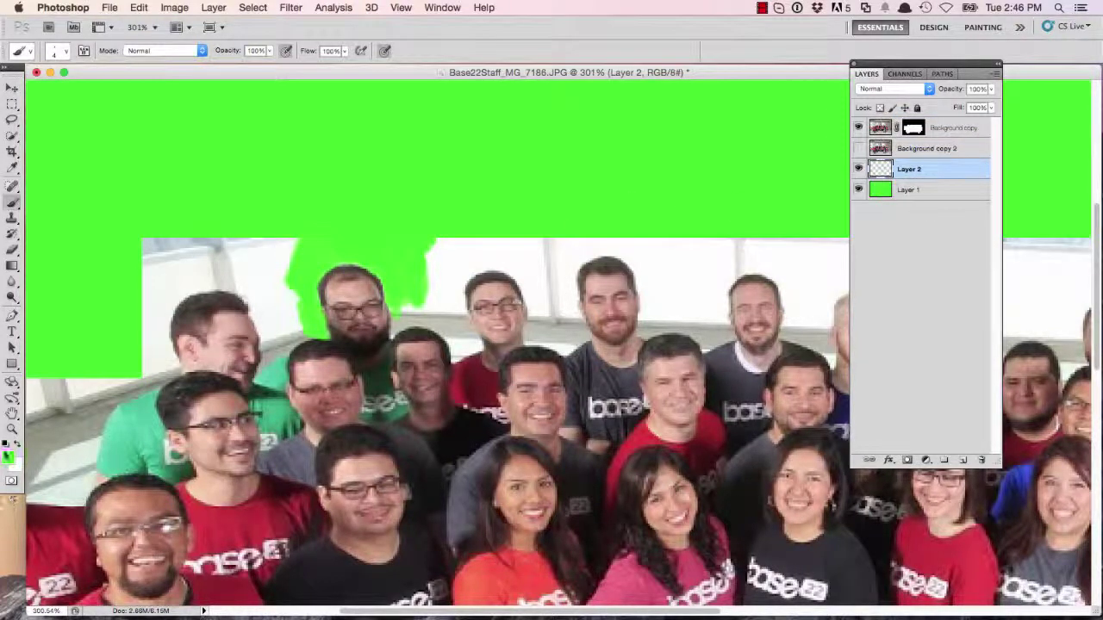
left_click(8, 457)
left_click_drag(769, 428, 915, 569)
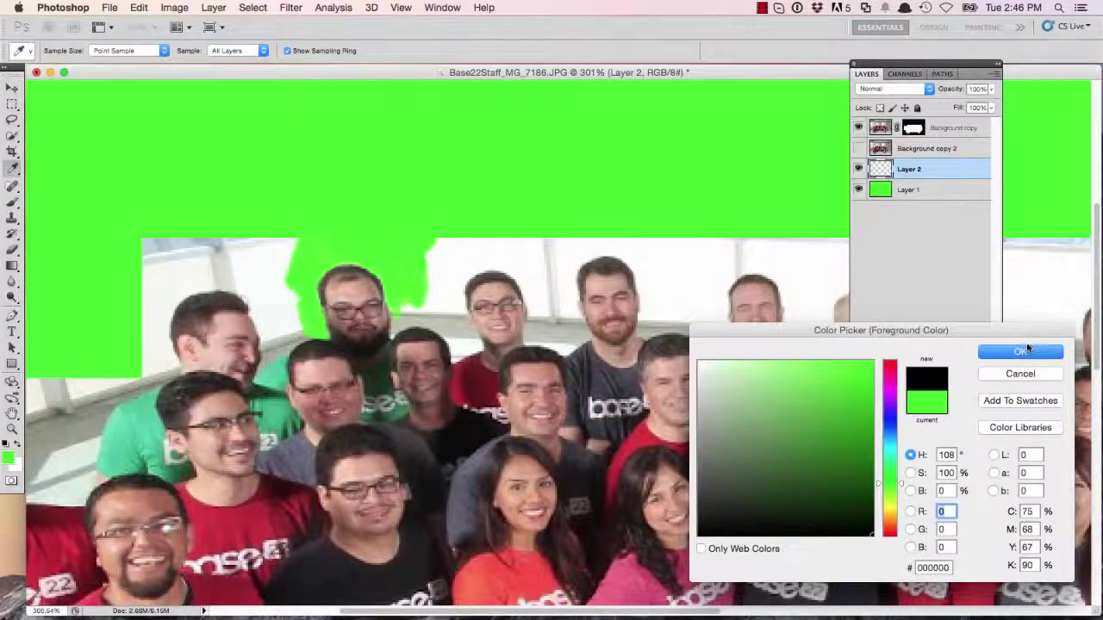
left_click(1025, 351)
left_click(12, 104)
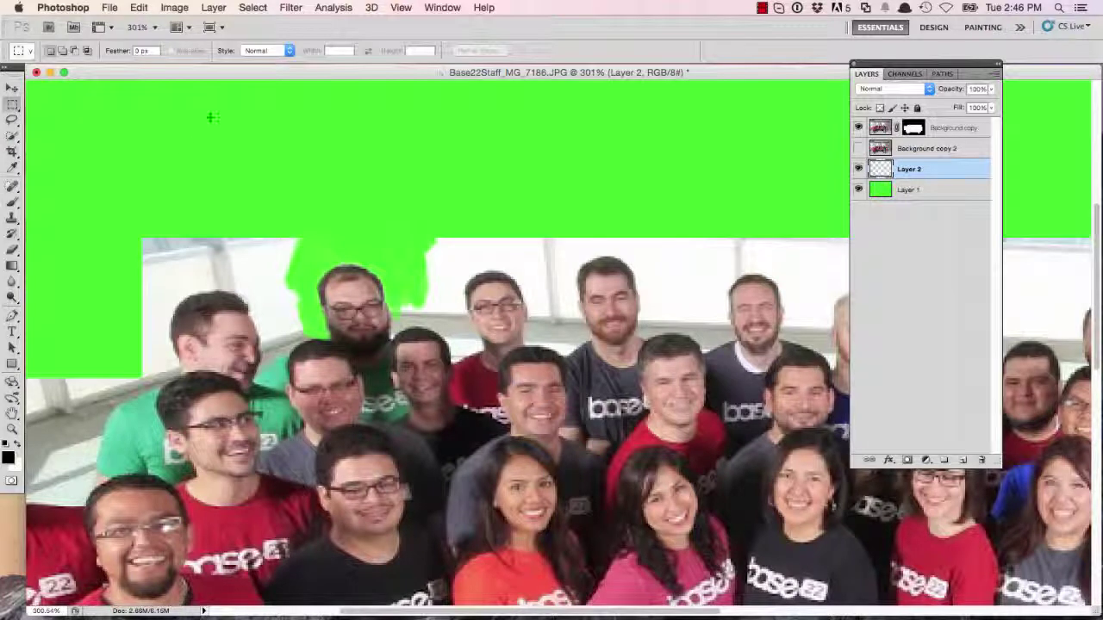
key("super+a")
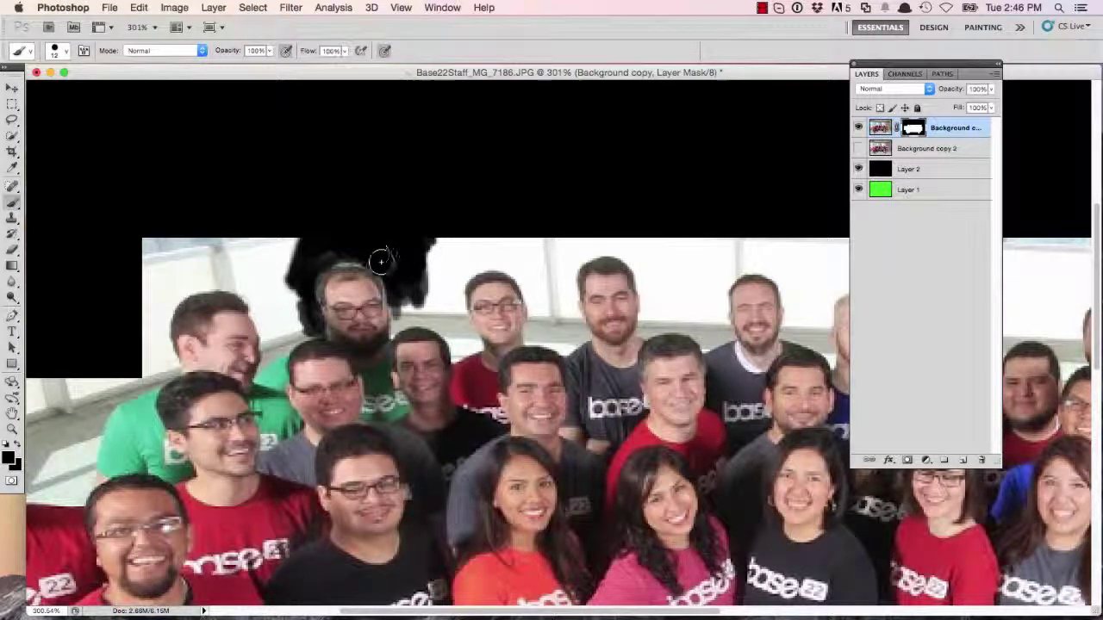
- Mask out more background above the bearded man's head and toward the next man using 12 px hard and soft brushes
mouse_move(401, 256)
left_mouse_down()
mouse_move(433, 238)
mouse_move(332, 222)
mouse_move(313, 249)
mouse_move(333, 247)
left_mouse_up()
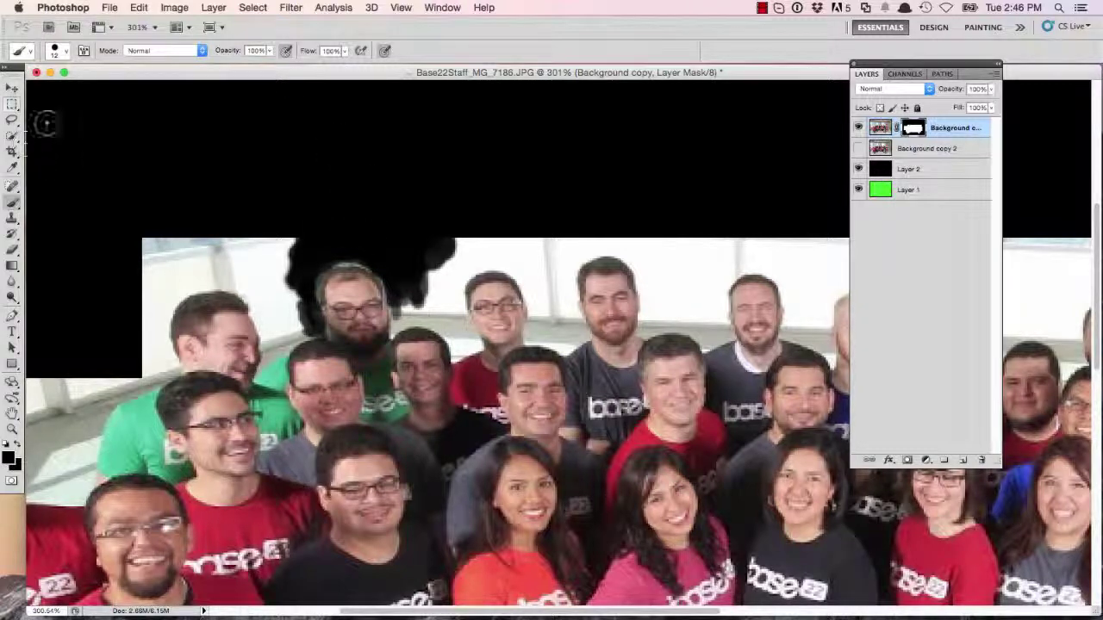
left_click(58, 52)
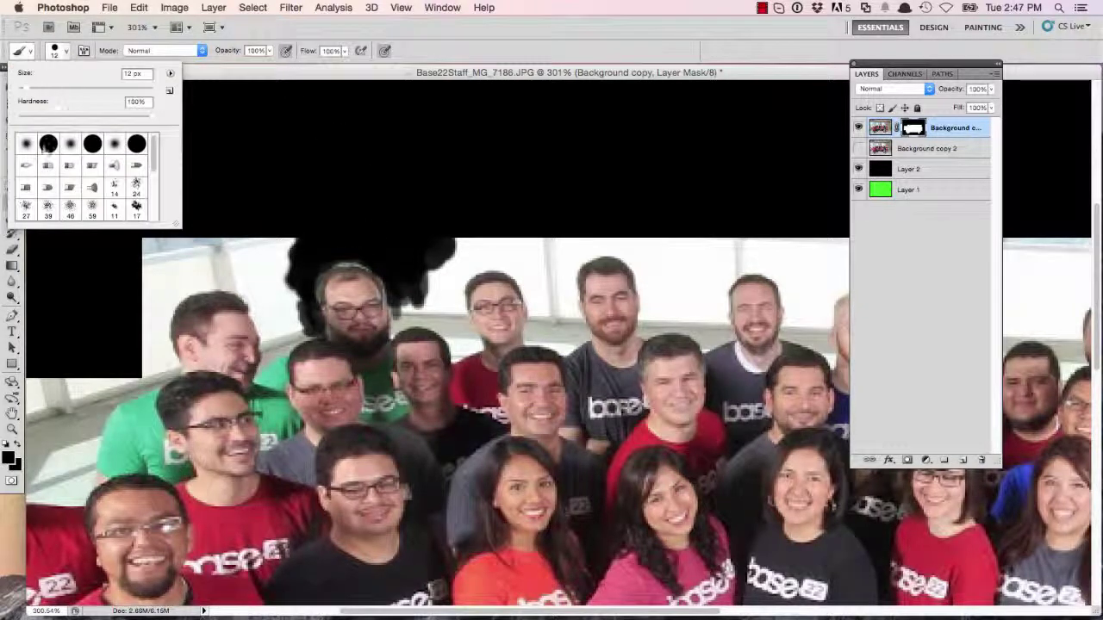
left_click(312, 254)
mouse_move(305, 273)
left_mouse_down()
mouse_move(294, 258)
mouse_move(345, 242)
mouse_move(372, 249)
left_mouse_up()
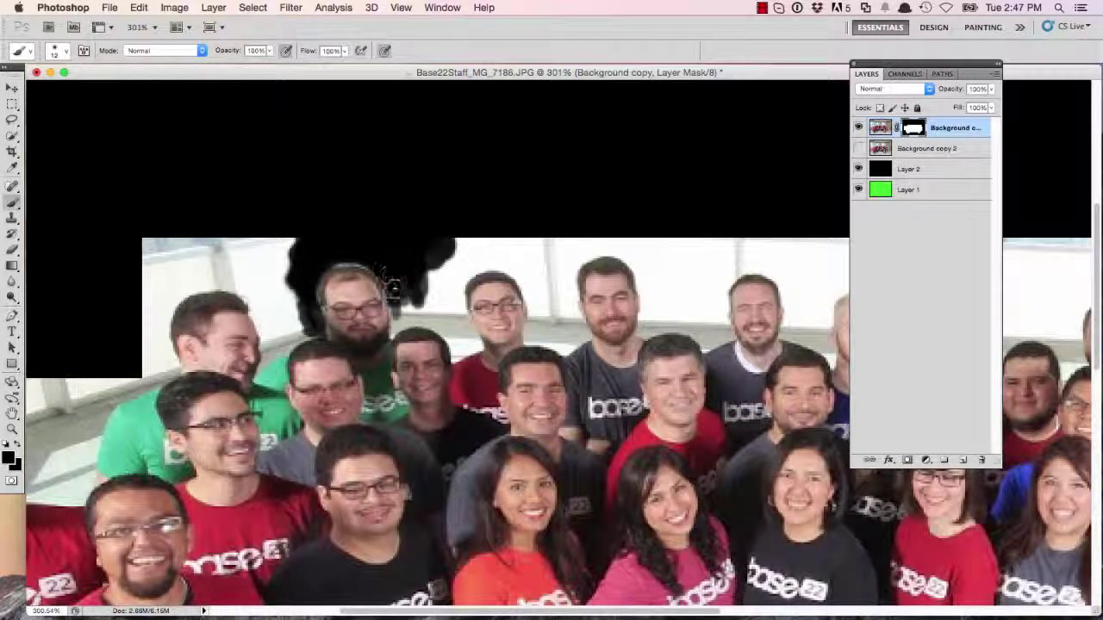
mouse_move(358, 246)
left_mouse_down()
mouse_move(420, 260)
mouse_move(425, 226)
mouse_move(367, 234)
left_mouse_up()
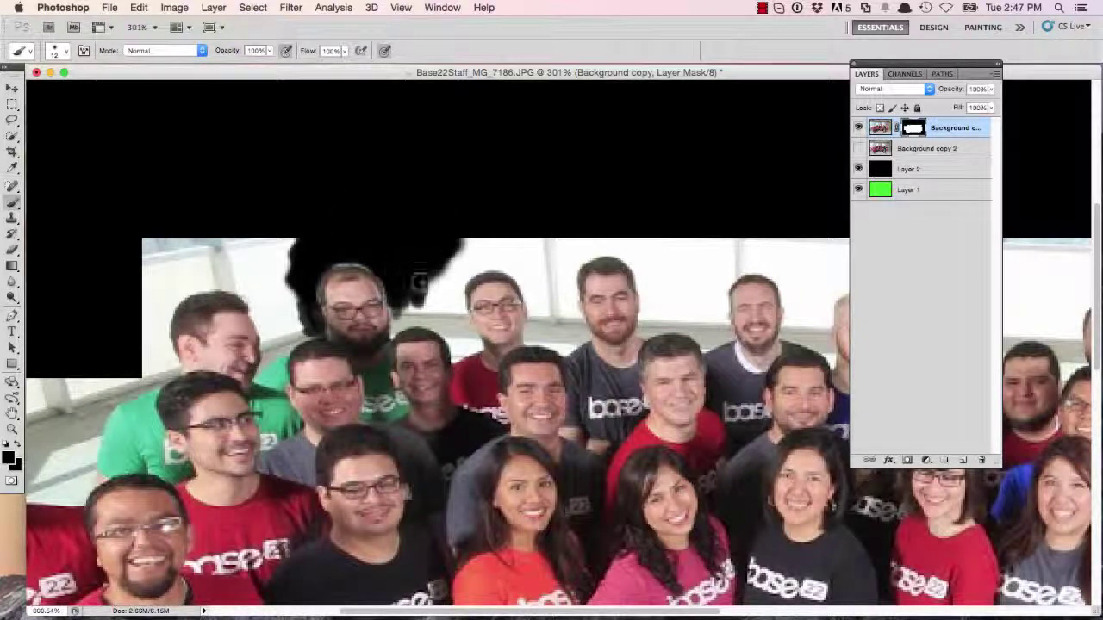
mouse_move(431, 270)
left_mouse_down()
mouse_move(448, 280)
mouse_move(434, 259)
mouse_move(428, 266)
mouse_move(484, 263)
mouse_move(449, 270)
left_mouse_up()
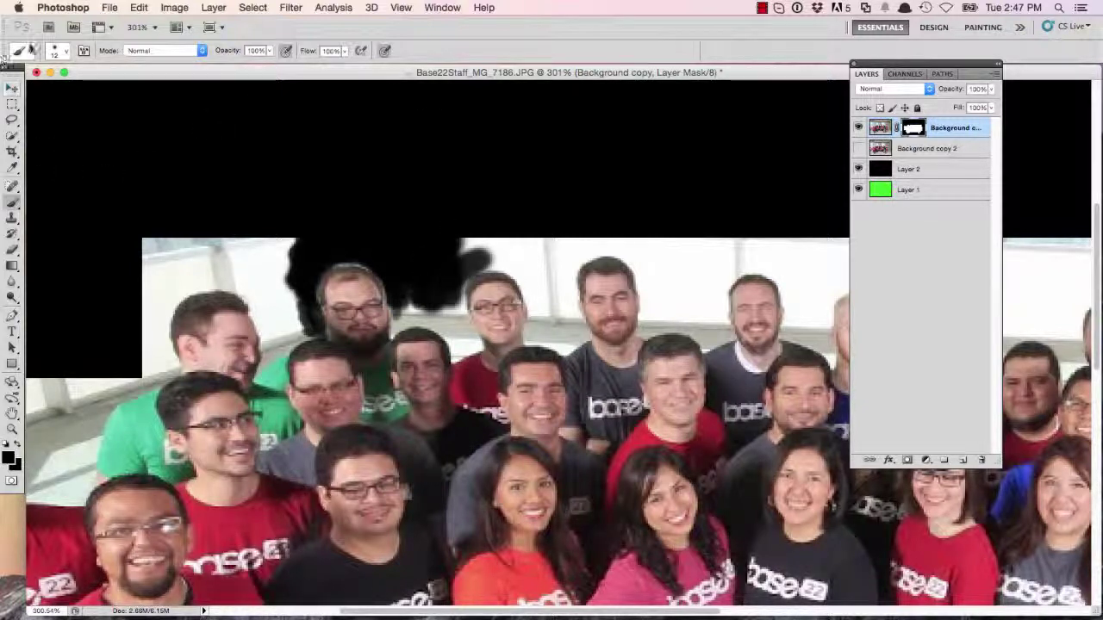
- Reduce the brush size to 7 px and mask out the ragged background edge beside the bearded man's head
left_click(57, 50)
left_click_drag(27, 89, 23, 89)
mouse_move(294, 284)
left_mouse_down()
mouse_move(293, 303)
mouse_move(289, 282)
left_mouse_up()
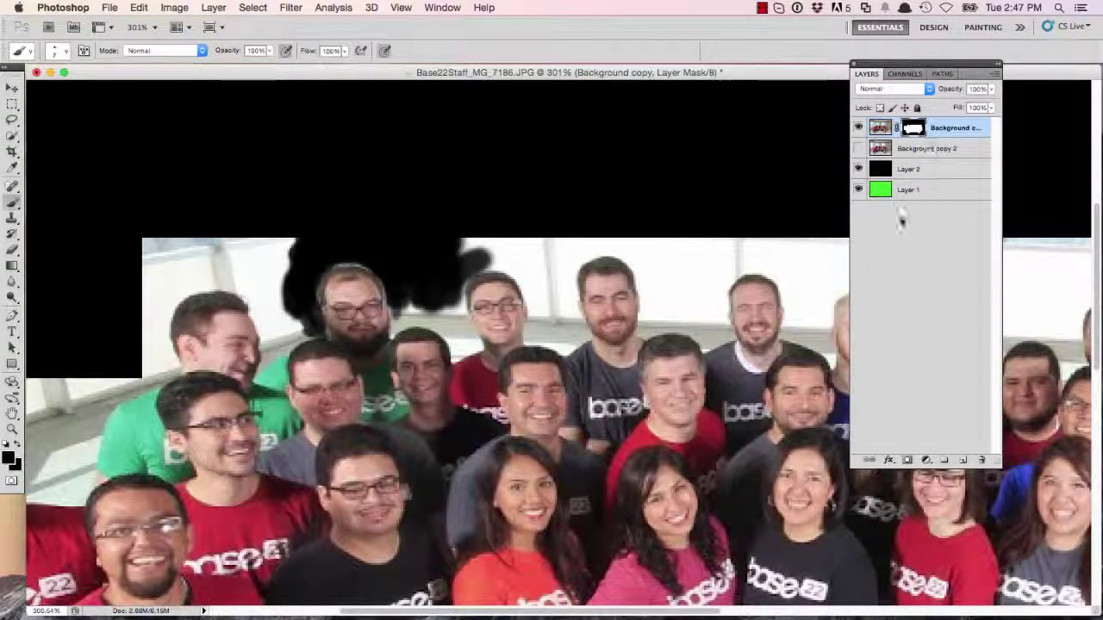
- Add another new layer just above the black layer and fill it with saturated blue
left_click(962, 459)
left_click_drag(919, 169, 922, 181)
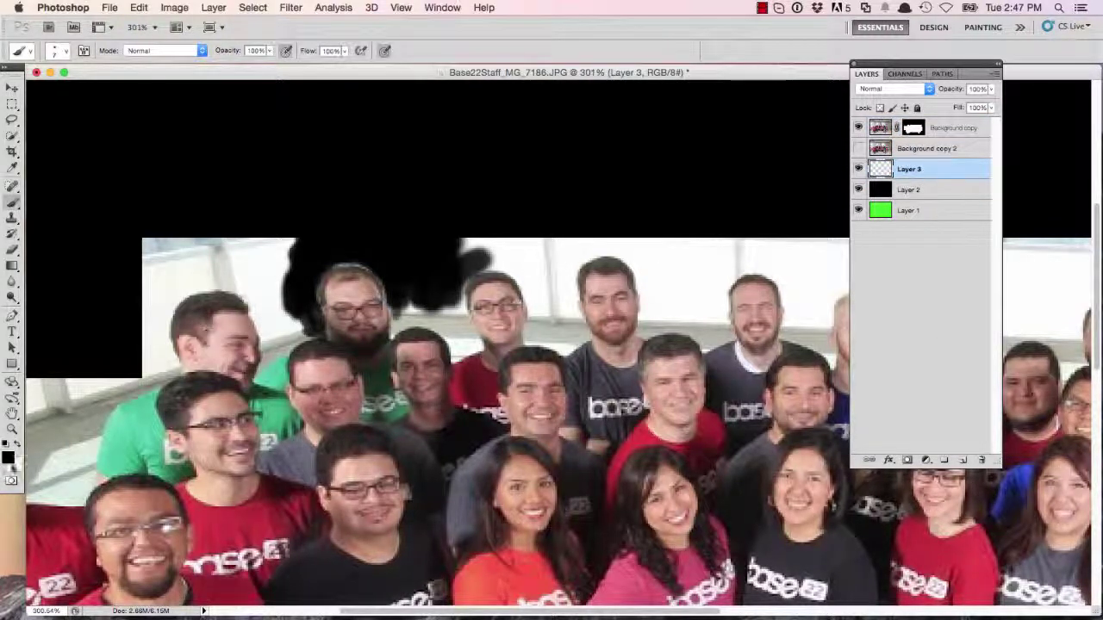
left_click(8, 458)
left_click_drag(889, 472, 873, 373)
left_click(872, 361)
left_click(1020, 350)
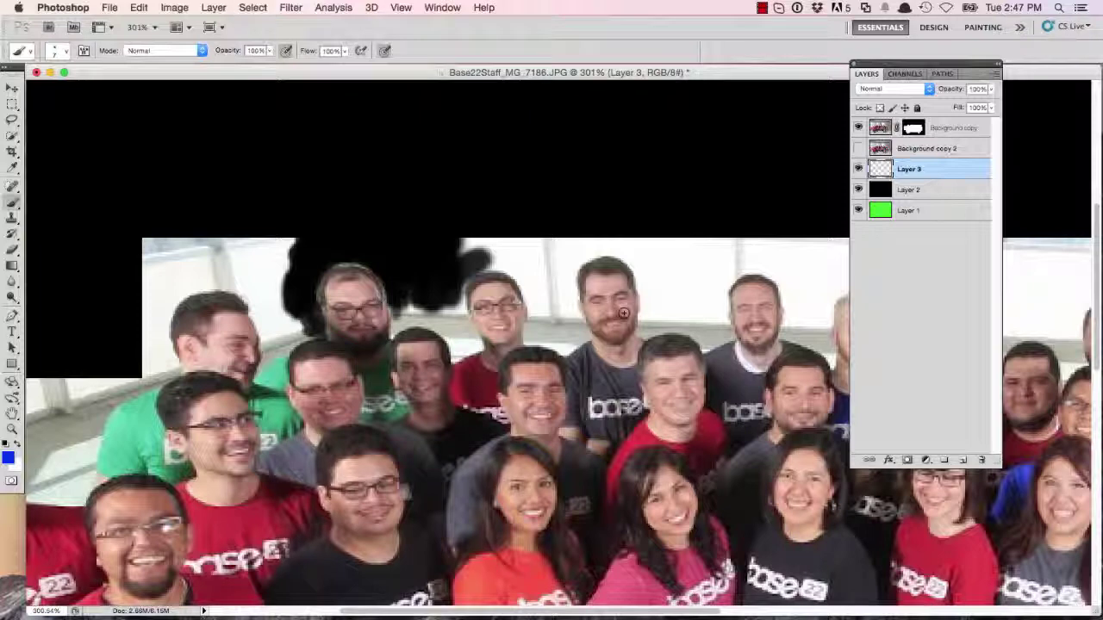
key("shift+alt+BackSpace")
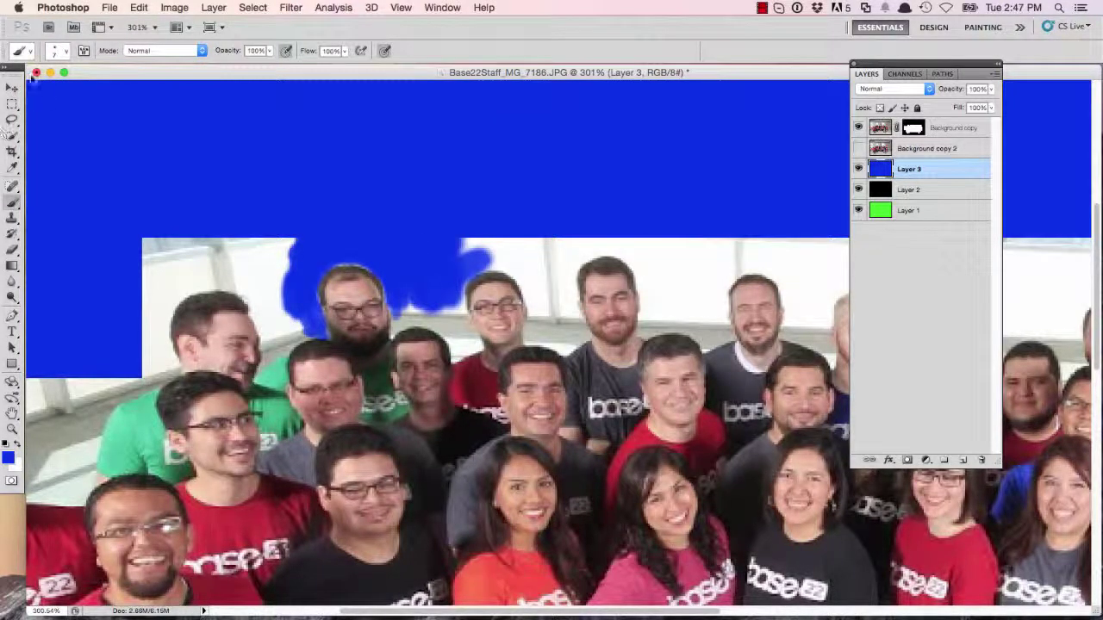
- On the Background copy layer's mask, paint out the window area around the head of the laughing man in green
left_click(66, 52)
left_click(48, 144)
left_click(149, 248)
left_click(913, 128)
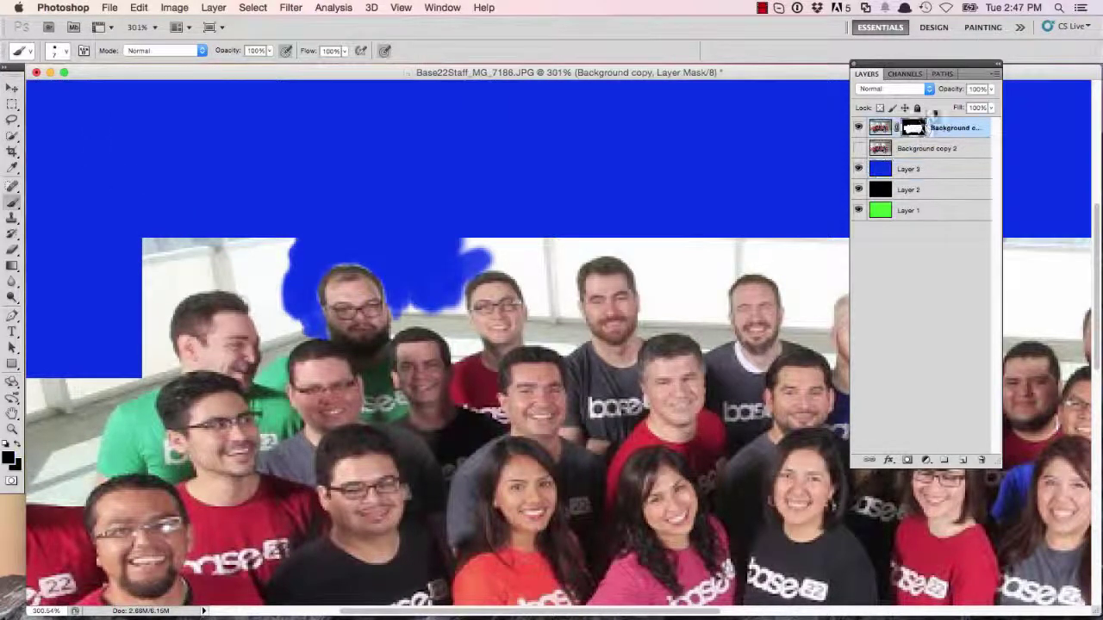
mouse_move(129, 235)
left_mouse_down()
mouse_move(125, 263)
mouse_move(152, 253)
mouse_move(134, 288)
mouse_move(268, 225)
mouse_move(212, 251)
mouse_move(267, 240)
mouse_move(154, 234)
mouse_move(125, 256)
mouse_move(145, 280)
mouse_move(130, 291)
mouse_move(199, 252)
mouse_move(143, 291)
mouse_move(151, 300)
mouse_move(126, 344)
mouse_move(148, 358)
mouse_move(162, 306)
mouse_move(153, 319)
mouse_move(164, 327)
mouse_move(184, 279)
mouse_move(174, 282)
mouse_move(201, 276)
left_mouse_up()
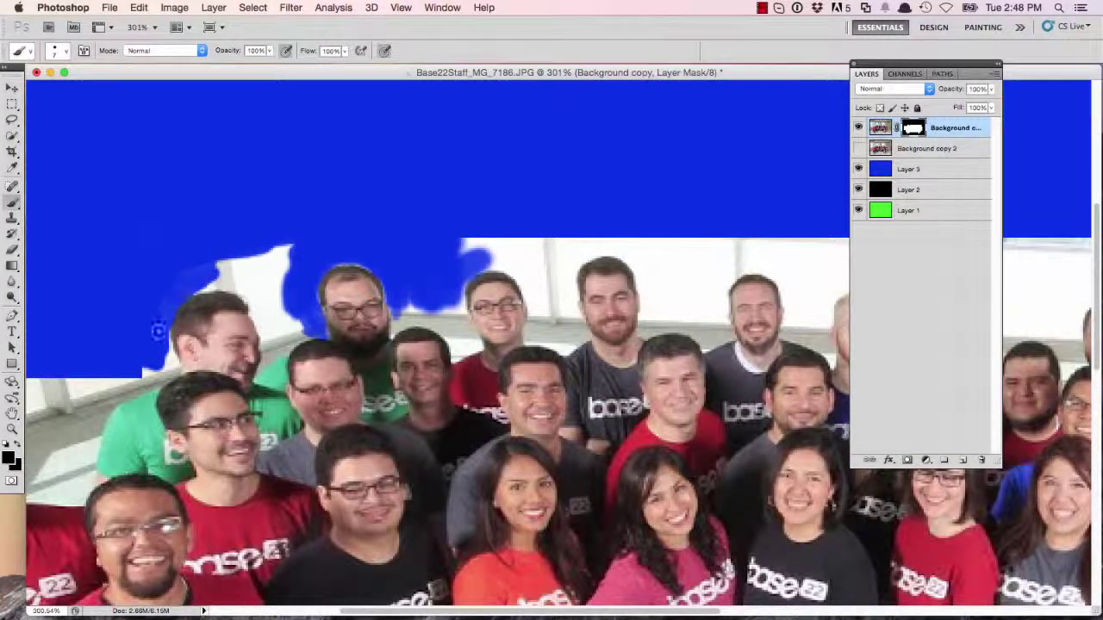
mouse_move(160, 347)
left_mouse_down()
mouse_move(164, 366)
mouse_move(171, 352)
mouse_move(162, 340)
mouse_move(161, 366)
mouse_move(166, 352)
left_mouse_up()
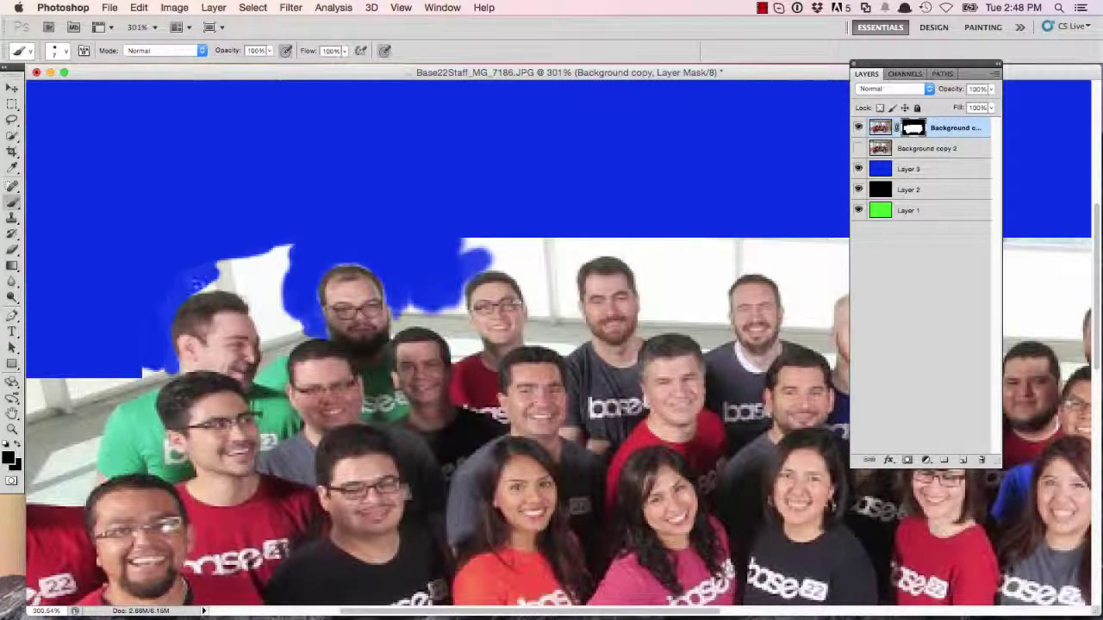
mouse_move(209, 271)
left_mouse_down()
mouse_move(248, 274)
mouse_move(191, 283)
mouse_move(267, 297)
mouse_move(249, 295)
mouse_move(269, 342)
mouse_move(277, 319)
mouse_move(267, 277)
mouse_move(230, 249)
mouse_move(290, 259)
left_mouse_up()
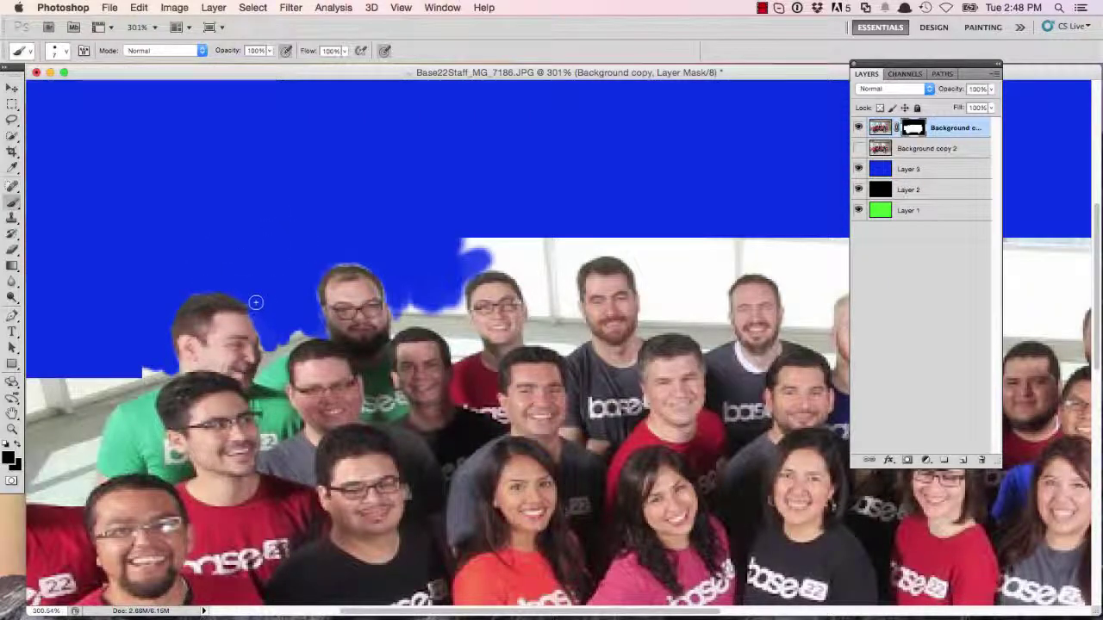
mouse_move(262, 314)
left_mouse_down()
mouse_move(273, 338)
mouse_move(270, 328)
mouse_move(279, 339)
mouse_move(294, 325)
mouse_move(279, 348)
mouse_move(308, 327)
left_mouse_up()
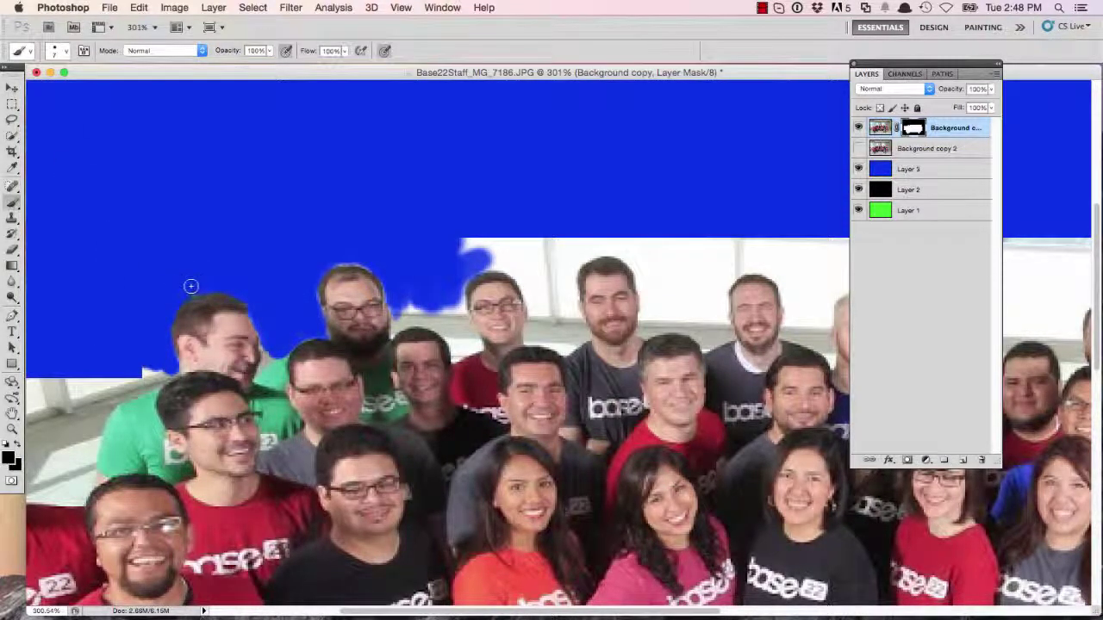
- Mask out the floor area along the green-shirted man's shoulder and arm, down to the people in front
mouse_move(125, 378)
left_mouse_down()
mouse_move(165, 373)
mouse_move(121, 396)
left_mouse_up()
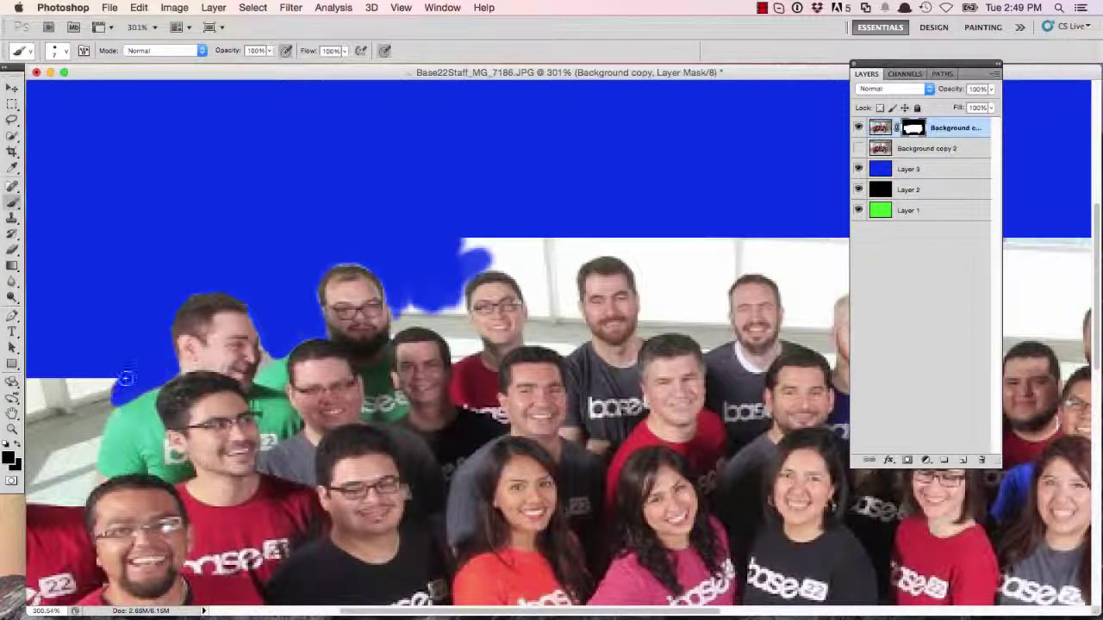
mouse_move(125, 378)
left_mouse_down()
mouse_move(86, 394)
mouse_move(69, 379)
mouse_move(74, 414)
mouse_move(105, 403)
mouse_move(84, 475)
mouse_move(78, 431)
mouse_move(86, 441)
mouse_move(100, 392)
mouse_move(53, 435)
mouse_move(60, 489)
mouse_move(90, 495)
mouse_move(78, 495)
mouse_move(74, 459)
left_mouse_up()
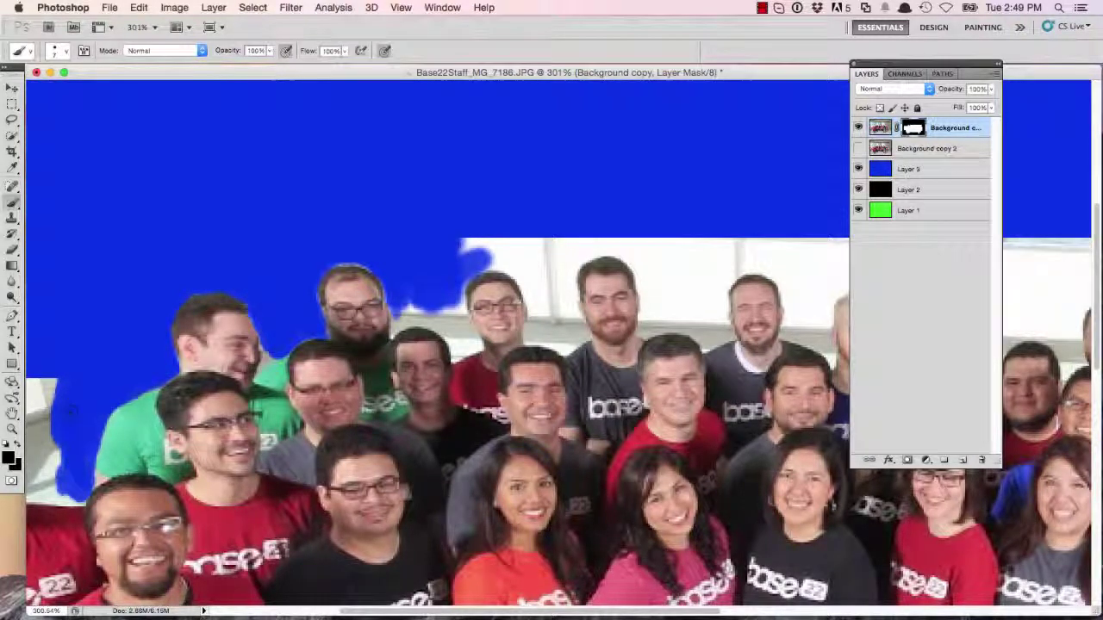
left_click_drag(71, 410, 57, 385)
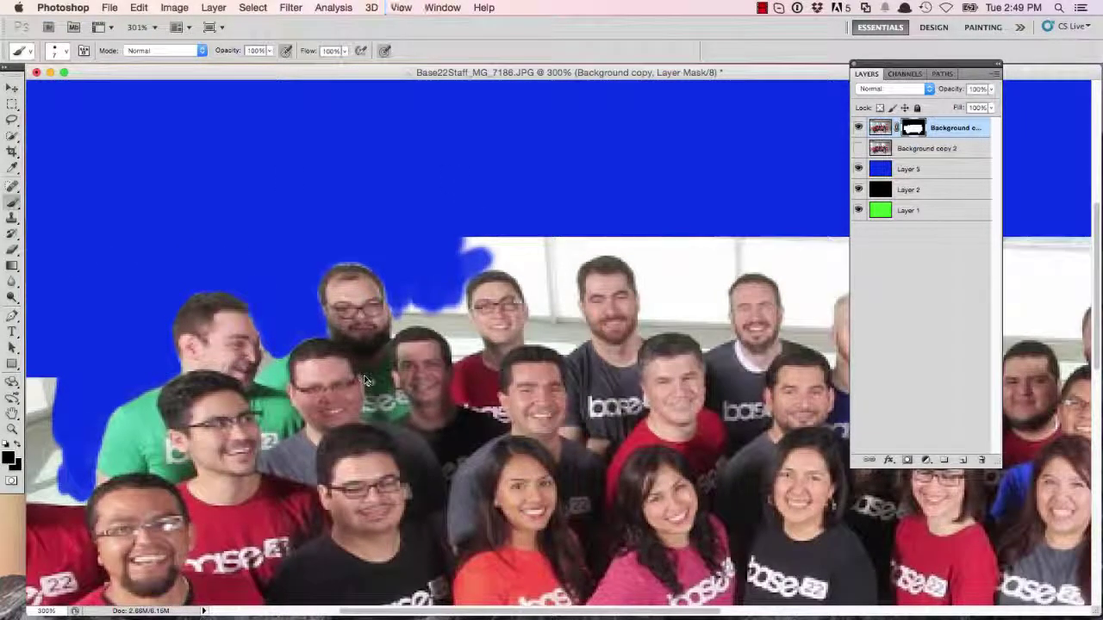
- Clear the full-canvas selection and mask out rectangular background blocks at the photo's upper-left and upper-right corners
key("super+minus")
key("super+minus")
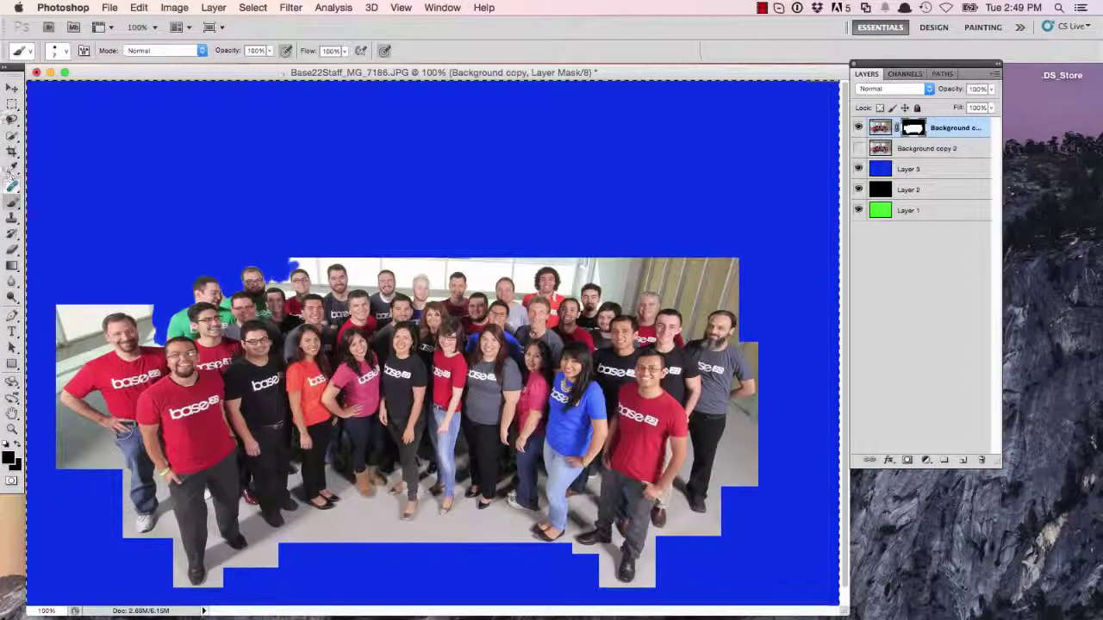
key("m")
key("super+d")
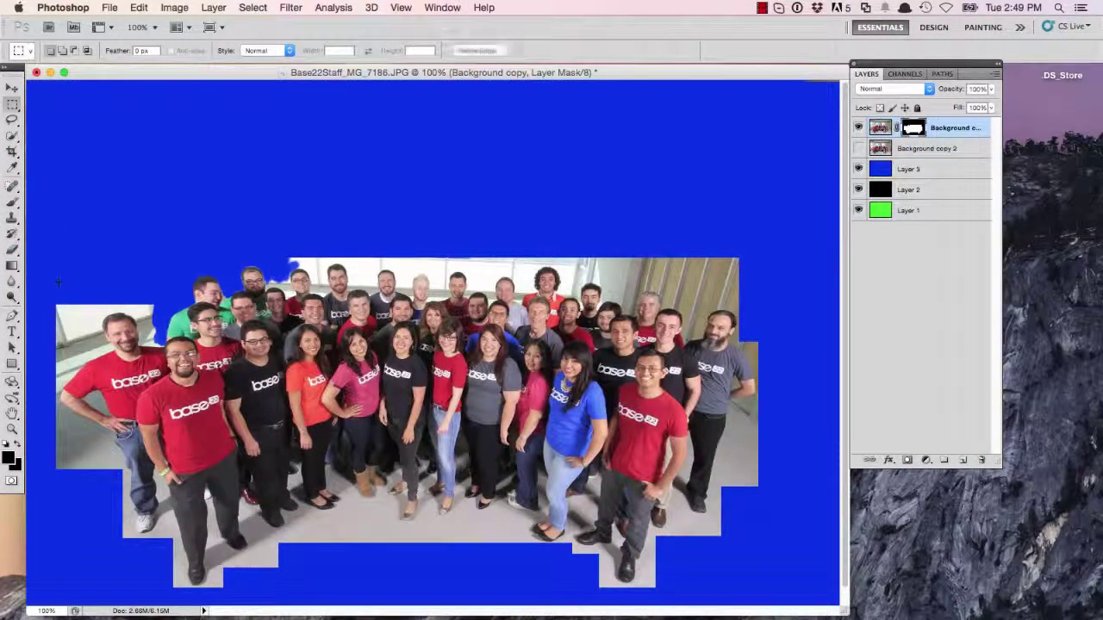
key("alt+BackSpace")
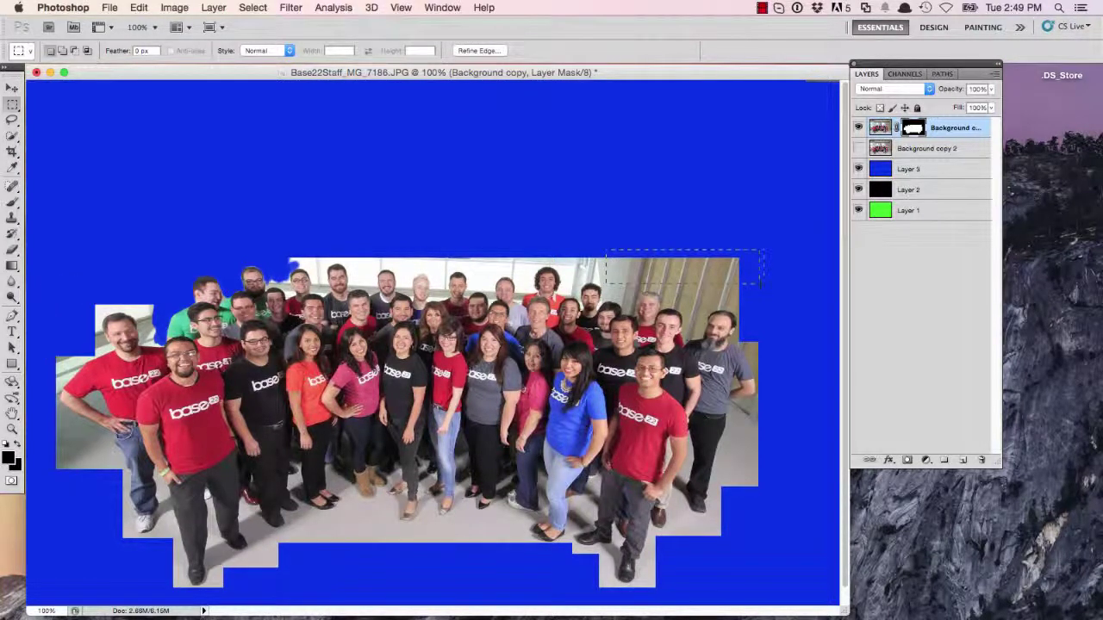
key("alt+BackSpace")
key("super+d")
- Mask out rectangular blocks along the photo's right edge and in two floor gaps below the front row's feet
left_click_drag(733, 407, 735, 403)
key("alt+BackSpace")
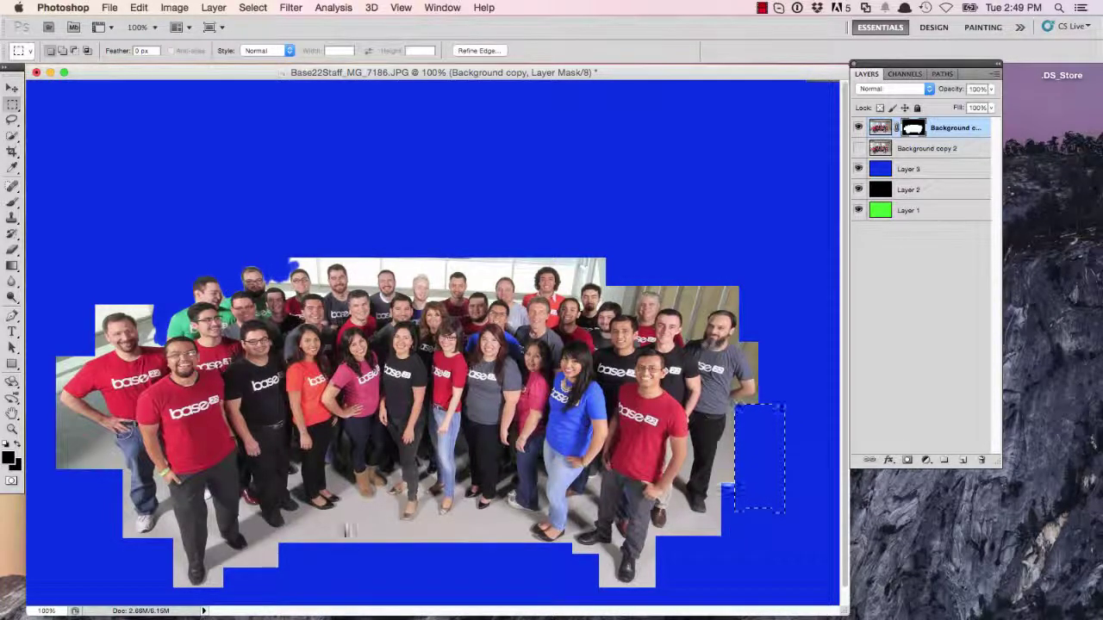
left_click_drag(333, 506, 388, 513)
key("alt+BackSpace")
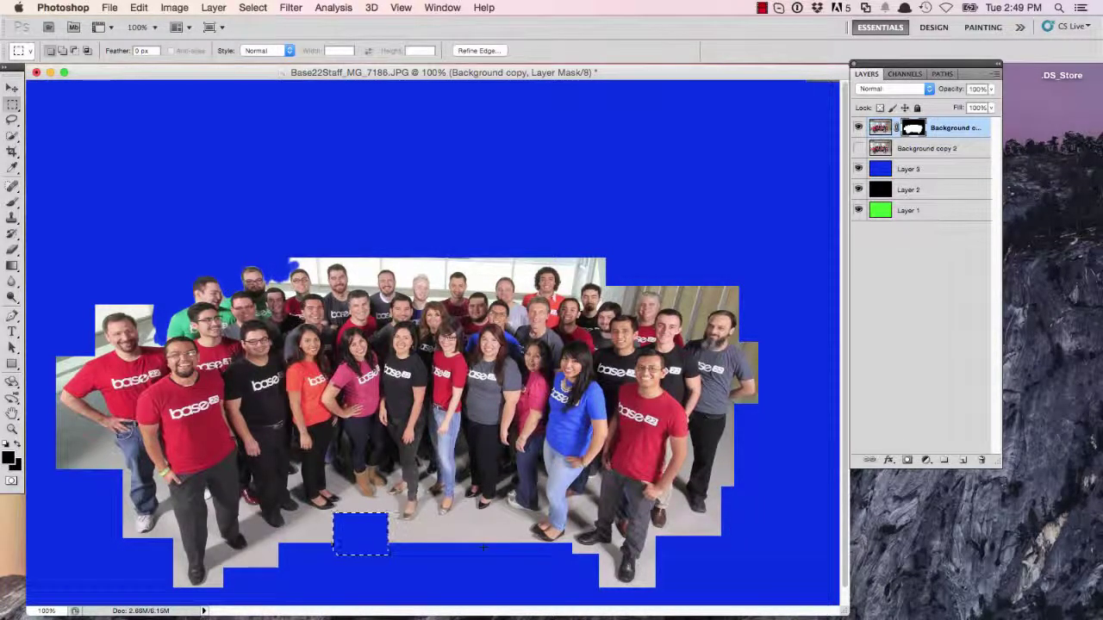
left_click_drag(453, 534, 454, 551)
key("alt+BackSpace")
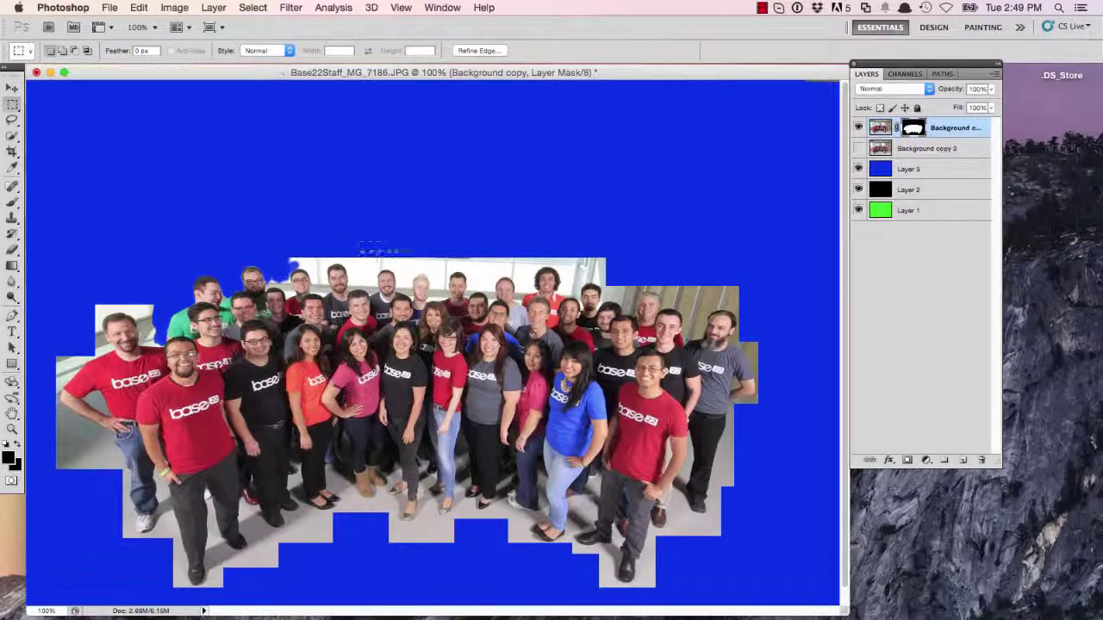
- Mask out a thin rectangular strip of window above the back row's heads and clear the selection
left_click_drag(607, 253, 617, 264)
key("alt+BackSpace")
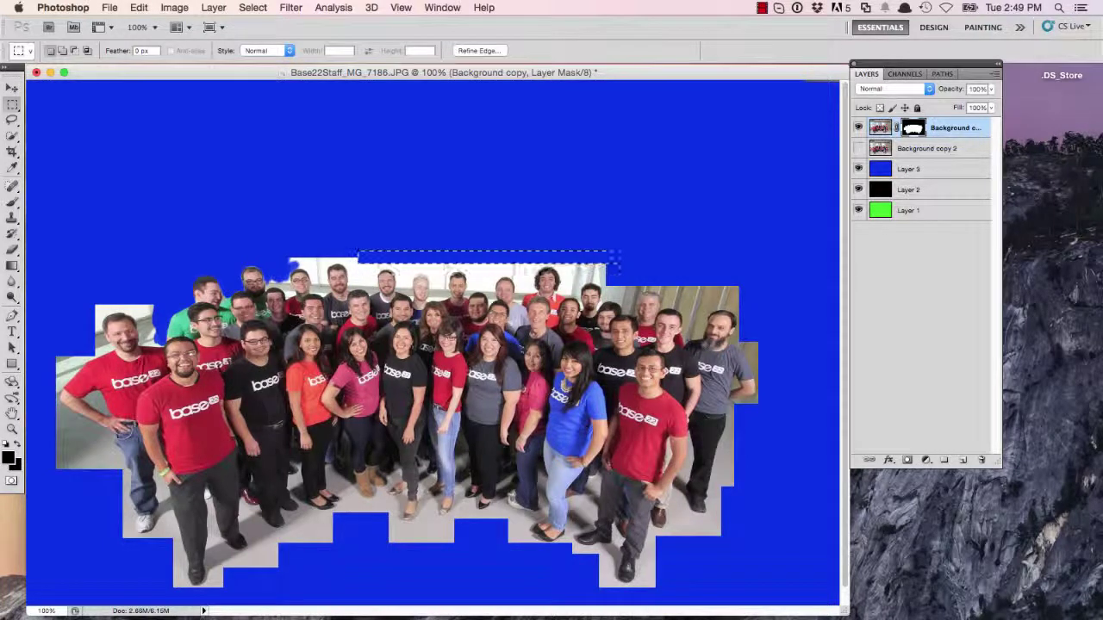
left_click(328, 222)
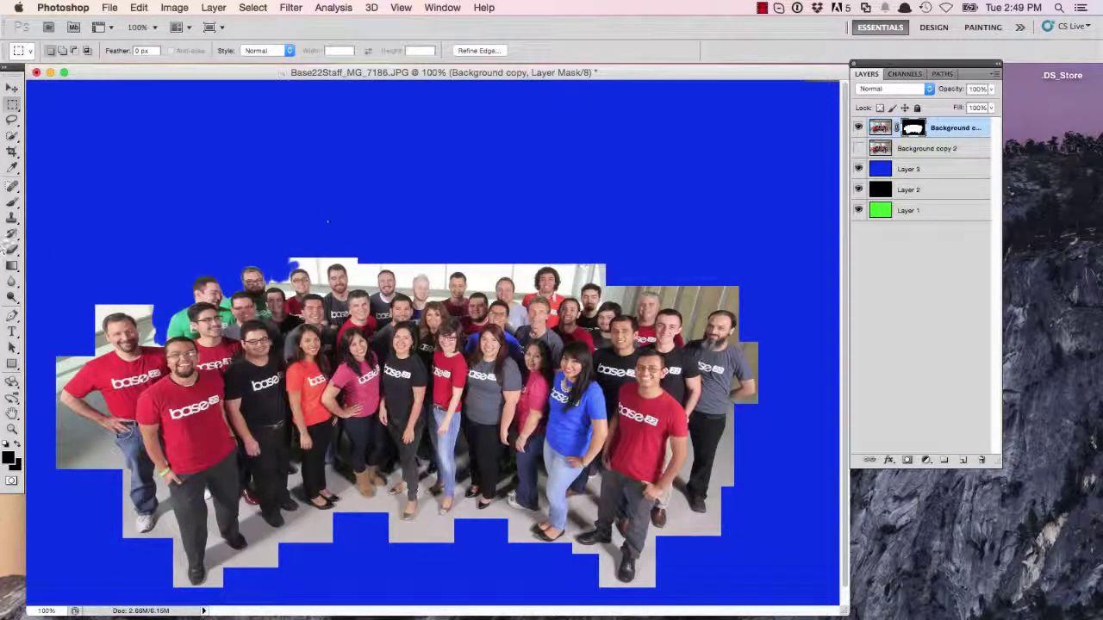
- Using a 5 px brush at 500% zoom, refine the mask edges around the green-shirted man's face and the bearded man's head
key("z")
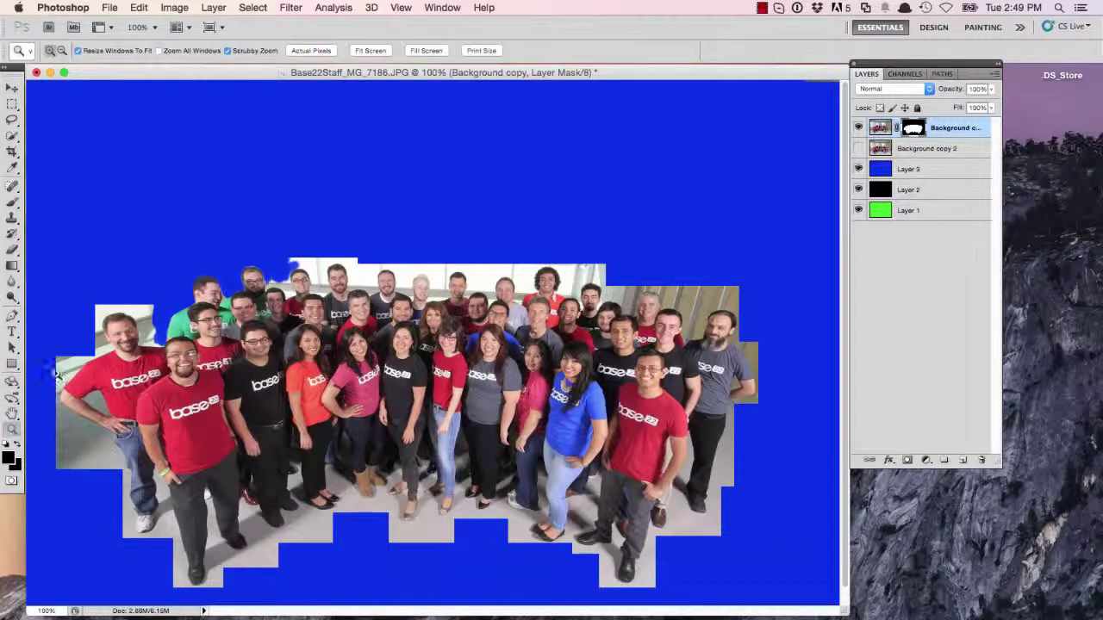
left_click(141, 336)
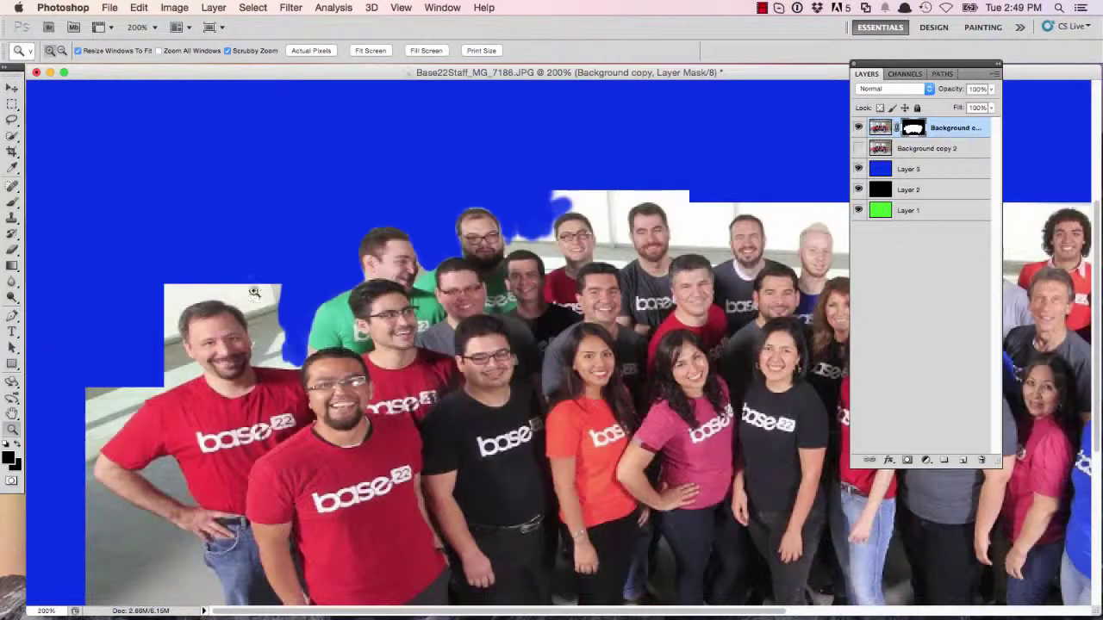
left_click(442, 278)
double_click(548, 346)
left_click(12, 203)
left_click(66, 52)
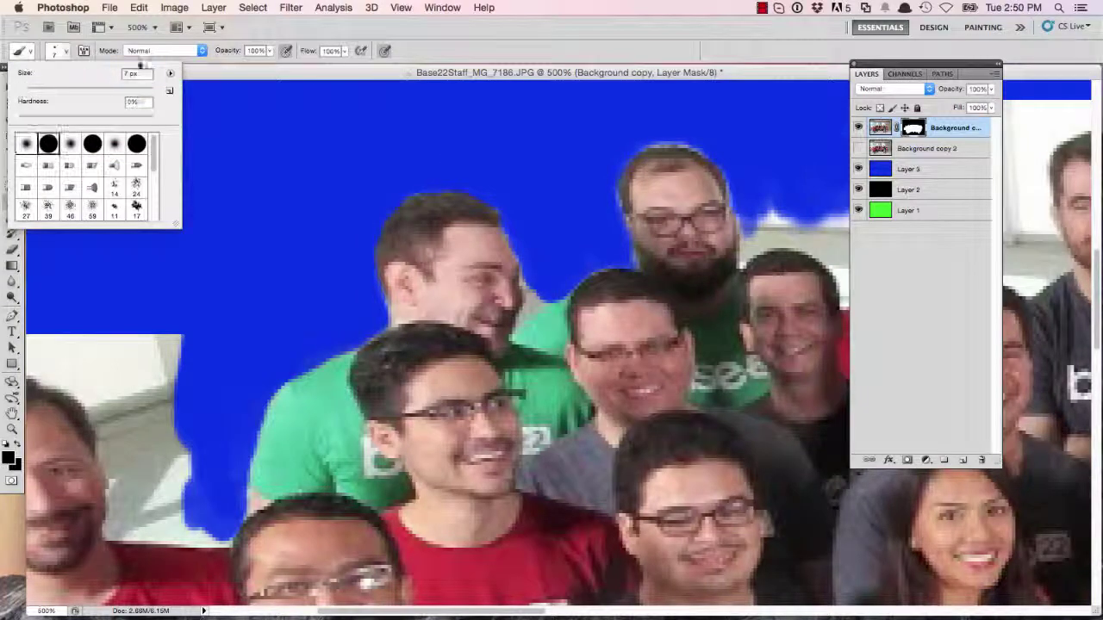
key("bracketleft")
key("bracketleft")
mouse_move(501, 222)
left_mouse_down()
mouse_move(527, 297)
mouse_move(519, 321)
left_mouse_up()
mouse_move(652, 139)
left_mouse_down()
mouse_move(740, 250)
mouse_move(763, 189)
left_mouse_up()
left_click_drag(751, 252, 793, 212)
- Hide the blue and black layers to check the cutout edges against green, and show both layers again
left_click(858, 168)
left_click(858, 190)
left_click(858, 189)
left_click(858, 169)
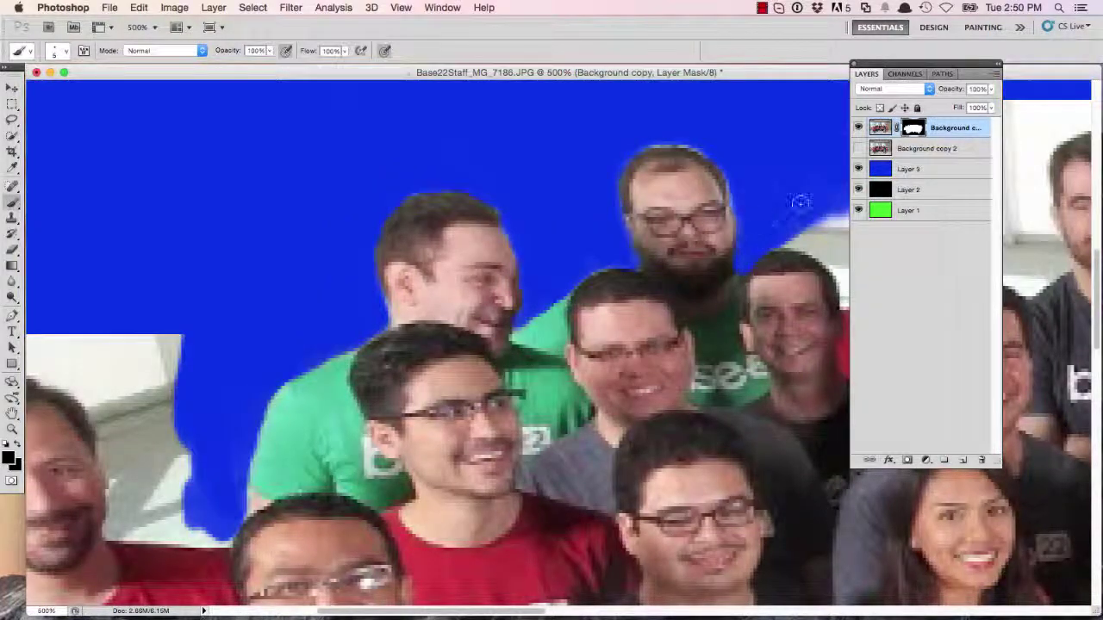
- Brush the window background out of the mask around the back-row heads, from the bearded man in glasses to the bearded man in grey
left_click_drag(818, 249, 458, 240)
mouse_move(422, 225)
left_mouse_down()
mouse_move(465, 231)
mouse_move(483, 269)
mouse_move(500, 258)
mouse_move(490, 212)
mouse_move(425, 216)
mouse_move(530, 125)
mouse_move(573, 138)
mouse_move(668, 276)
mouse_move(637, 248)
mouse_move(659, 138)
mouse_move(521, 102)
mouse_move(681, 159)
mouse_move(765, 112)
mouse_move(787, 145)
mouse_move(782, 91)
left_mouse_up()
left_click_drag(736, 154, 518, 152)
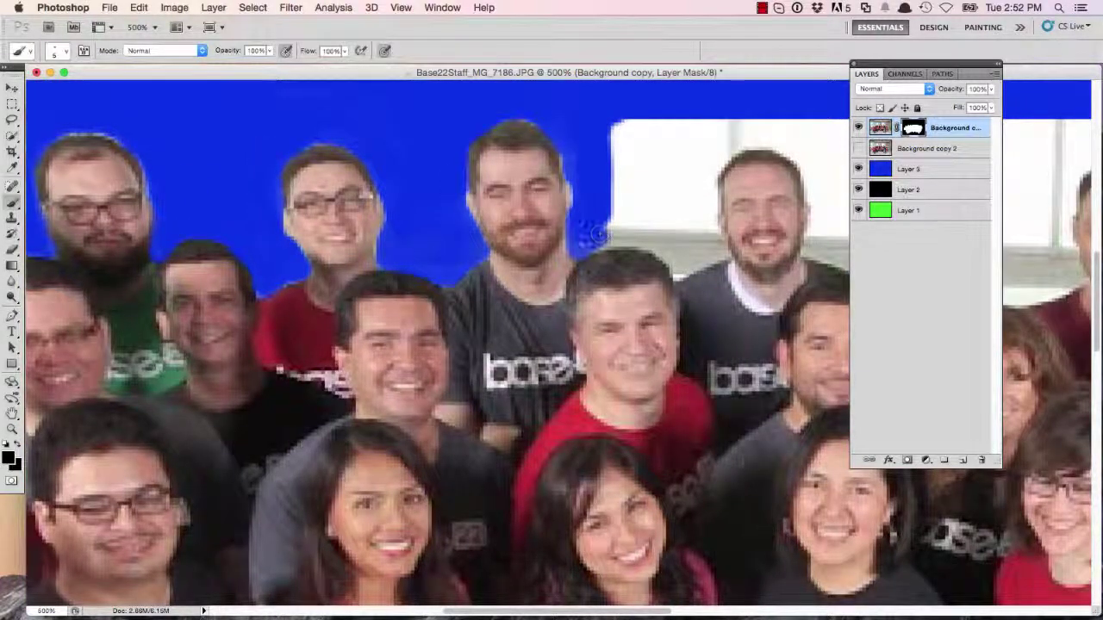
left_click_drag(636, 216, 291, 218)
mouse_move(293, 259)
left_mouse_down()
mouse_move(361, 250)
mouse_move(345, 256)
mouse_move(379, 172)
mouse_move(336, 173)
mouse_move(377, 123)
mouse_move(485, 168)
mouse_move(475, 244)
mouse_move(507, 129)
left_mouse_up()
mouse_move(539, 269)
left_mouse_down()
mouse_move(529, 208)
mouse_move(542, 293)
mouse_move(559, 159)
mouse_move(603, 125)
mouse_move(639, 272)
mouse_move(607, 133)
mouse_move(689, 155)
mouse_move(710, 250)
mouse_move(728, 196)
mouse_move(734, 267)
mouse_move(644, 260)
left_mouse_up()
- Brush out the window background around the next back-row heads, up to the curly-haired man in orange and the dark-haired man beside him
key("super+minus")
left_click_drag(898, 474, 633, 374)
key("super+minus")
key("super+minus")
key("super+minus")
mouse_move(858, 169)
left_mouse_down()
mouse_move(858, 211)
mouse_move(858, 169)
left_mouse_up()
key("super+equal")
key("super+equal")
key("super+equal")
left_click_drag(790, 305, 321, 408)
mouse_move(605, 232)
left_mouse_down()
mouse_move(624, 263)
mouse_move(603, 194)
mouse_move(625, 258)
mouse_move(622, 207)
left_mouse_up()
mouse_move(491, 216)
left_mouse_down()
mouse_move(491, 183)
mouse_move(537, 142)
mouse_move(495, 241)
mouse_move(504, 147)
mouse_move(613, 164)
mouse_move(625, 215)
mouse_move(487, 228)
mouse_move(448, 146)
mouse_move(396, 173)
mouse_move(448, 284)
mouse_move(379, 168)
mouse_move(224, 258)
mouse_move(237, 193)
mouse_move(205, 156)
mouse_move(276, 215)
mouse_move(358, 163)
mouse_move(297, 250)
mouse_move(329, 274)
mouse_move(369, 171)
mouse_move(306, 252)
mouse_move(237, 207)
left_mouse_up()
mouse_move(766, 274)
left_mouse_down()
mouse_move(771, 231)
mouse_move(682, 302)
mouse_move(670, 276)
mouse_move(622, 256)
mouse_move(676, 205)
mouse_move(764, 221)
mouse_move(778, 243)
mouse_move(675, 207)
left_mouse_up()
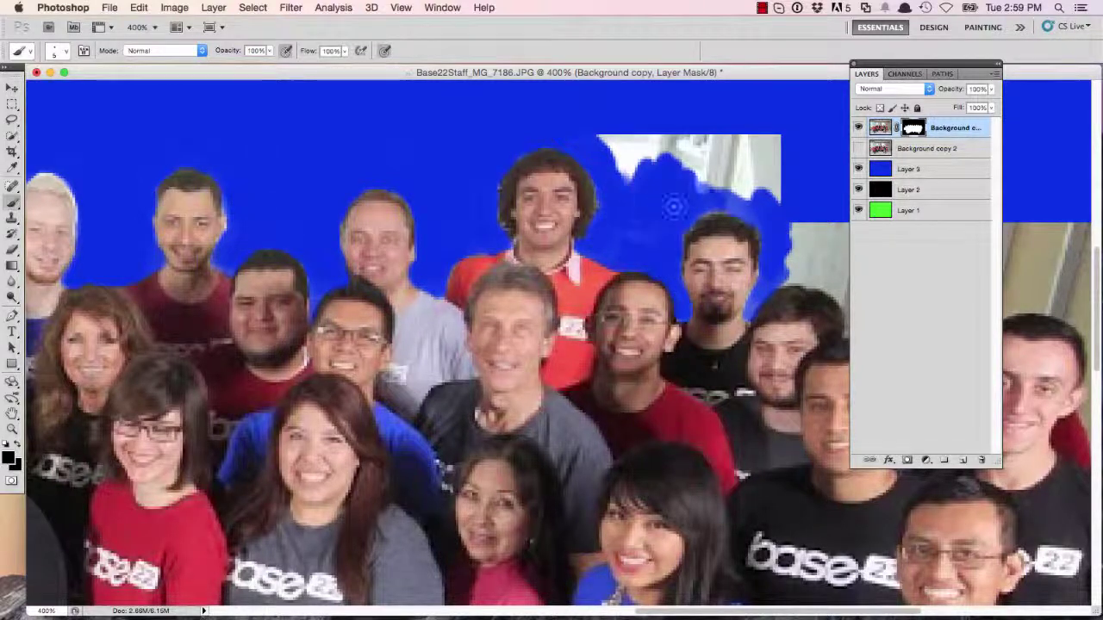
- Mask out a rectangular block of leftover window above the dark-haired man beside the curly-haired man, and clear the selection
key("m")
left_click_drag(598, 115, 819, 205)
key("alt+BackSpace")
key("super+d")
- Hide the panels and mask out rectangular blocks of wall around the grey-haired man and beside the young man in black
scroll(1094, 276, "right", 2)
key("shift+Tab")
scroll(1094, 276, "right", 2)
left_click_drag(663, 204, 1096, 225)
left_click_drag(896, 215, 1075, 298)
key("alt+BackSpace")
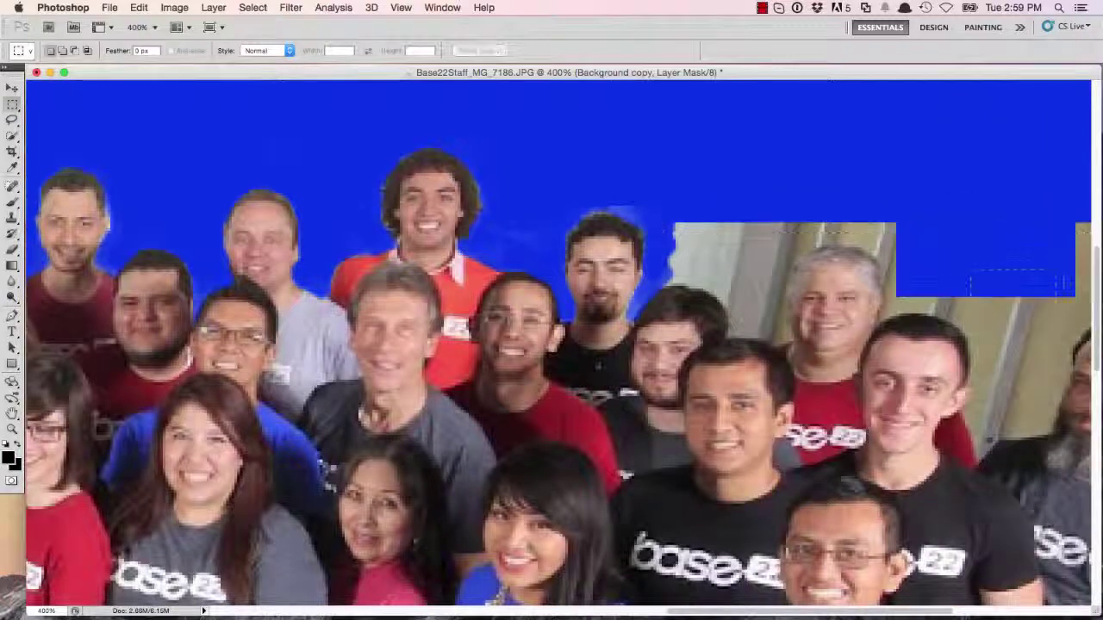
left_click_drag(974, 319, 1050, 415)
left_click_drag(672, 215, 779, 269)
- Brush out the remaining wall around the heads of the dark-haired man, the grey-haired man and the young man in black
key("b")
left_click_drag(681, 170, 505, 217)
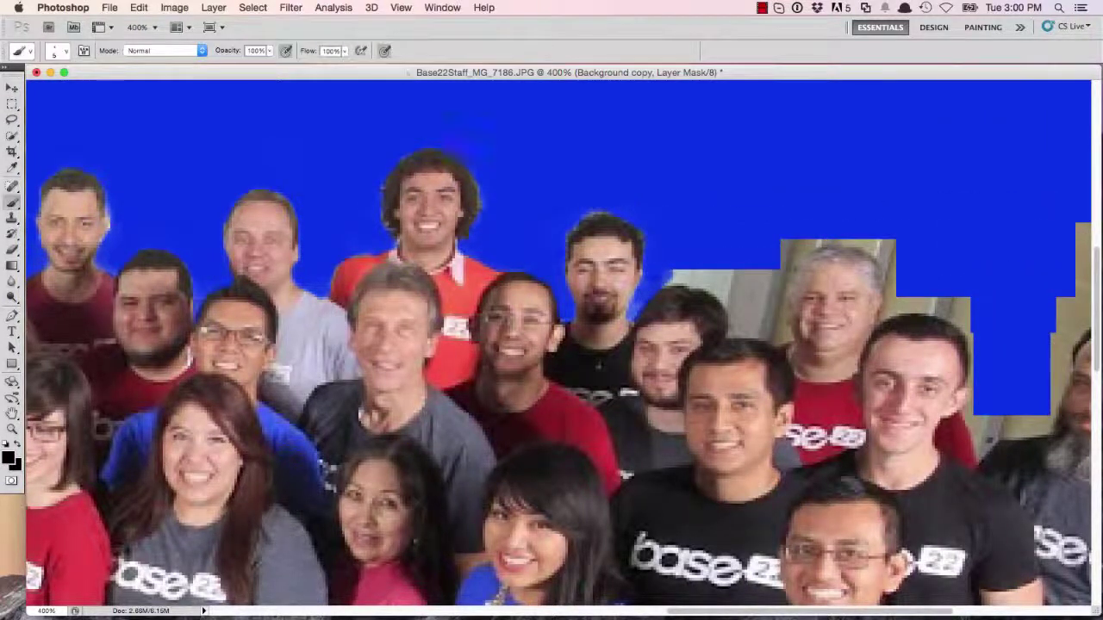
mouse_move(654, 277)
left_mouse_down()
mouse_move(736, 310)
mouse_move(758, 266)
mouse_move(756, 330)
mouse_move(777, 270)
left_mouse_up()
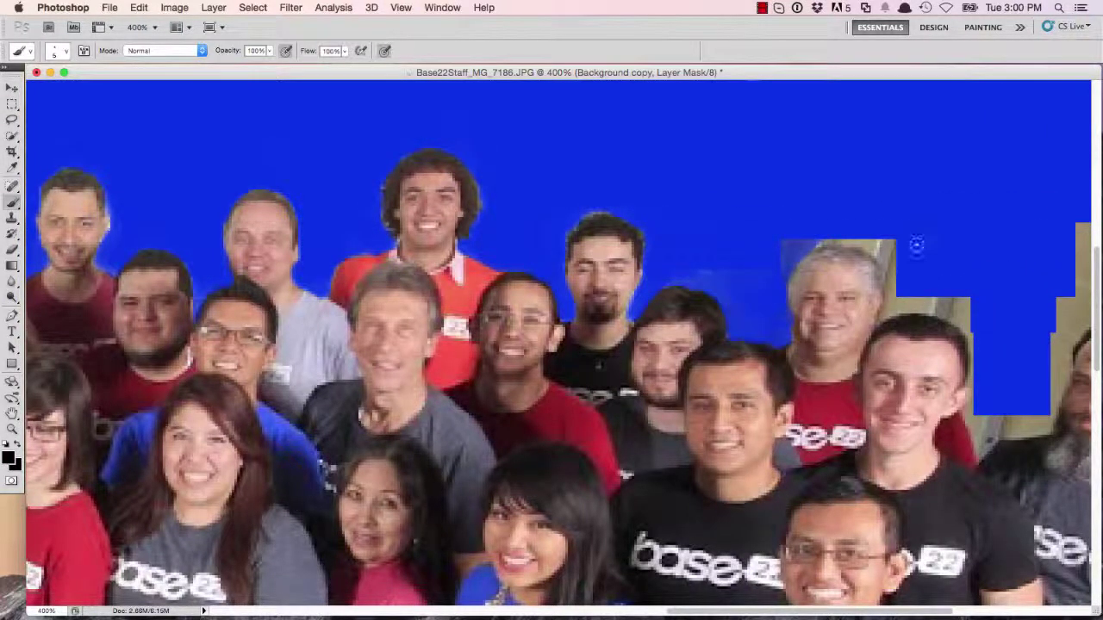
mouse_move(916, 246)
left_mouse_down()
mouse_move(887, 302)
mouse_move(880, 264)
left_mouse_up()
mouse_move(783, 297)
left_mouse_down()
mouse_move(667, 279)
mouse_move(791, 254)
mouse_move(927, 297)
left_mouse_up()
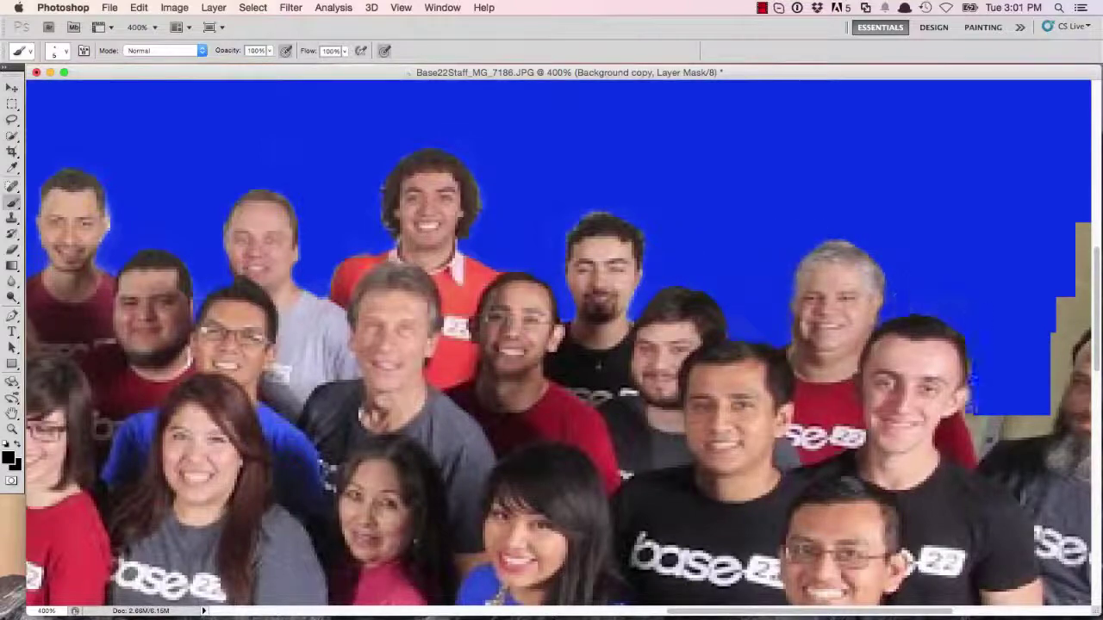
mouse_move(974, 379)
left_mouse_down()
mouse_move(1036, 425)
mouse_move(1044, 416)
left_mouse_up()
- Brush out the wall and floor around the grey-bearded man's head, shoulders and bent arm at the group's far end
key("space")
left_click_drag(999, 268, 577, 258)
mouse_move(633, 409)
left_mouse_down()
mouse_move(636, 335)
mouse_move(758, 336)
mouse_move(671, 307)
left_mouse_up()
mouse_move(739, 308)
left_mouse_down()
mouse_move(776, 355)
mouse_move(769, 341)
mouse_move(778, 460)
mouse_move(834, 504)
left_mouse_up()
key("space")
mouse_move(806, 452)
left_mouse_down()
mouse_move(836, 334)
mouse_move(760, 189)
left_mouse_up()
left_click_drag(739, 209, 794, 284)
mouse_move(754, 187)
left_mouse_down()
mouse_move(797, 310)
mouse_move(753, 218)
left_mouse_up()
mouse_move(701, 413)
left_mouse_down()
mouse_move(808, 404)
mouse_move(721, 350)
left_mouse_up()
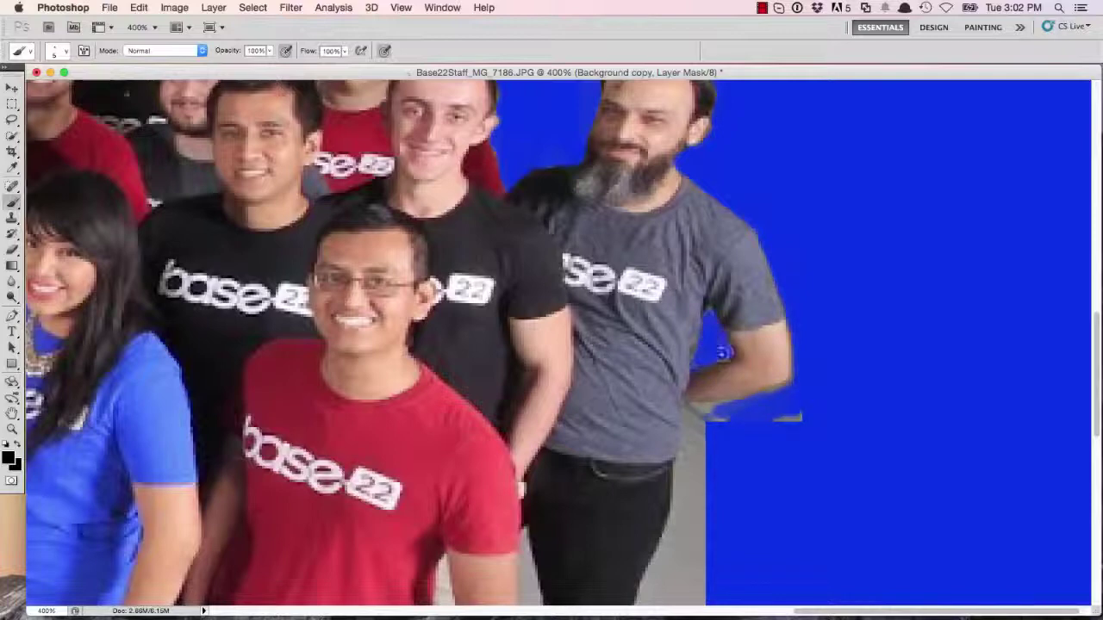
- Brush out the floor along the grey-bearded man's legs and shoes, undoing the last stroke
left_click_drag(694, 413, 679, 523)
key("space")
mouse_move(679, 520)
left_mouse_down()
mouse_move(685, 219)
mouse_move(677, 308)
mouse_move(633, 419)
mouse_move(635, 491)
mouse_move(607, 570)
left_mouse_up()
mouse_move(472, 444)
left_mouse_down()
mouse_move(541, 320)
mouse_move(535, 259)
mouse_move(521, 430)
mouse_move(534, 362)
mouse_move(508, 448)
mouse_move(524, 497)
mouse_move(484, 494)
left_mouse_up()
key("super+z")
- Brush out the gap between the front red-shirted man's arm and torso, reducing the brush size to 3 px
mouse_move(450, 262)
left_mouse_down()
mouse_move(452, 327)
mouse_move(436, 391)
left_mouse_up()
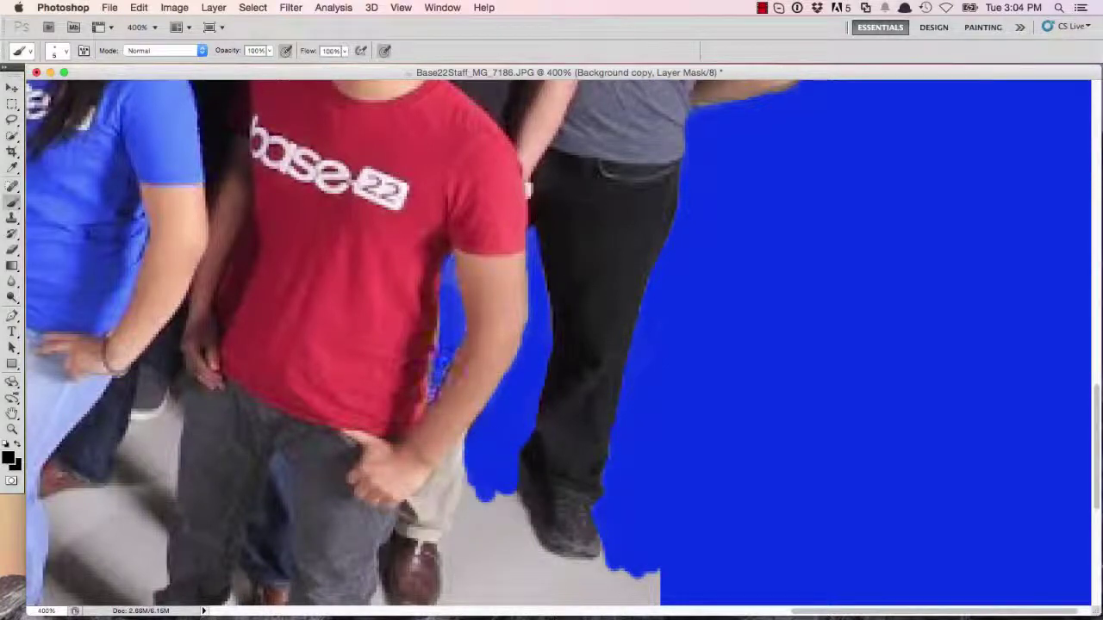
left_click(66, 50)
key("Return")
type("3")
key("Return")
left_click_drag(460, 329, 449, 265)
- Brush out the floor gap between the jeans of the man at the group's opposite end and the front man in glasses
left_click_drag(371, 525, 856, 313)
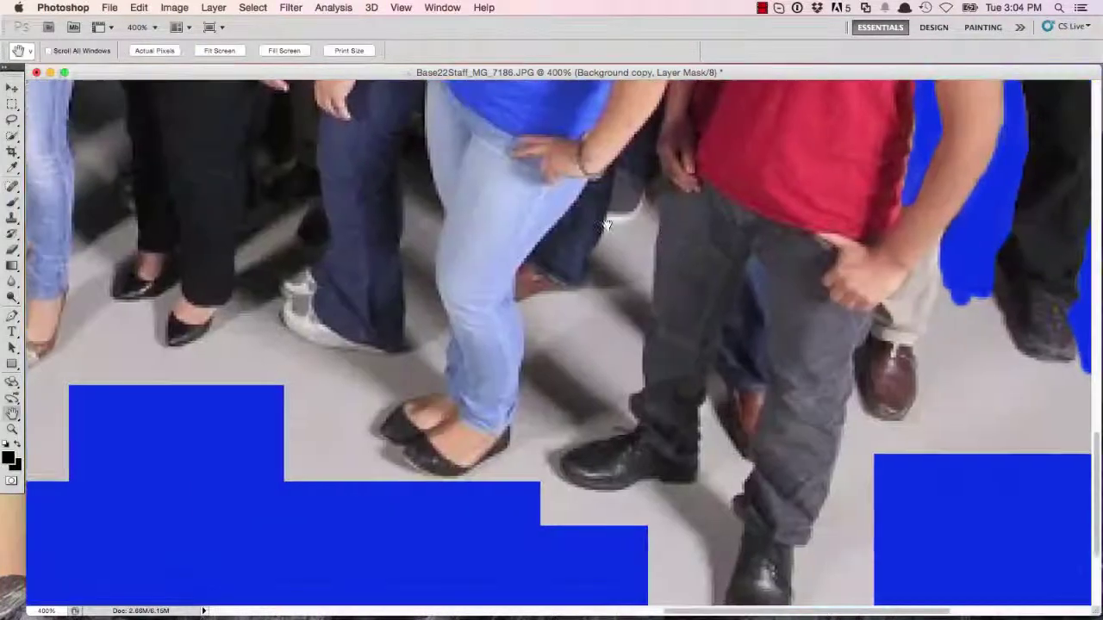
left_click_drag(344, 325, 855, 319)
mouse_move(422, 293)
left_mouse_down()
mouse_move(458, 412)
mouse_move(415, 346)
left_mouse_up()
mouse_move(544, 251)
left_mouse_down()
mouse_move(594, 344)
mouse_move(622, 452)
left_mouse_up()
left_click_drag(536, 248, 587, 354)
- Set the brush size to 5 px and brush out the background beside the end man's jeans and around his bent arm
left_click(66, 51)
type("5")
left_click(269, 208)
mouse_move(549, 322)
left_mouse_down()
mouse_move(598, 460)
mouse_move(558, 448)
mouse_move(457, 482)
mouse_move(448, 405)
mouse_move(420, 331)
mouse_move(427, 262)
mouse_move(379, 172)
mouse_move(302, 207)
left_mouse_up()
scroll(302, 206, "up", 5)
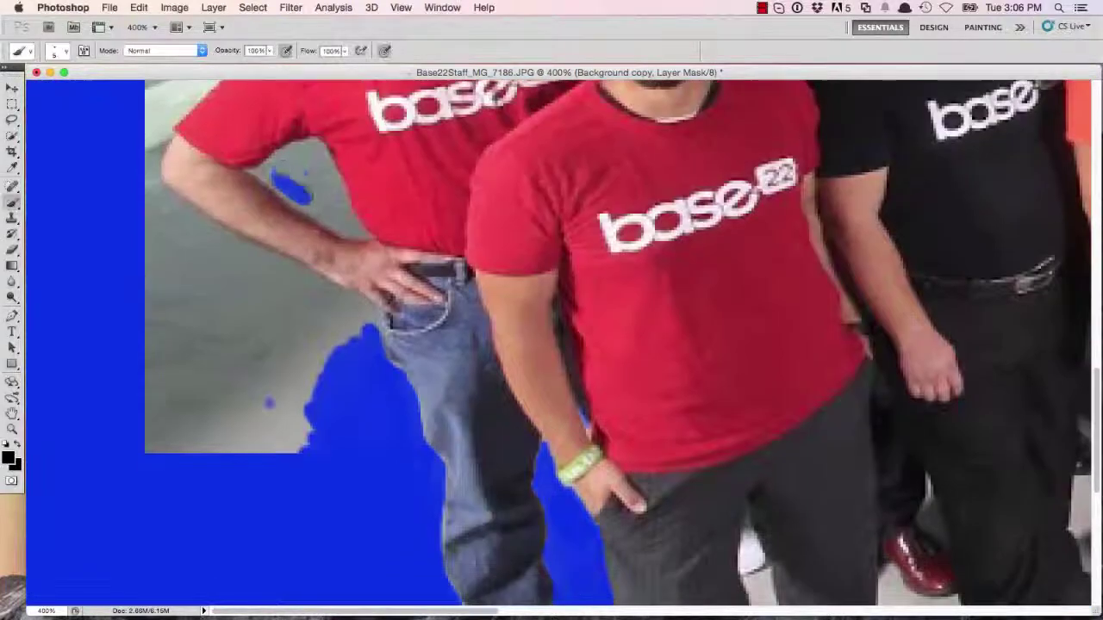
left_click_drag(284, 168, 358, 233)
mouse_move(307, 147)
left_mouse_down()
mouse_move(151, 199)
mouse_move(370, 328)
mouse_move(159, 130)
left_mouse_up()
- Brush out the background around the head and shoulders of the red-shirted man in jeans, undoing one stray stroke
scroll(159, 130, "up", 7)
mouse_move(161, 403)
left_mouse_down()
mouse_move(265, 293)
mouse_move(186, 381)
mouse_move(208, 277)
mouse_move(222, 334)
mouse_move(272, 299)
mouse_move(322, 165)
mouse_move(324, 117)
left_mouse_up()
key("super+z")
key("space")
mouse_move(320, 127)
left_mouse_down()
mouse_move(321, 296)
mouse_move(317, 241)
left_mouse_up()
mouse_move(312, 207)
left_mouse_down()
mouse_move(391, 163)
mouse_move(505, 228)
mouse_move(457, 255)
left_mouse_up()
left_click_drag(388, 220, 346, 236)
mouse_move(516, 258)
left_mouse_down()
mouse_move(484, 336)
mouse_move(543, 340)
mouse_move(567, 317)
left_mouse_up()
- Clear the leftover wall and floor blocks beside the man in jeans with rectangular selections on the mask
key("super+minus")
key("super+minus")
key("super+minus")
key("super+minus")
key("super+plus")
key("super+plus")
key("m")
key("Delete")
left_click_drag(66, 261, 192, 357)
key("Delete")
left_click_drag(76, 228, 131, 272)
key("Delete")
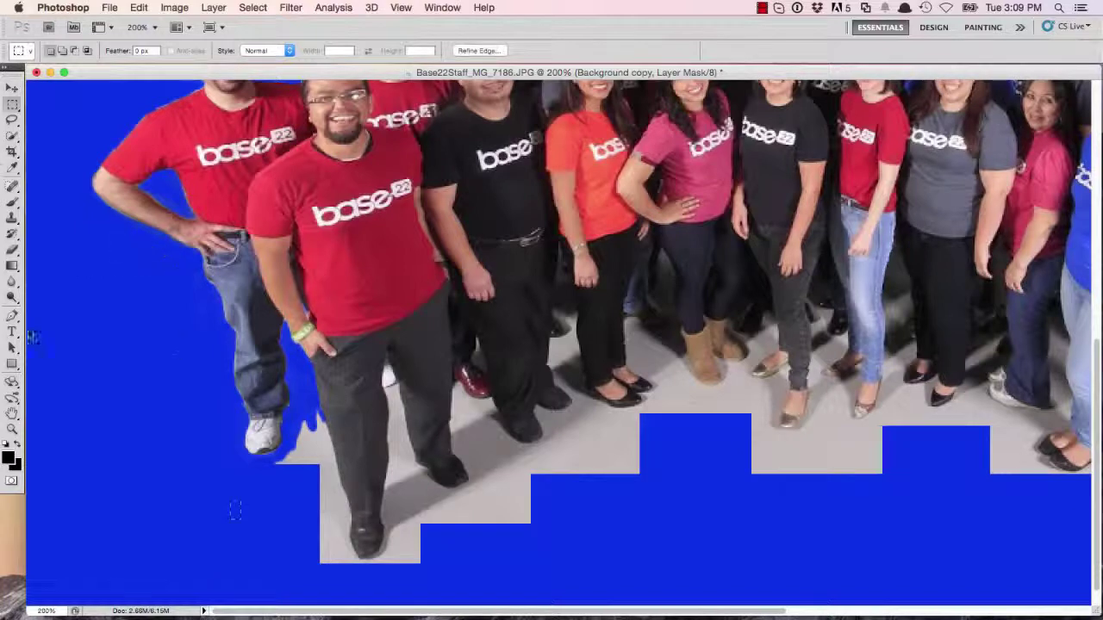
- Brush out the floor around and between the legs and shoes of the front red-shirted man in glasses
key("b")
mouse_move(267, 399)
left_mouse_down()
mouse_move(331, 478)
mouse_move(340, 539)
left_mouse_up()
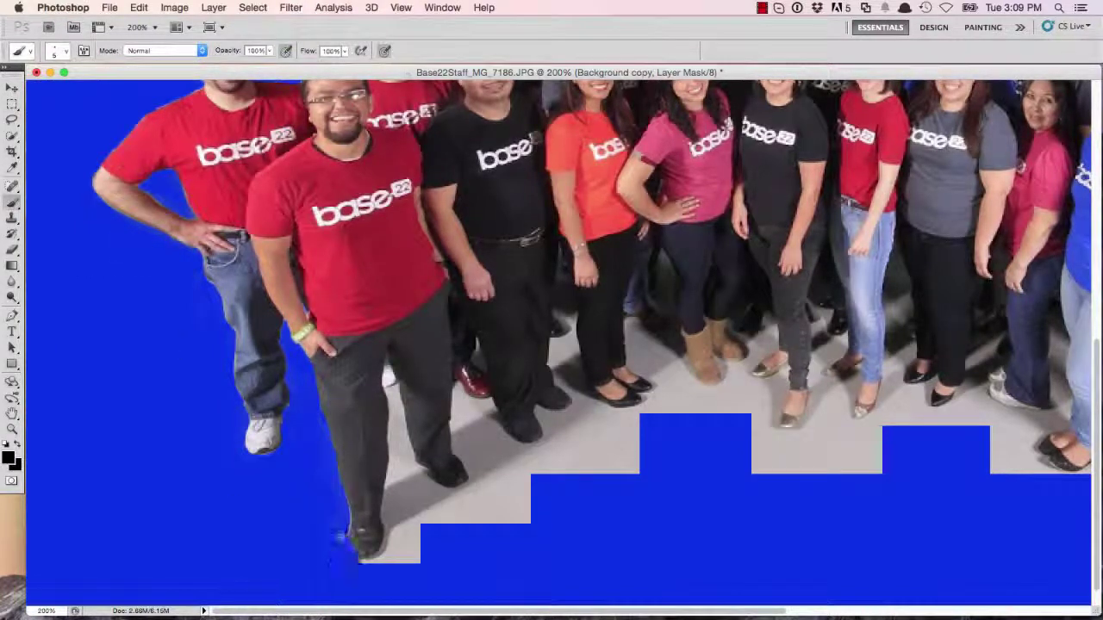
mouse_move(387, 388)
left_mouse_down()
mouse_move(431, 478)
mouse_move(484, 491)
left_mouse_up()
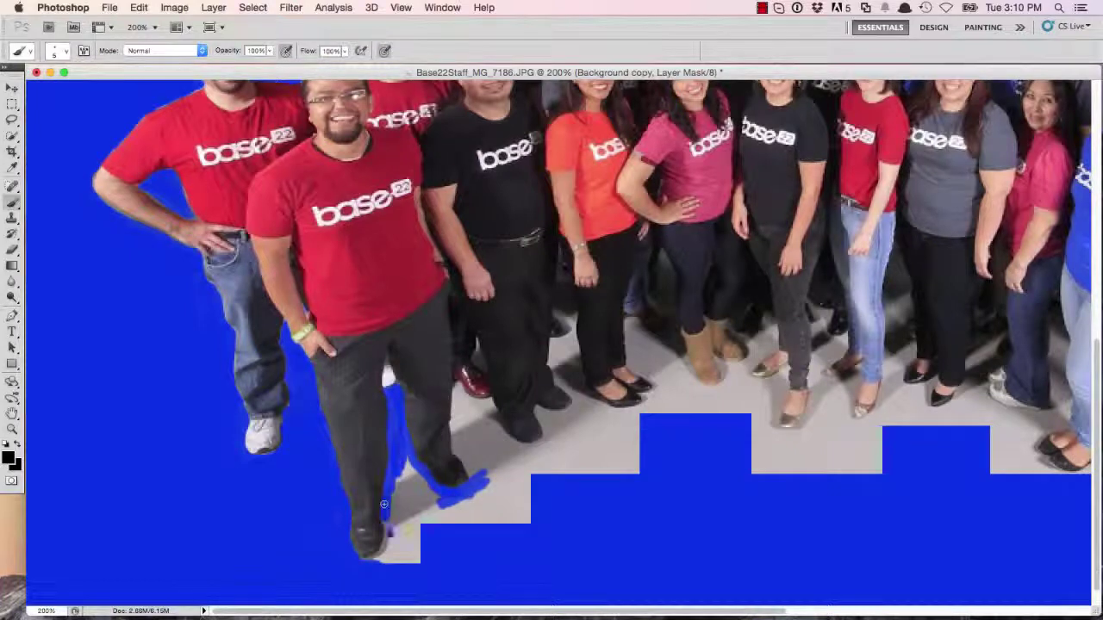
mouse_move(392, 426)
left_mouse_down()
mouse_move(409, 543)
mouse_move(422, 491)
left_mouse_up()
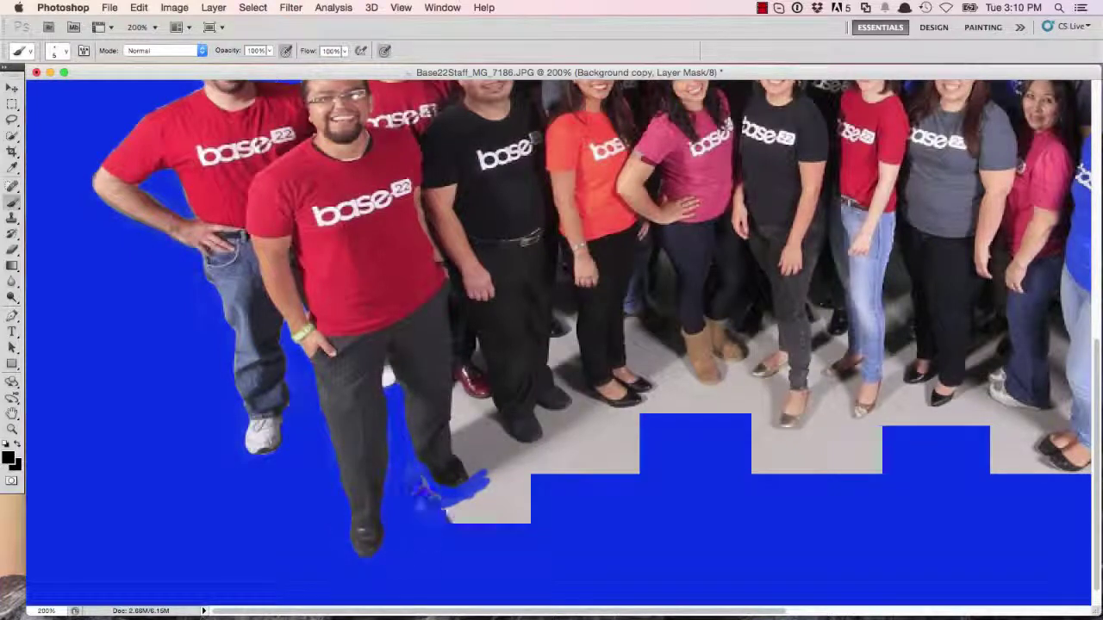
- Brush out the floor around the black-shirted man's shoes and the gap between him and the orange-shirted woman
left_click_drag(454, 409, 492, 395)
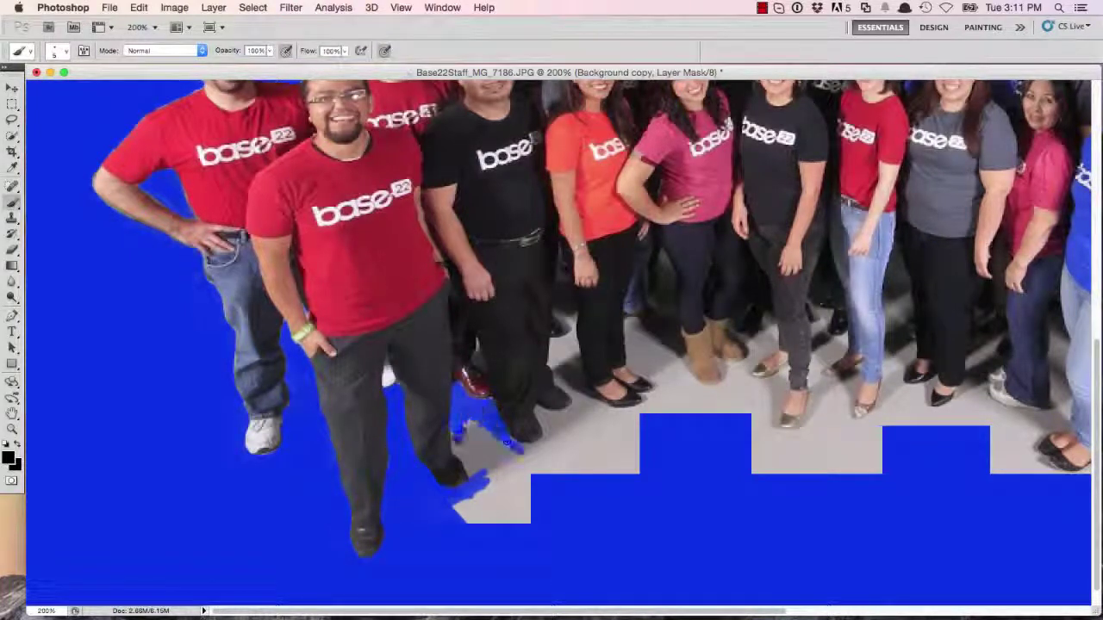
mouse_move(465, 431)
left_mouse_down()
mouse_move(483, 509)
mouse_move(534, 469)
left_mouse_up()
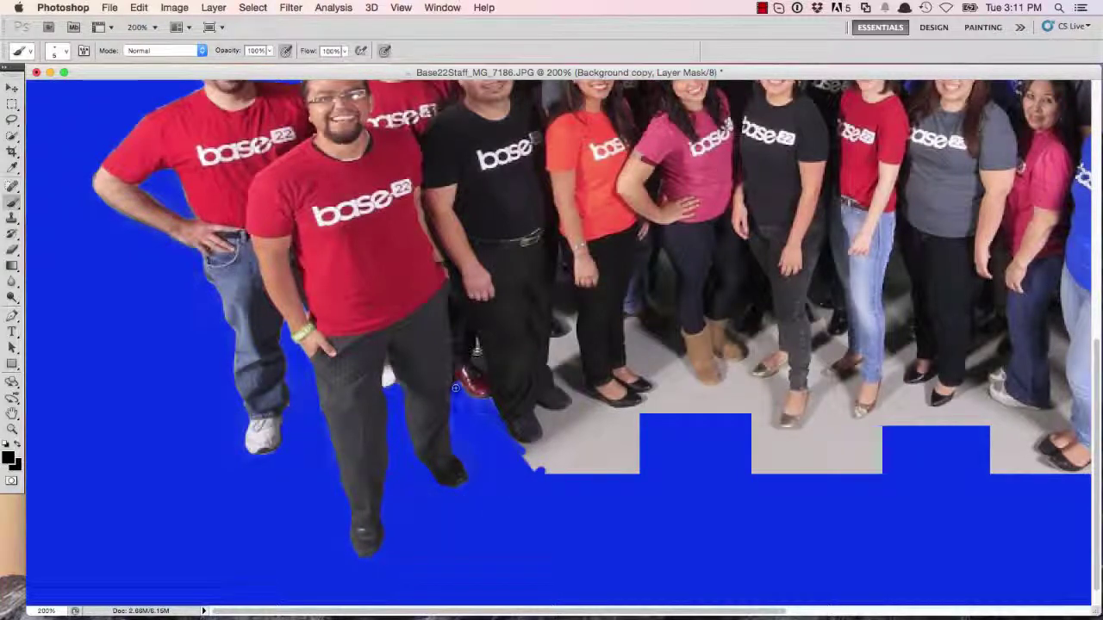
mouse_move(567, 280)
left_mouse_down()
mouse_move(570, 325)
mouse_move(550, 355)
left_mouse_up()
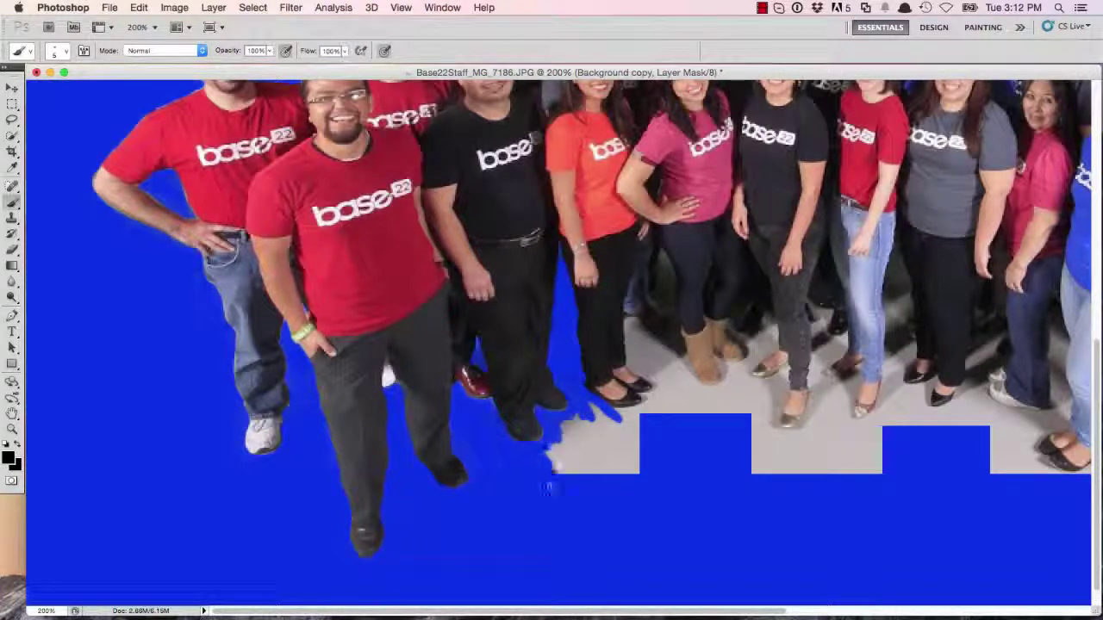
- Set the background colour to white, touch up the mask at the black-shirted man's shoe, and brush out the nearby floor in black
left_click(15, 465)
left_click(1022, 351)
left_click(8, 458)
left_click(1022, 350)
left_click_drag(517, 438, 534, 441)
left_click(7, 458)
left_click(1022, 351)
mouse_move(637, 450)
left_mouse_down()
mouse_move(594, 471)
mouse_move(544, 452)
left_mouse_up()
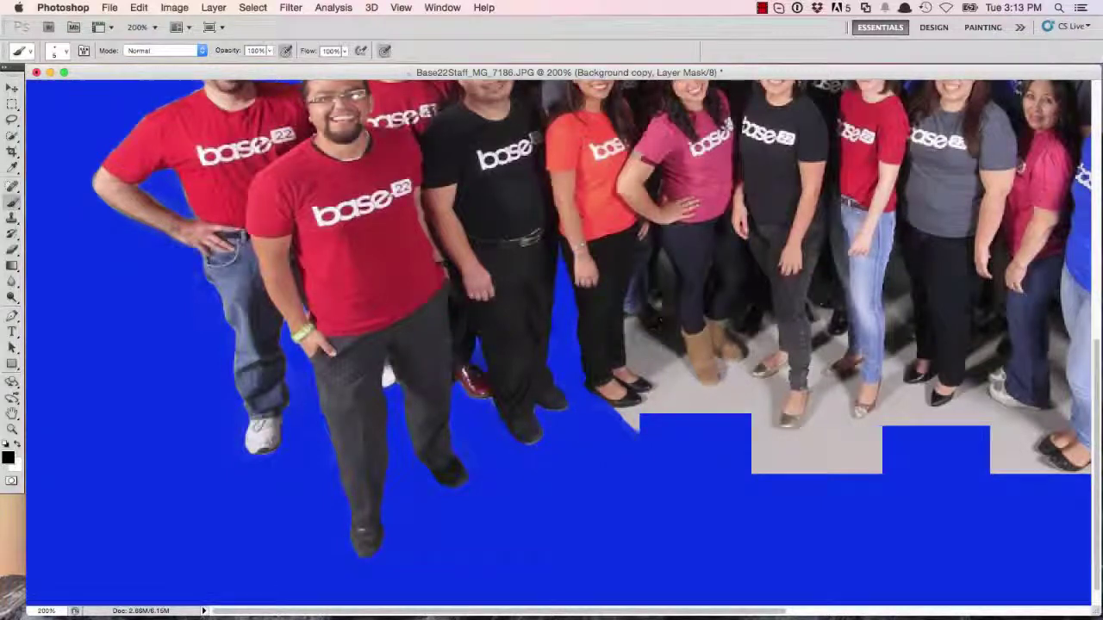
- Try to brush out the gap beside the tan boots in the front row, and undo the stroke
scroll(634, 336, "up", 4)
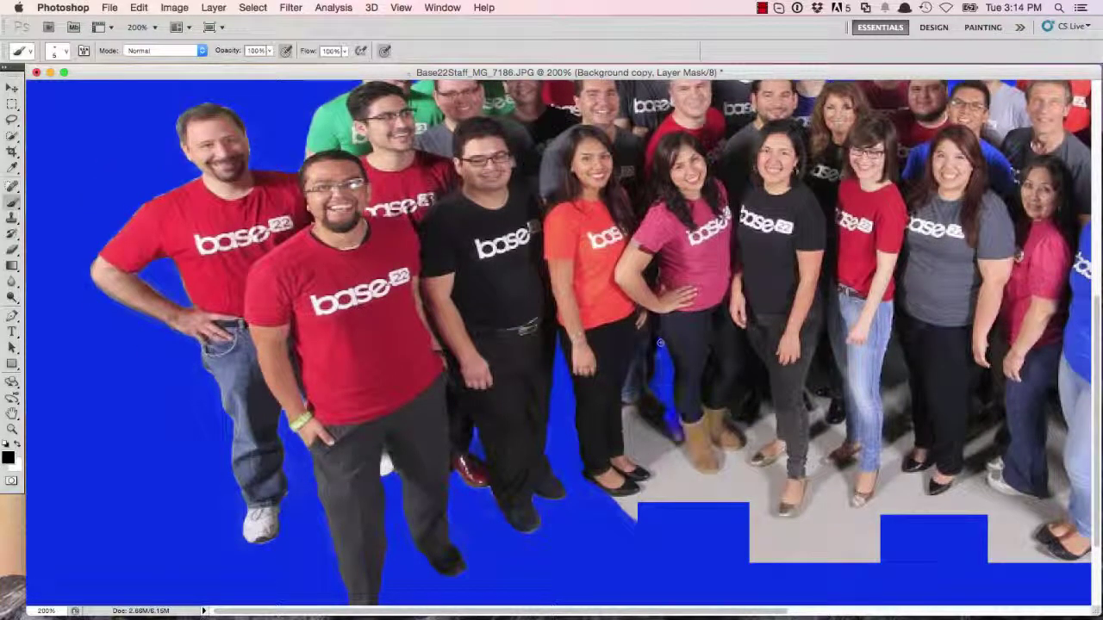
left_click_drag(660, 342, 670, 461)
key("super+z")
- Show the Layers panel and shrink the document window around the whole photo, undoing a stray brush stroke across the group
key("super+minus")
key("super+minus")
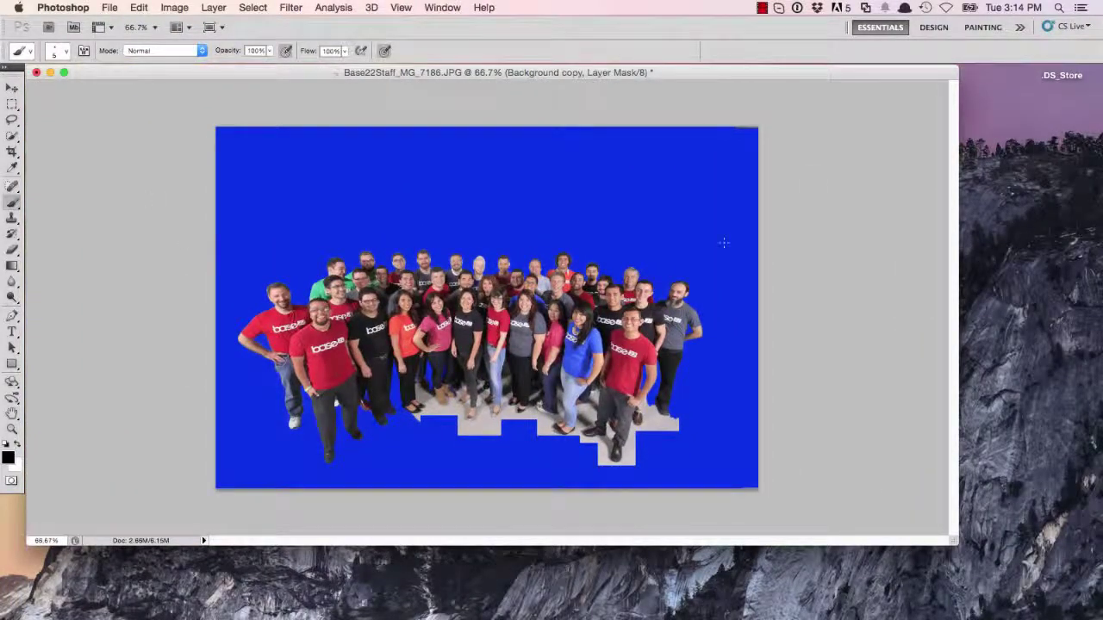
left_click(442, 7)
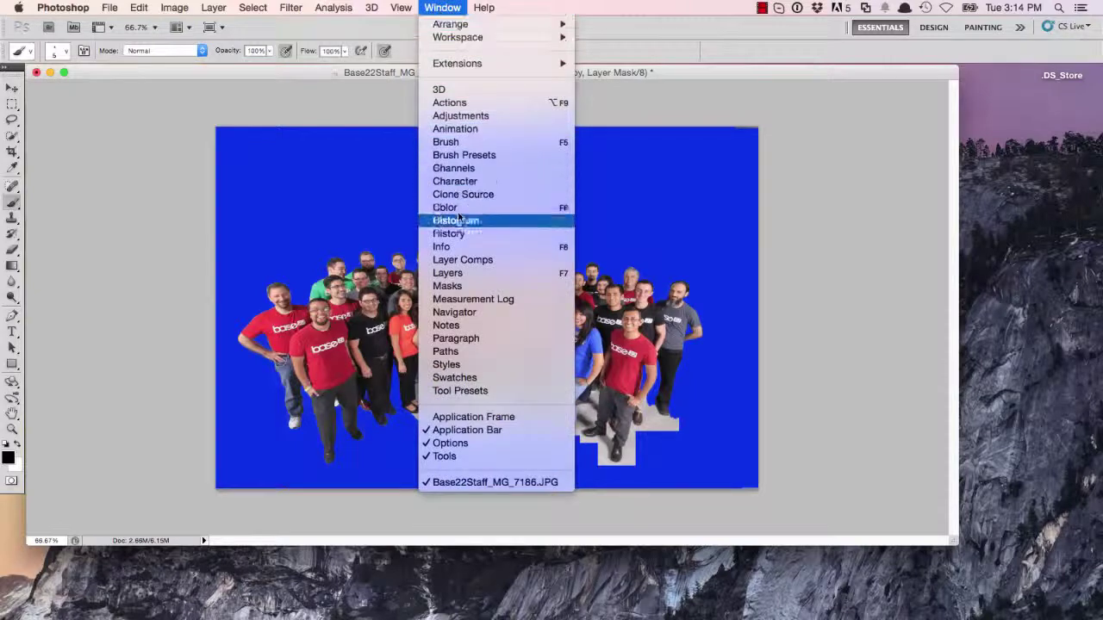
left_click(465, 272)
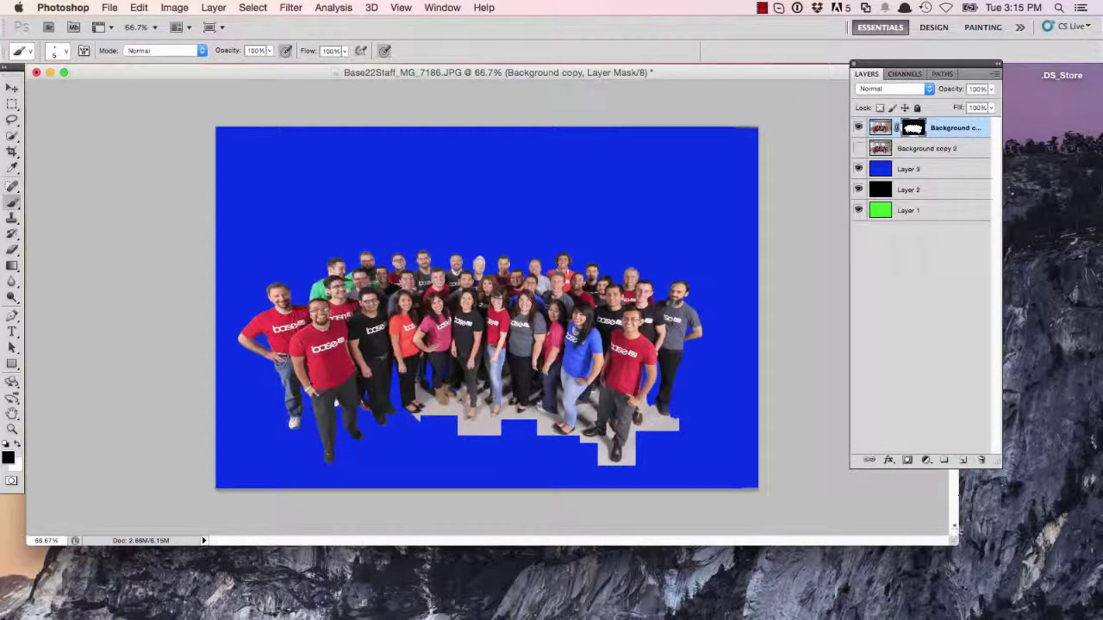
left_click_drag(956, 529, 773, 507)
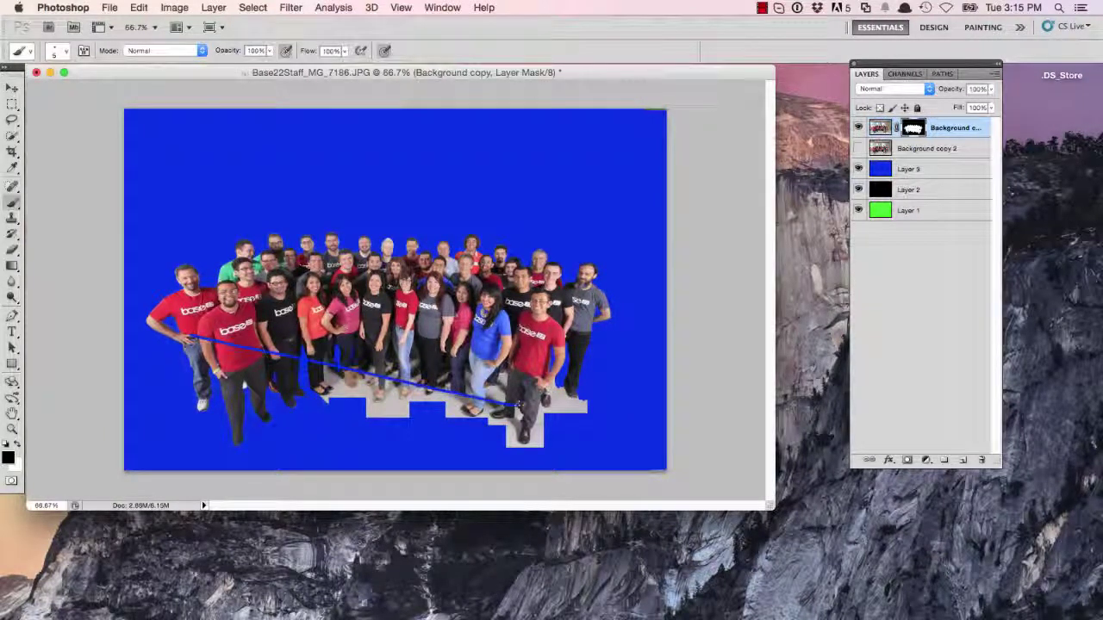
key("super+z")
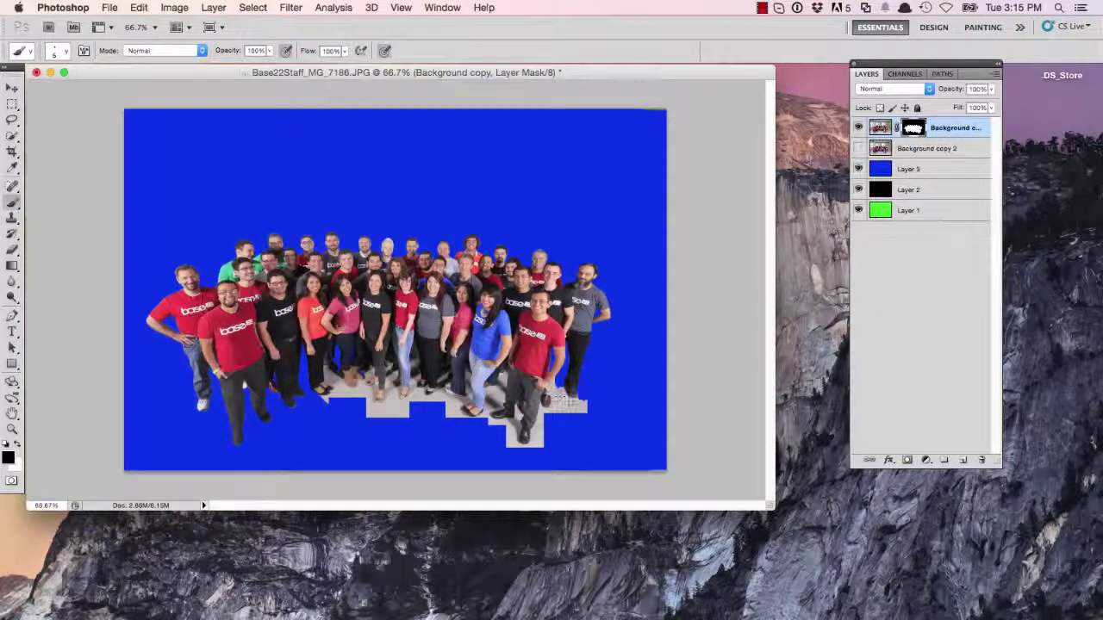
- Select the Background copy 2 layer and switch its visibility on and off to compare the original with the cutout, leaving it shown
left_click(970, 151)
left_click(858, 149)
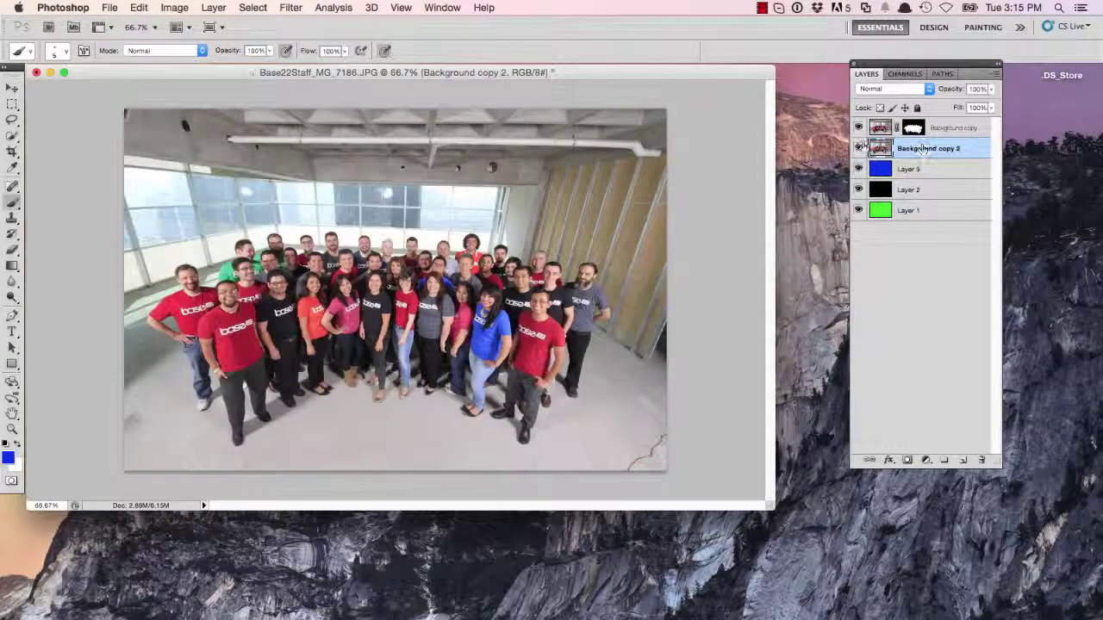
left_click(858, 148)
left_click(858, 148)
left_click(858, 148)
left_click(858, 148)
left_click(858, 148)
left_click(858, 148)
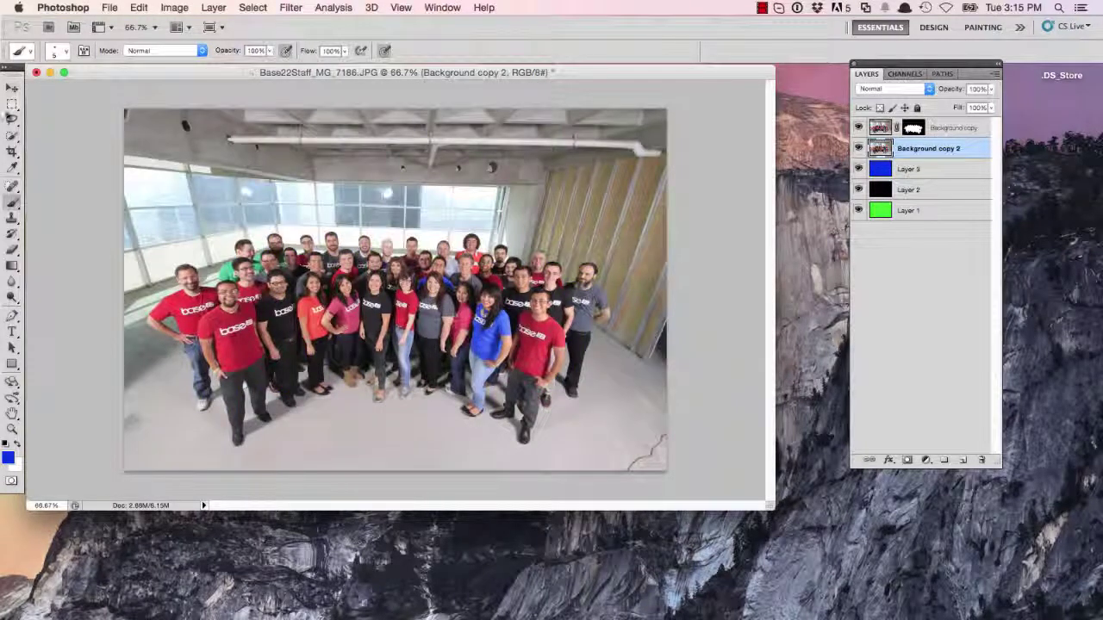
- Duplicate Background copy 2, hide the original, and delete the copy's full-width upper part down to the front row's chests
left_click(12, 104)
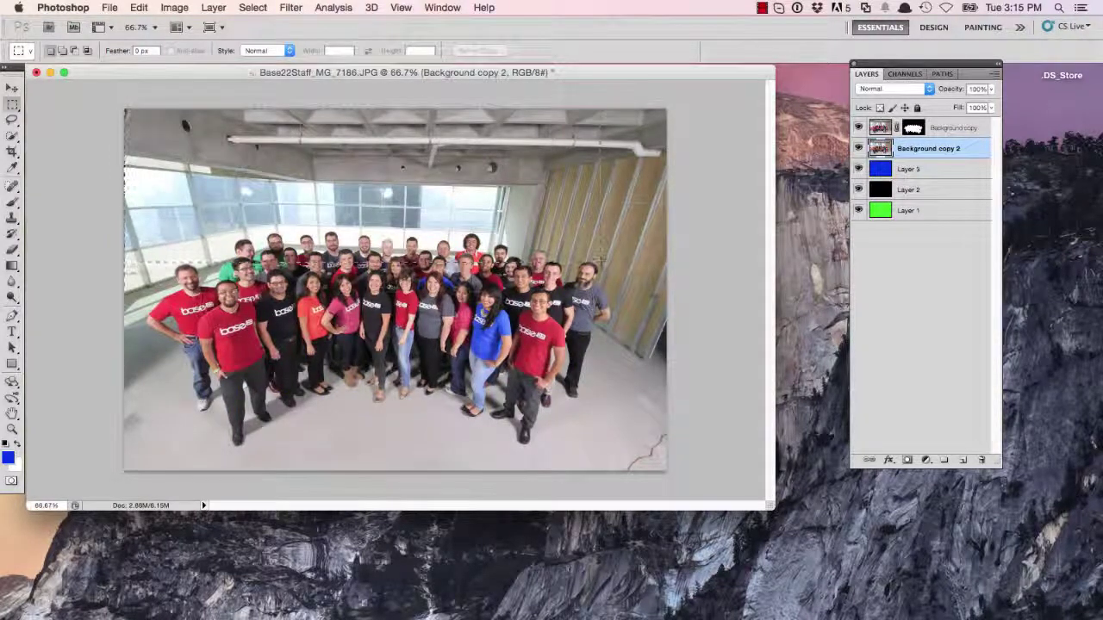
left_click_drag(601, 257, 668, 320)
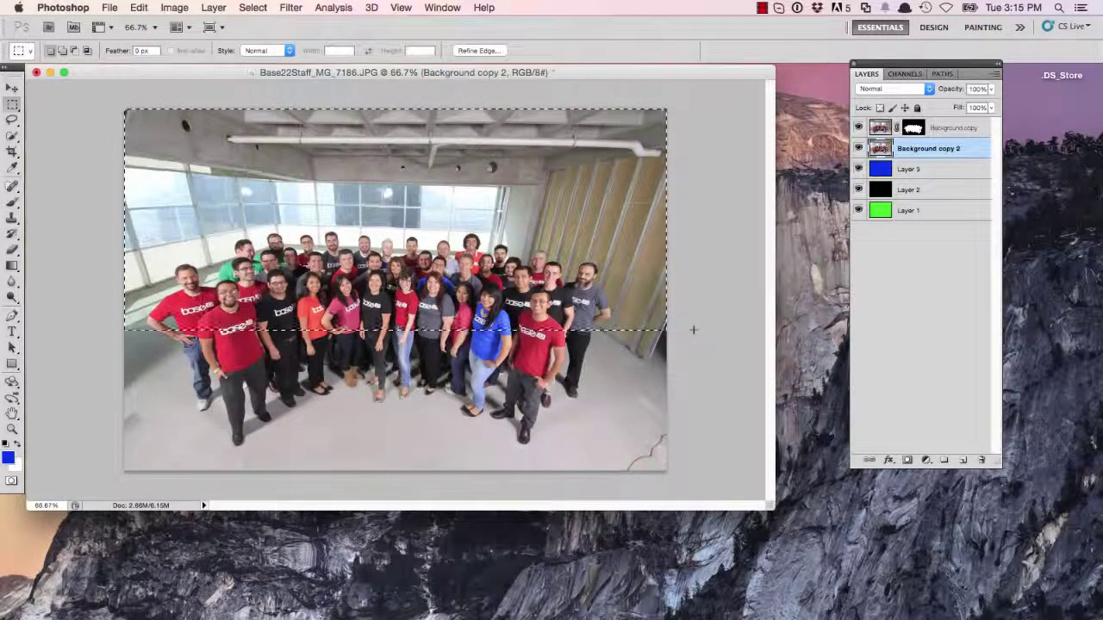
right_click(932, 146)
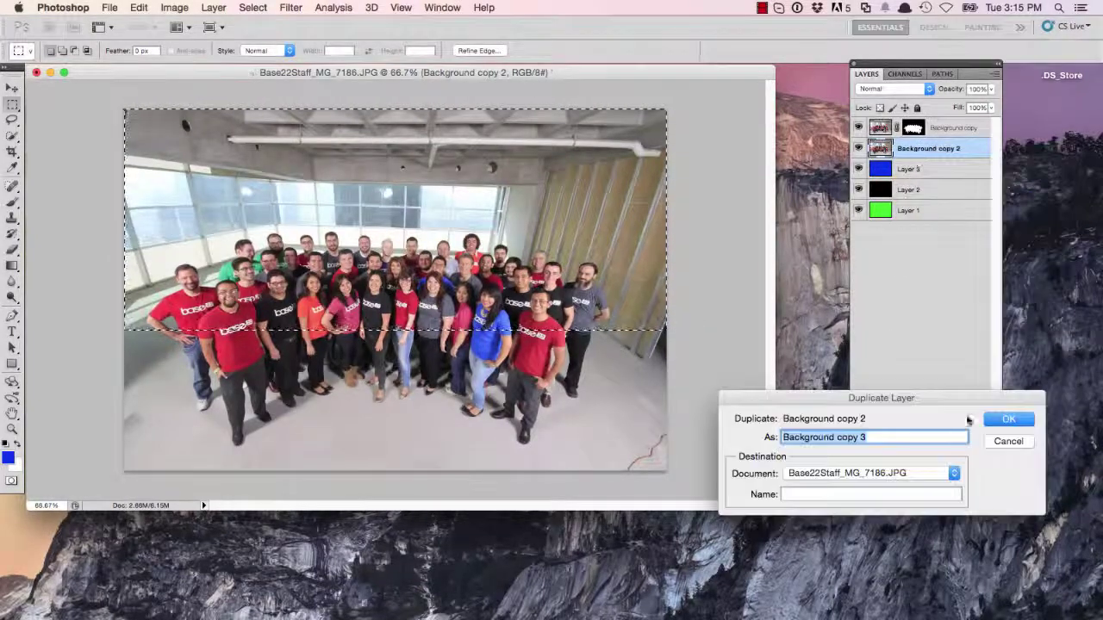
key("Return")
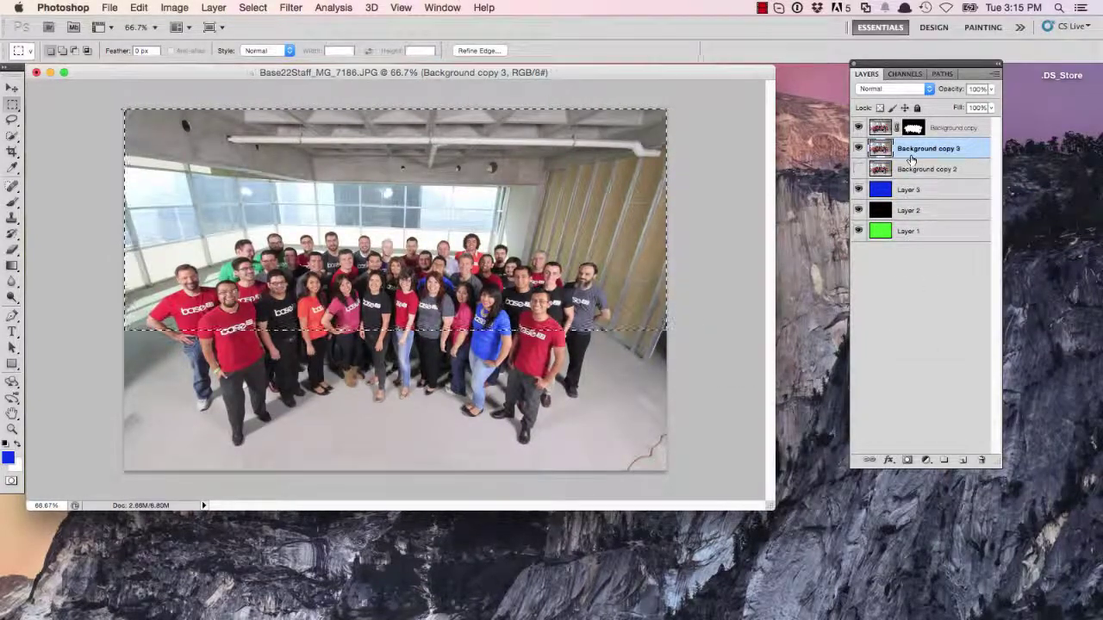
key("Delete")
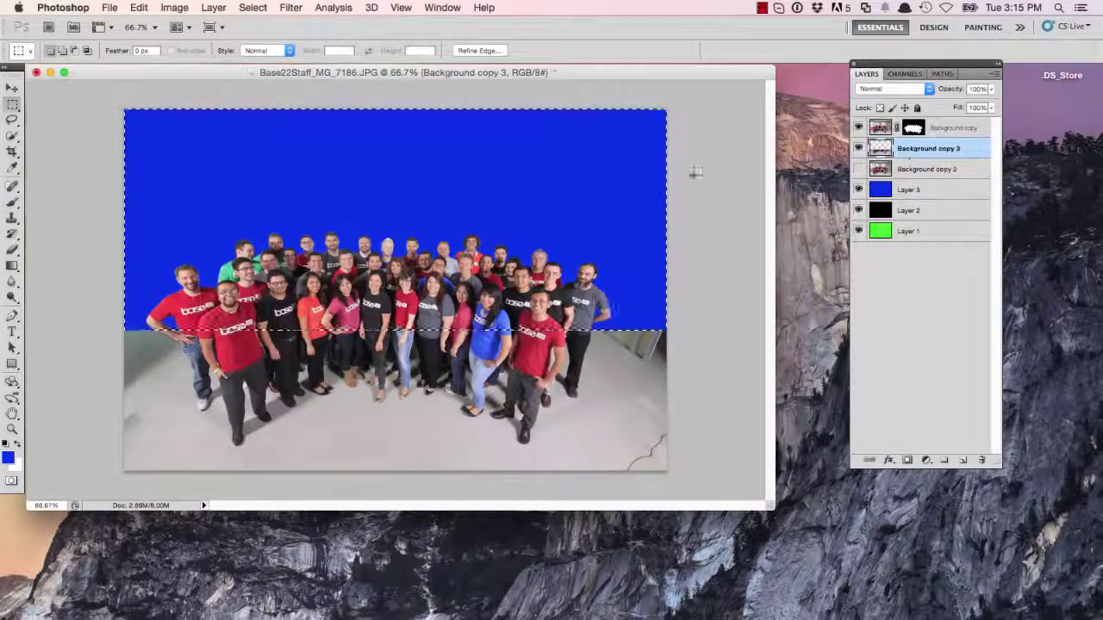
key("super+d")
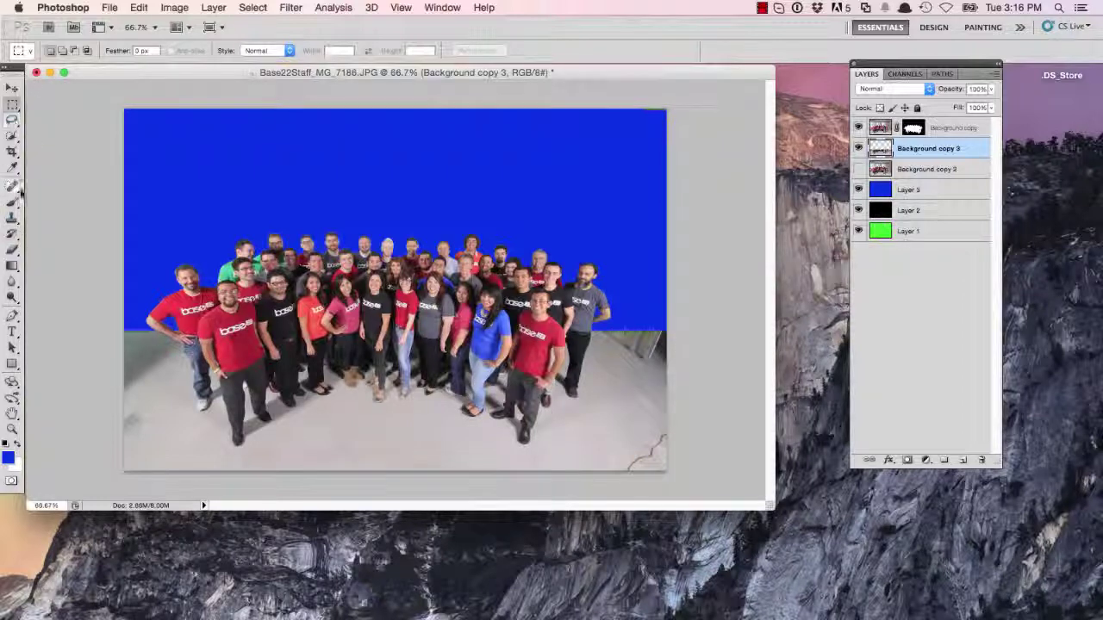
- Set the Gradient tool to black-to-transparent and try a gradient on the Background copy layer's mask, undoing that gradient
left_click(12, 266)
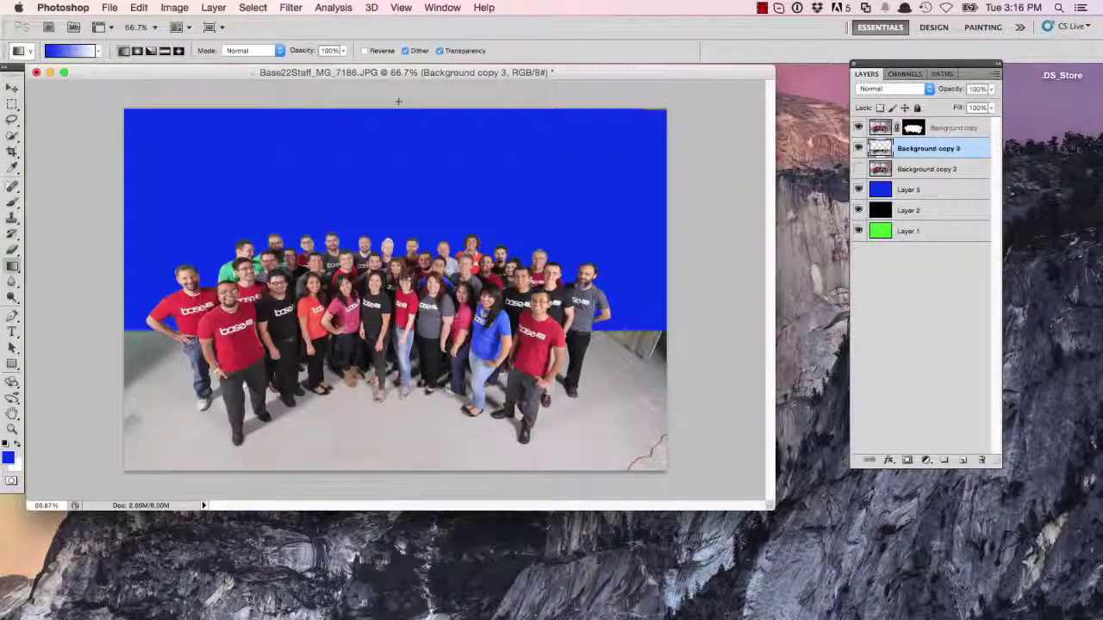
left_click(913, 128)
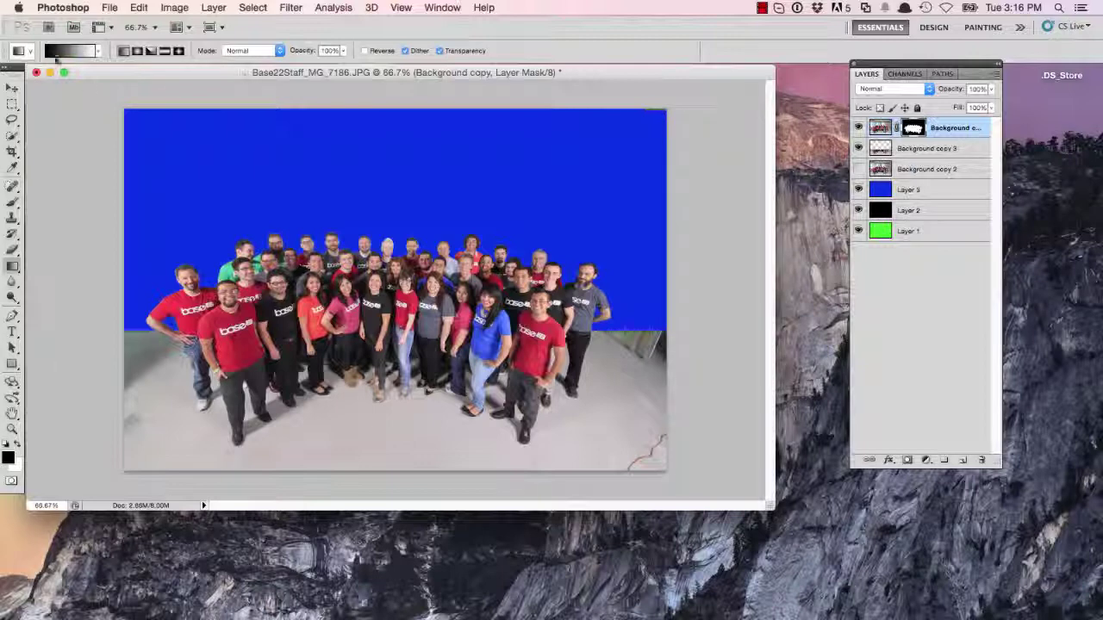
left_click(96, 53)
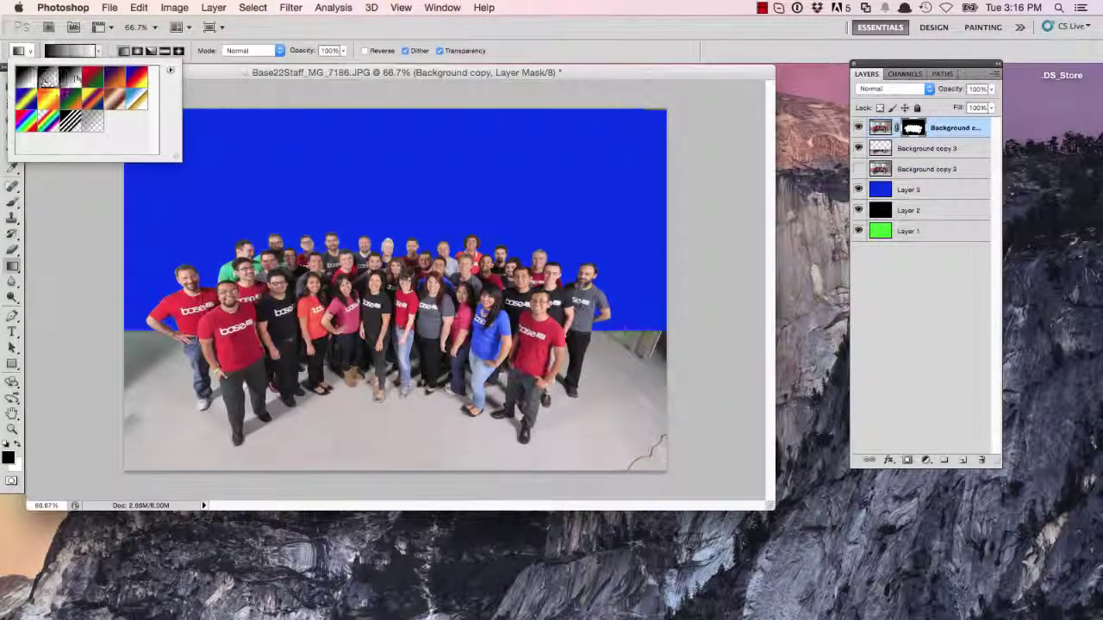
left_click(74, 238)
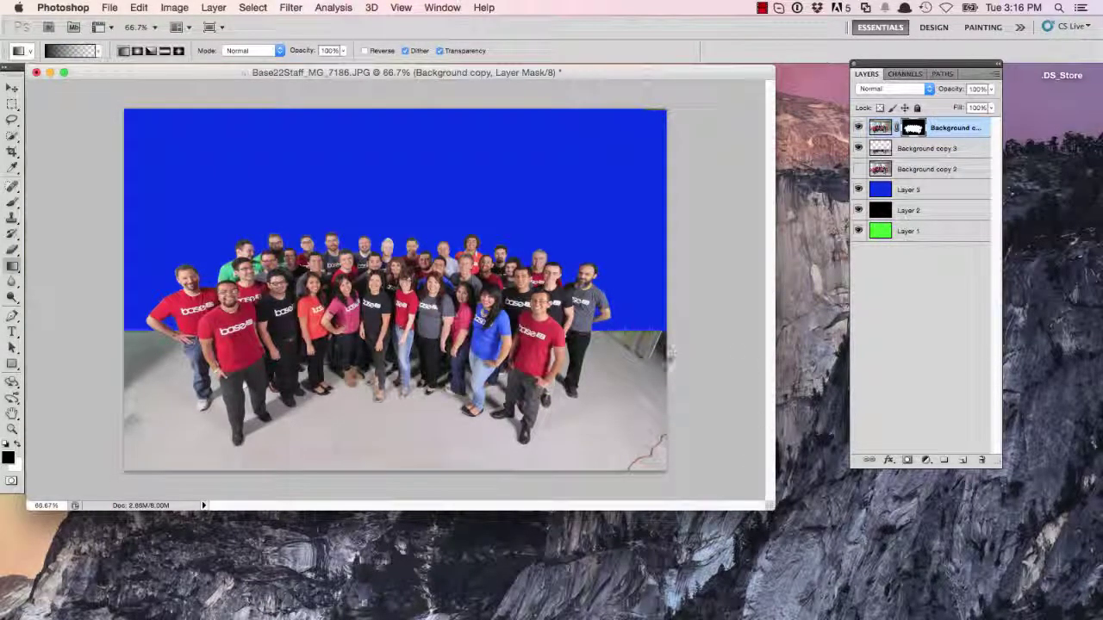
left_click_drag(663, 360, 737, 315)
key("super+z")
- Add a Reveal All layer mask to the Background copy 3 floor layer
left_click(909, 151)
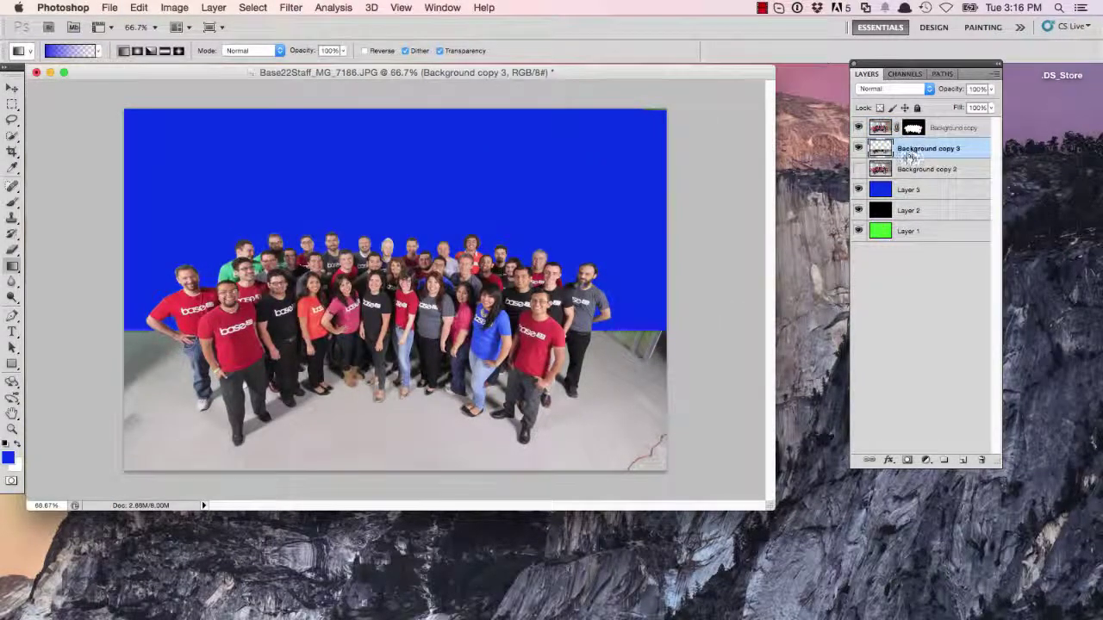
right_click(911, 151)
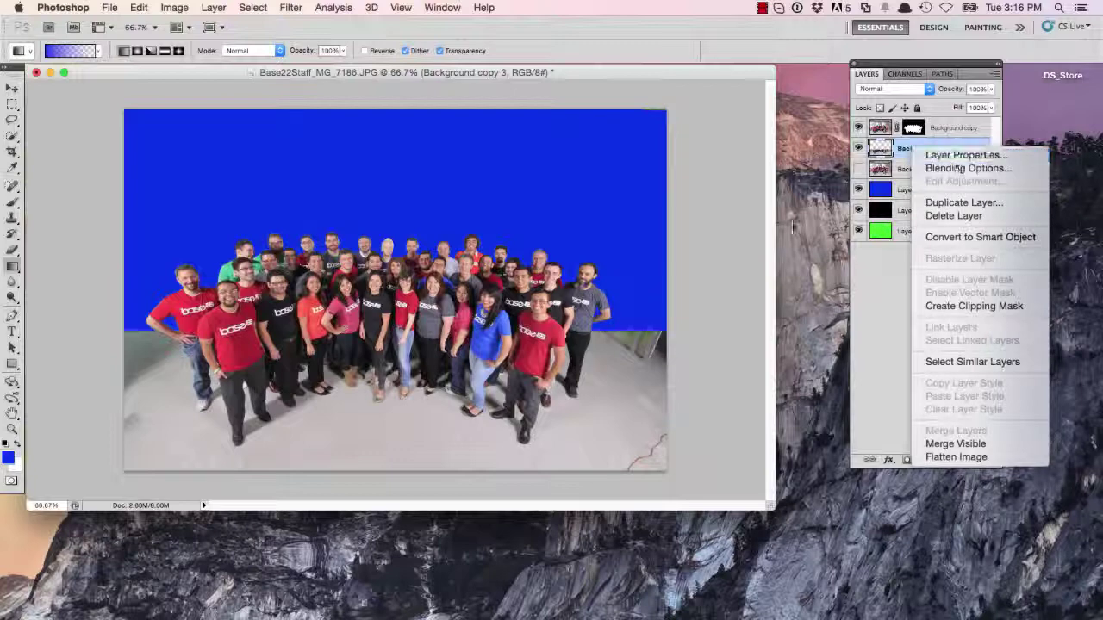
left_click(859, 321)
left_click(214, 7)
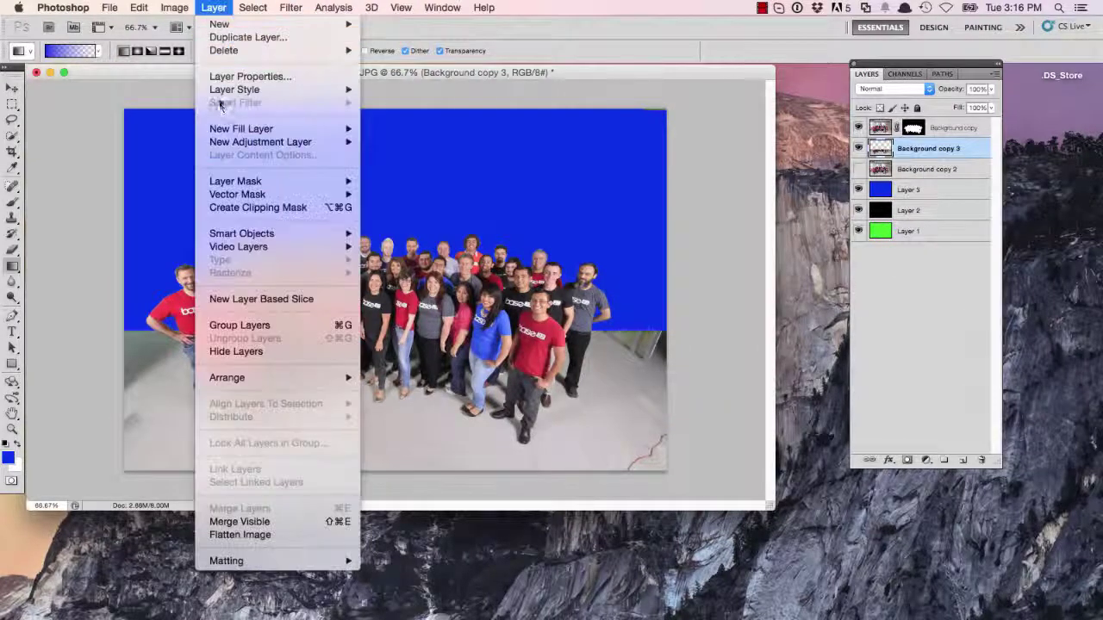
mouse_move(284, 181)
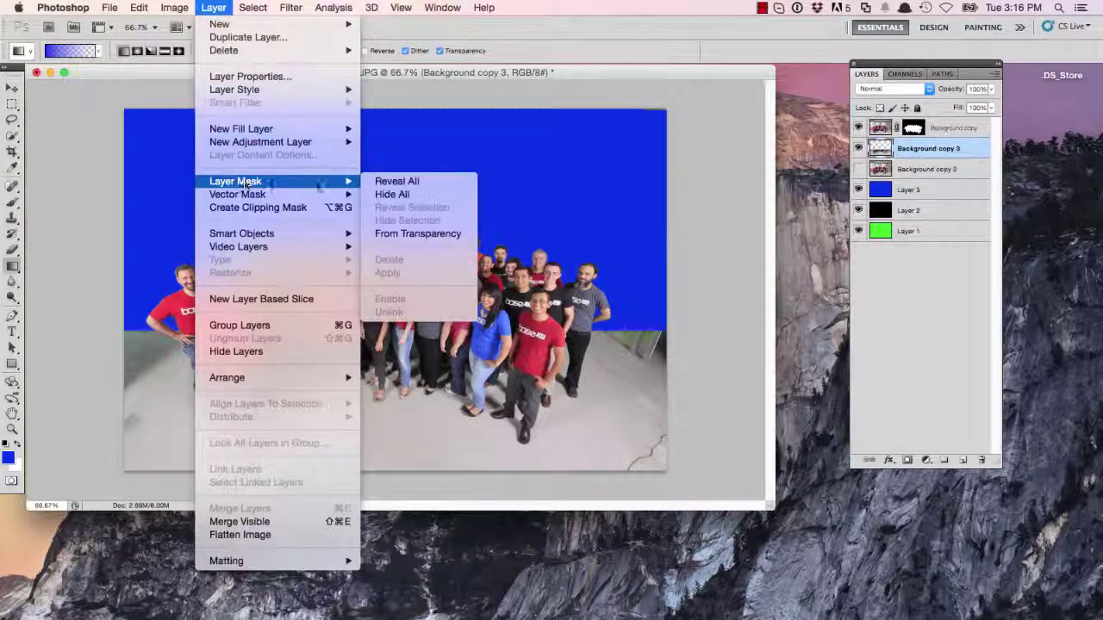
left_click(383, 183)
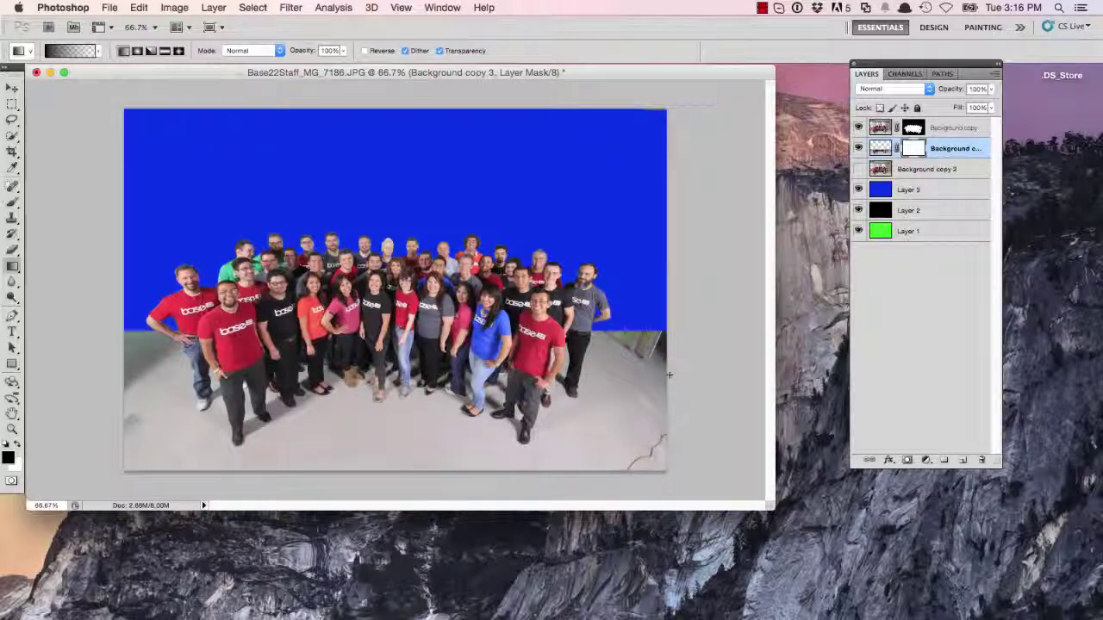
- Fade out the floor's right edge with a short gradient on the Background copy 3 mask, undoing the wider trial and the extra one
left_click_drag(674, 373, 441, 374)
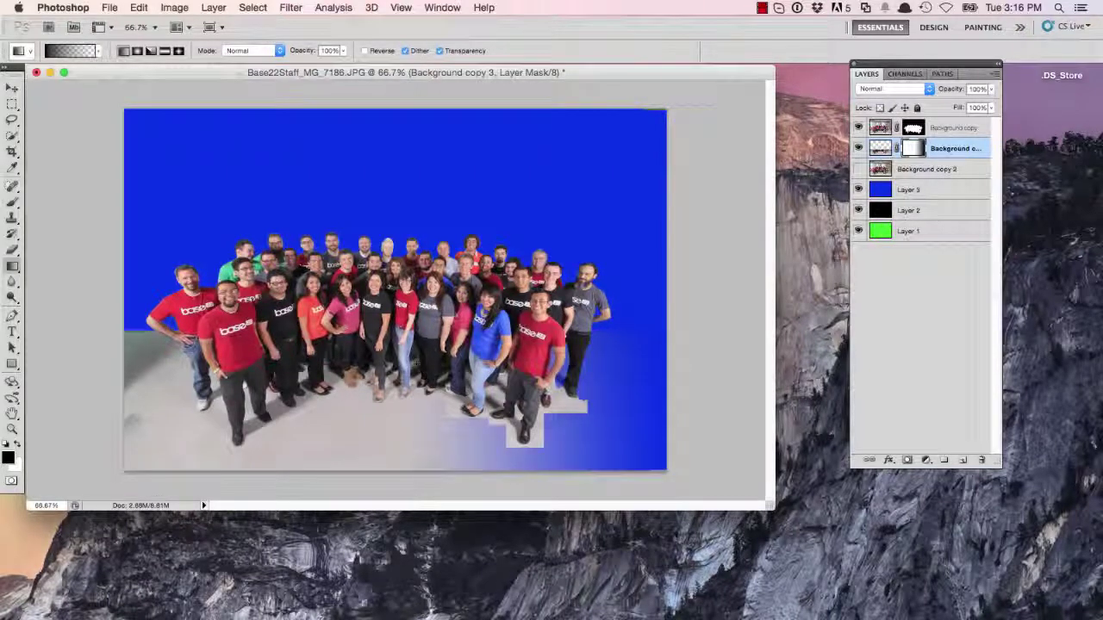
key("super+z")
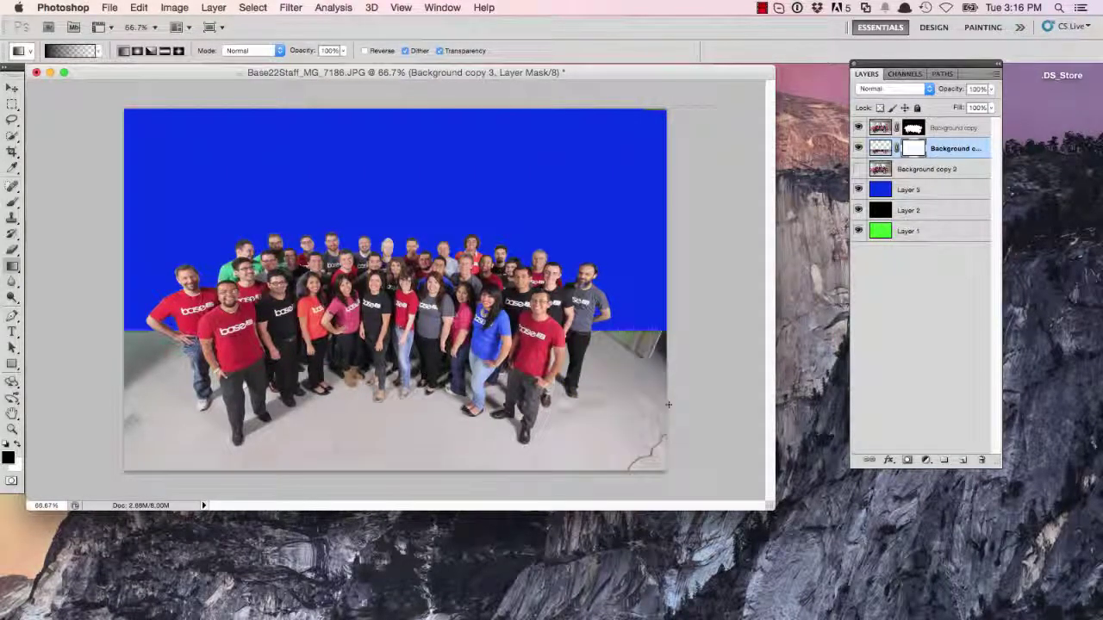
left_click_drag(668, 404, 556, 405)
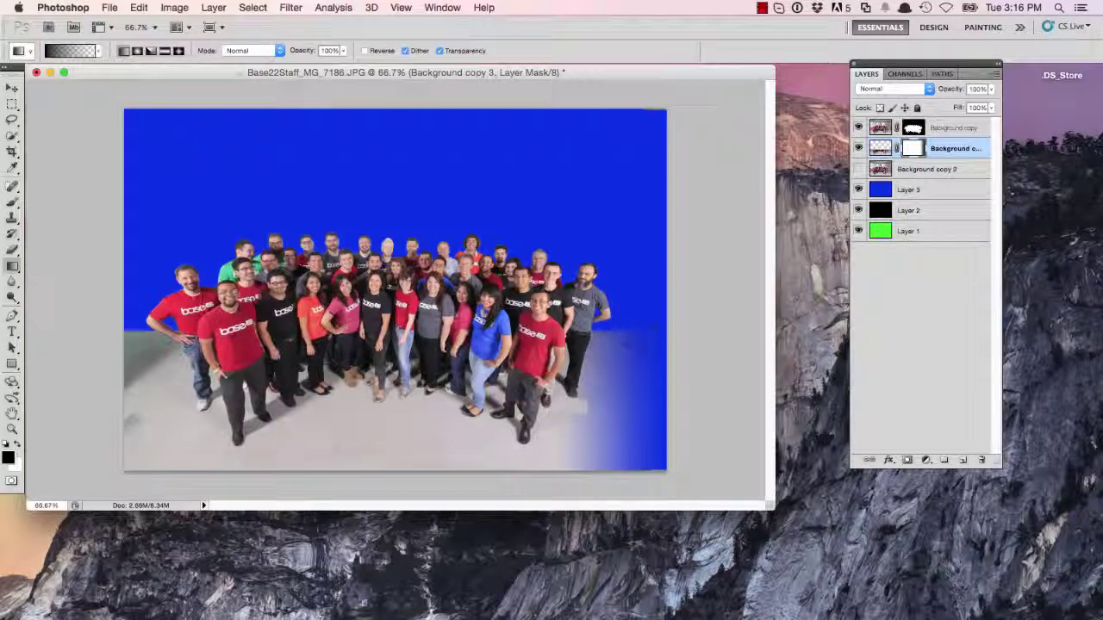
left_click_drag(673, 334, 599, 334)
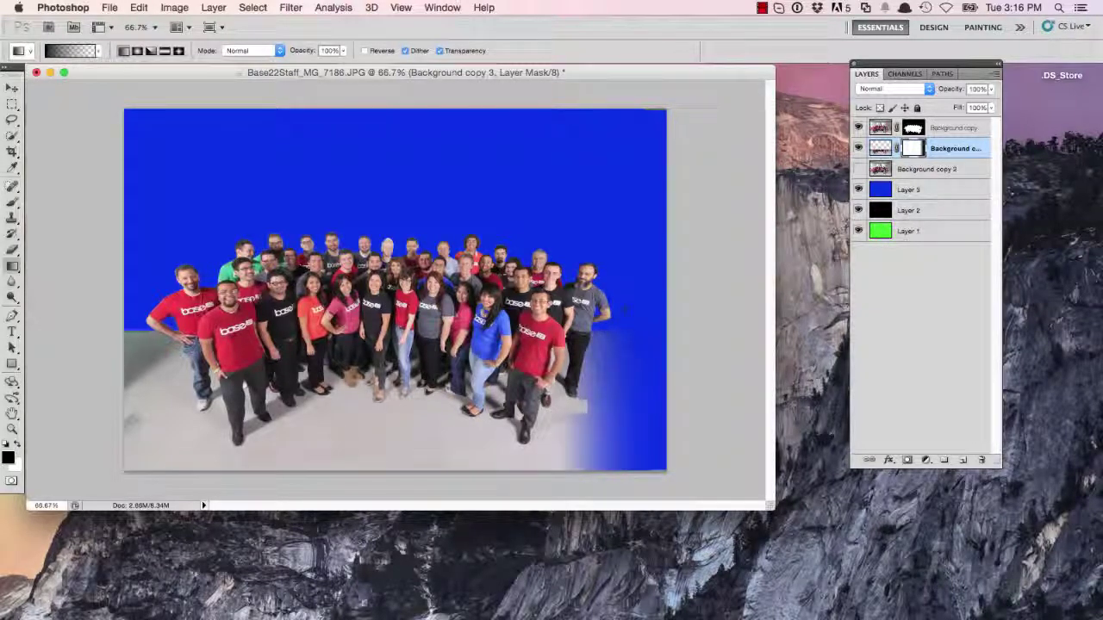
key("super+z")
- Fade the floor's back, left and front edges into the blue with gradients on the Background copy 3 mask
left_click_drag(619, 330, 619, 369)
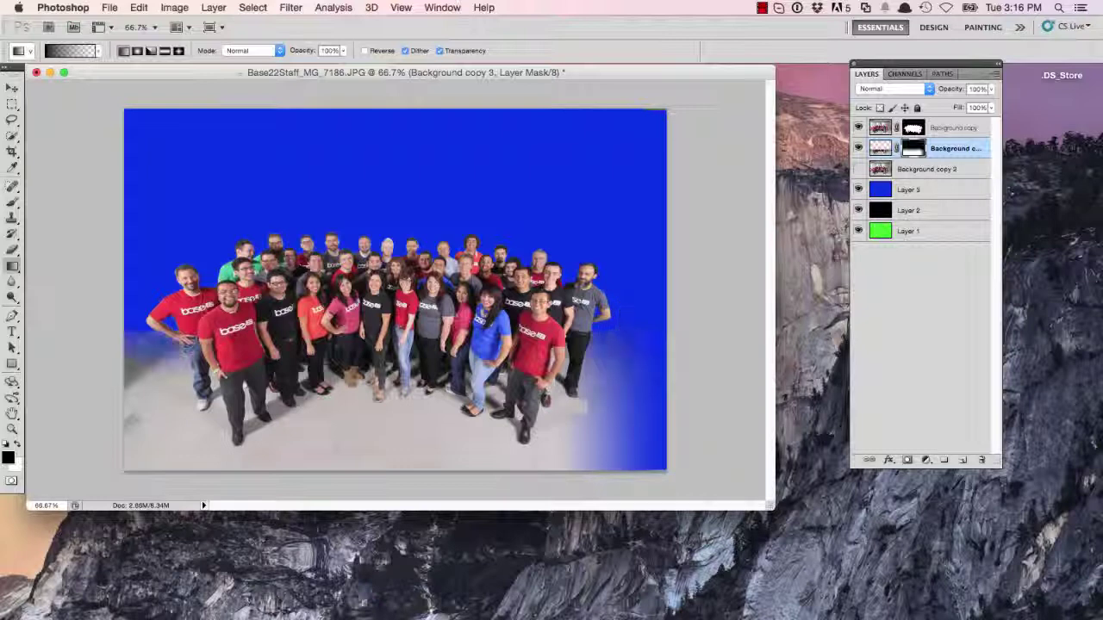
left_click_drag(629, 305, 630, 357)
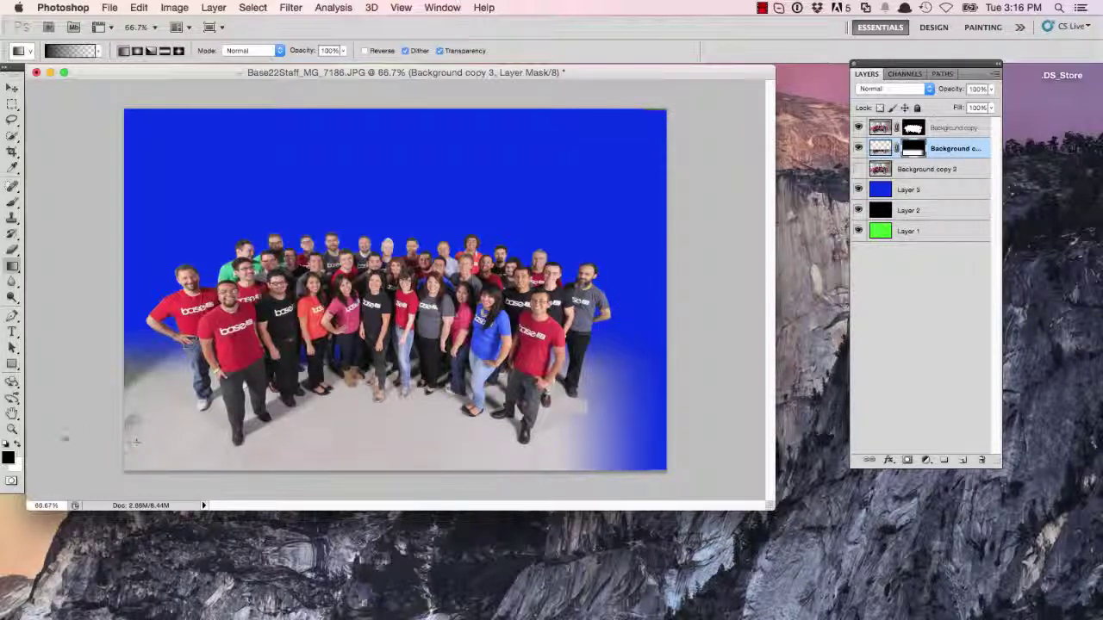
left_click_drag(89, 475, 184, 389)
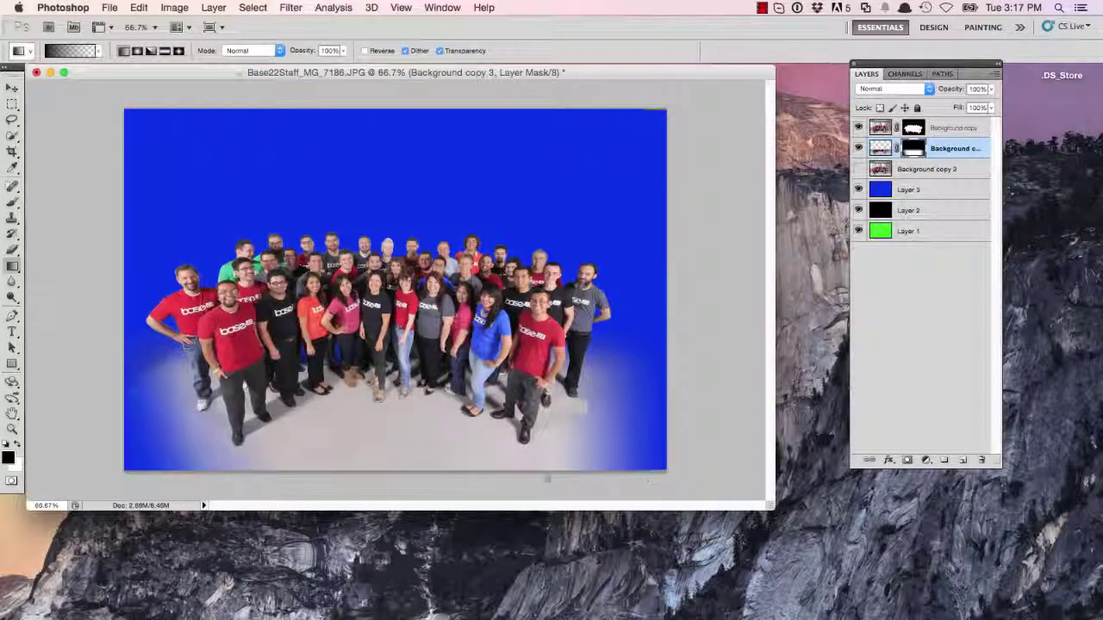
left_click_drag(369, 458, 371, 385)
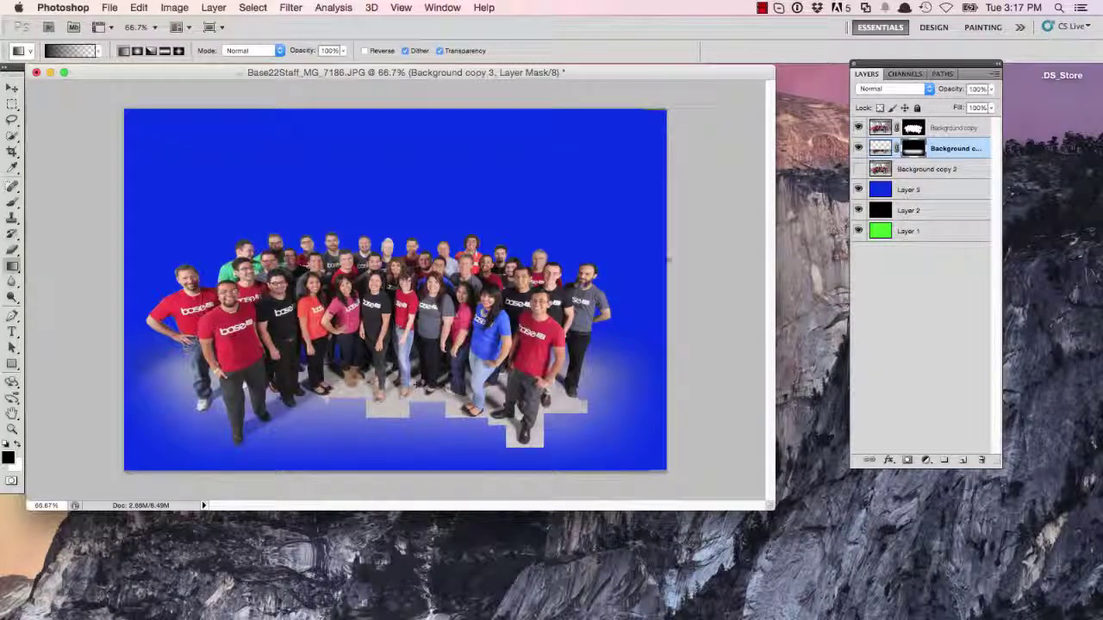
- On the Background copy mask, paint out the leftover floor around the shoes of the front man in red and the people beside him
left_click(928, 128)
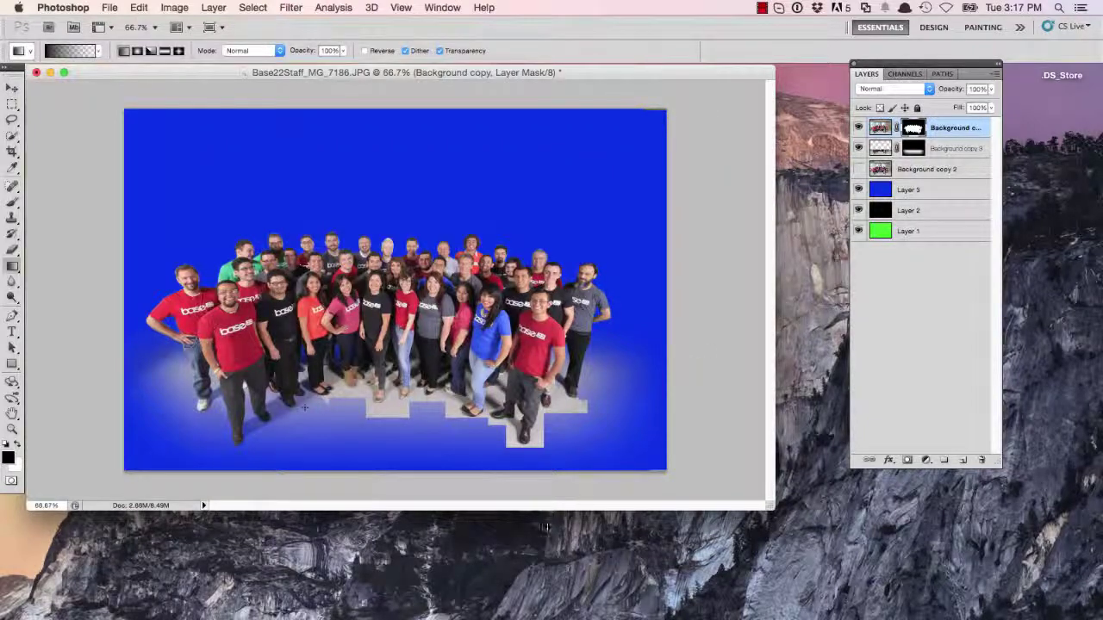
key("super+equal")
key("super+equal")
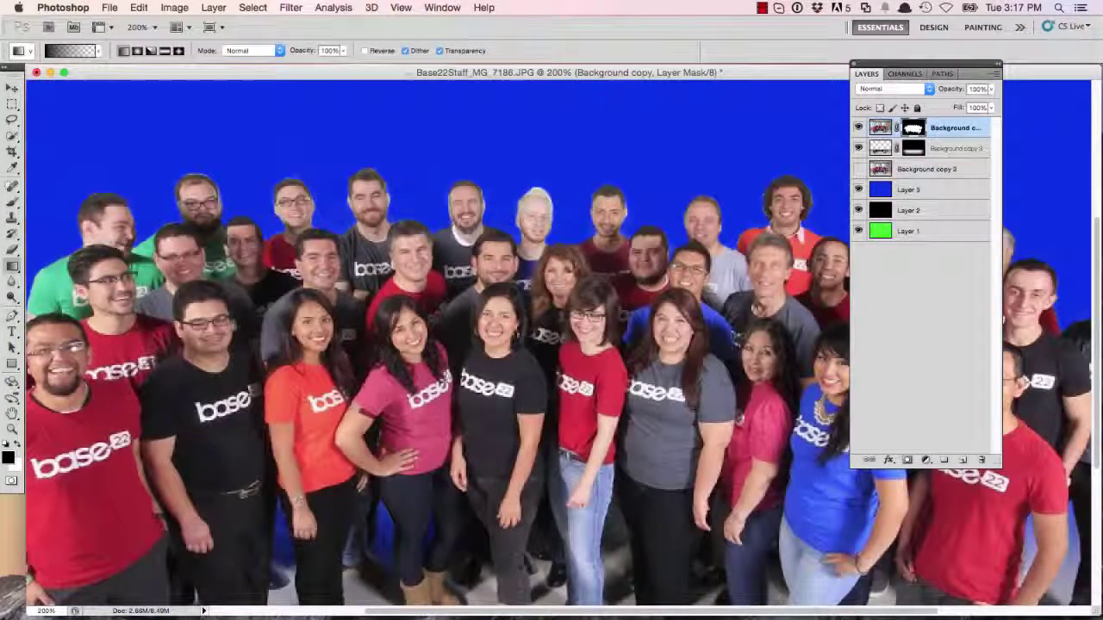
key("space")
left_click_drag(705, 534, 423, 252)
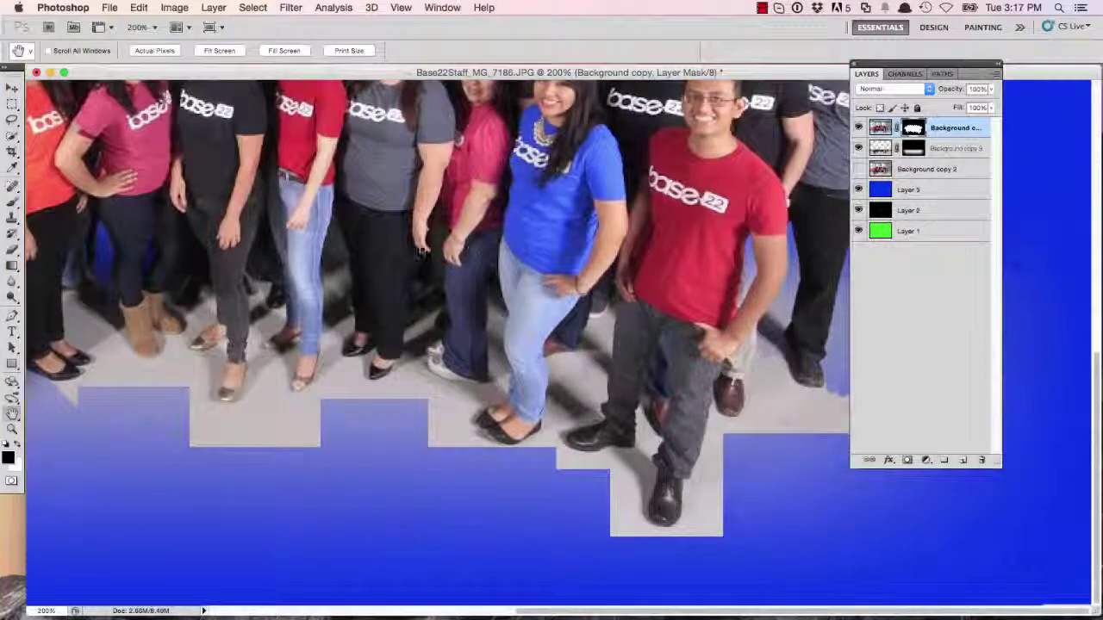
mouse_move(627, 496)
left_mouse_down()
mouse_move(620, 535)
mouse_move(610, 536)
mouse_move(617, 513)
mouse_move(627, 530)
mouse_move(637, 518)
mouse_move(651, 530)
mouse_move(630, 506)
mouse_move(610, 506)
mouse_move(611, 494)
mouse_move(639, 512)
mouse_move(652, 466)
mouse_move(645, 475)
mouse_move(644, 456)
mouse_move(635, 478)
mouse_move(652, 438)
left_mouse_up()
left_click_drag(641, 399, 645, 412)
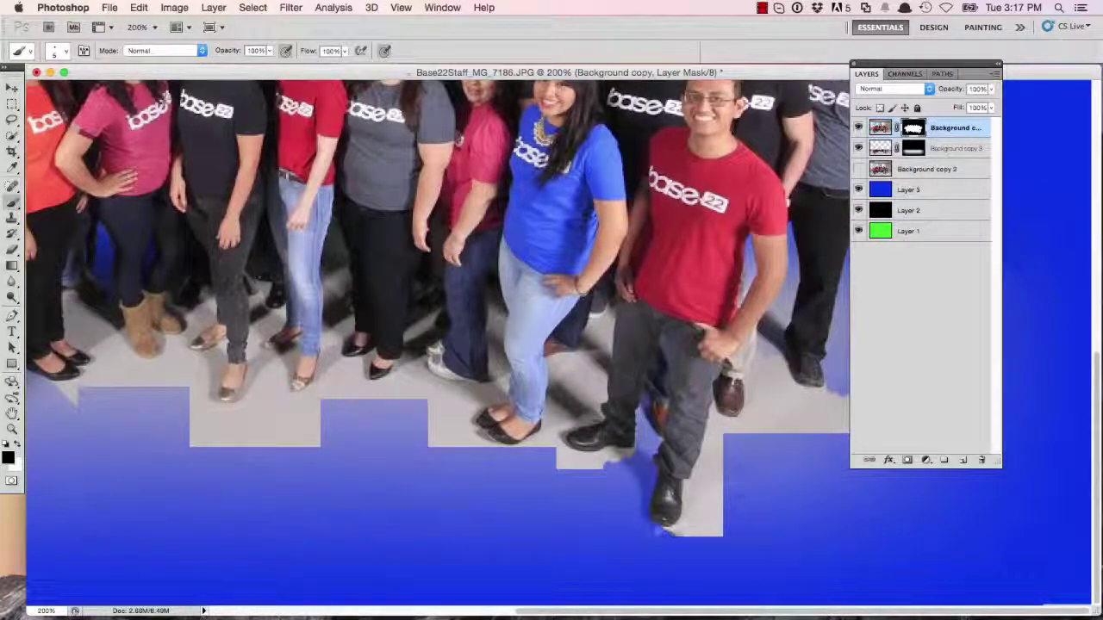
mouse_move(663, 532)
left_mouse_down()
mouse_move(705, 518)
mouse_move(720, 527)
mouse_move(739, 507)
mouse_move(706, 491)
mouse_move(686, 509)
mouse_move(724, 422)
mouse_move(750, 396)
mouse_move(775, 405)
left_mouse_up()
mouse_move(779, 366)
left_mouse_down()
mouse_move(796, 418)
mouse_move(831, 413)
left_mouse_up()
left_click_drag(819, 387, 818, 415)
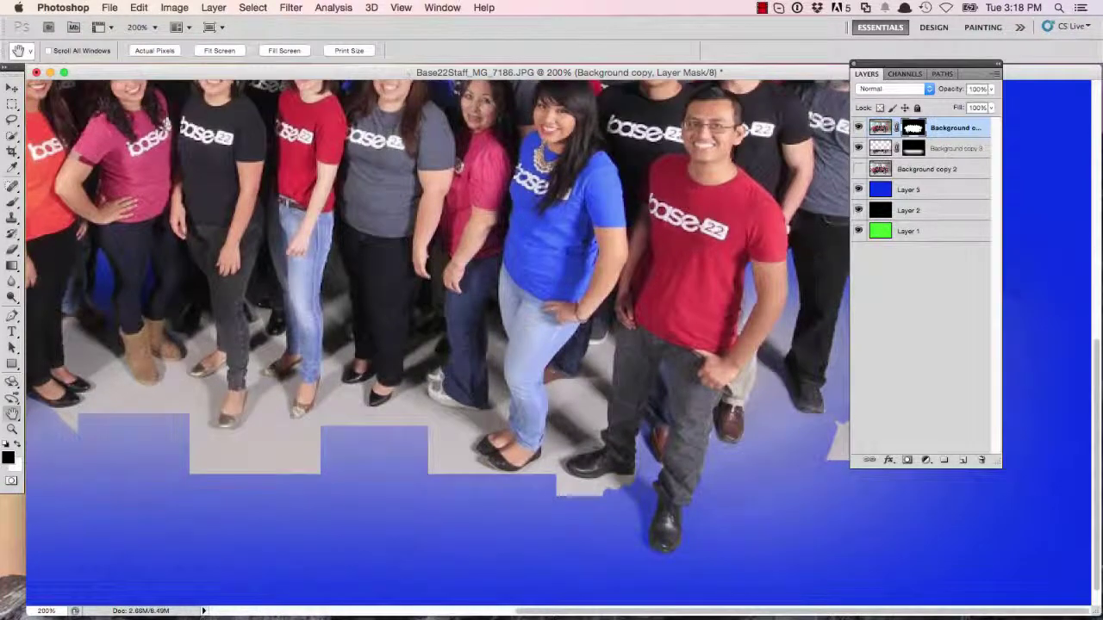
- Move the Layers panel clear of the photo and paint out the remaining blocky floor patches below the front row's feet
left_click_drag(922, 64, 1060, 64)
left_click_drag(848, 422, 840, 452)
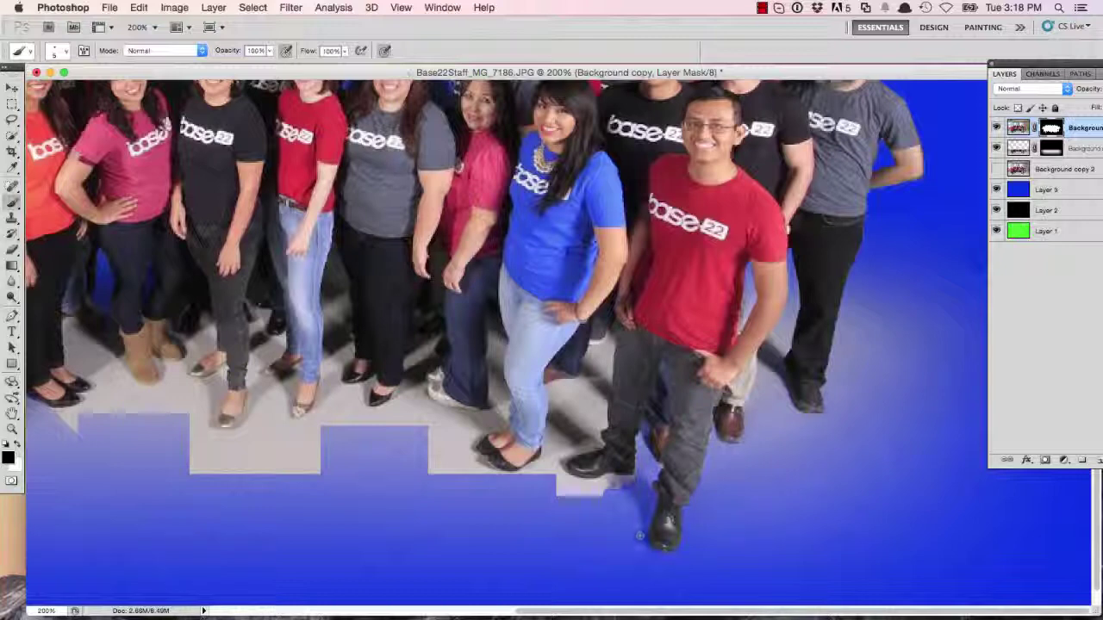
mouse_move(620, 482)
left_mouse_down()
mouse_move(569, 486)
mouse_move(556, 448)
mouse_move(596, 375)
mouse_move(538, 464)
mouse_move(455, 446)
mouse_move(407, 394)
mouse_move(493, 387)
mouse_move(444, 422)
mouse_move(461, 435)
left_mouse_up()
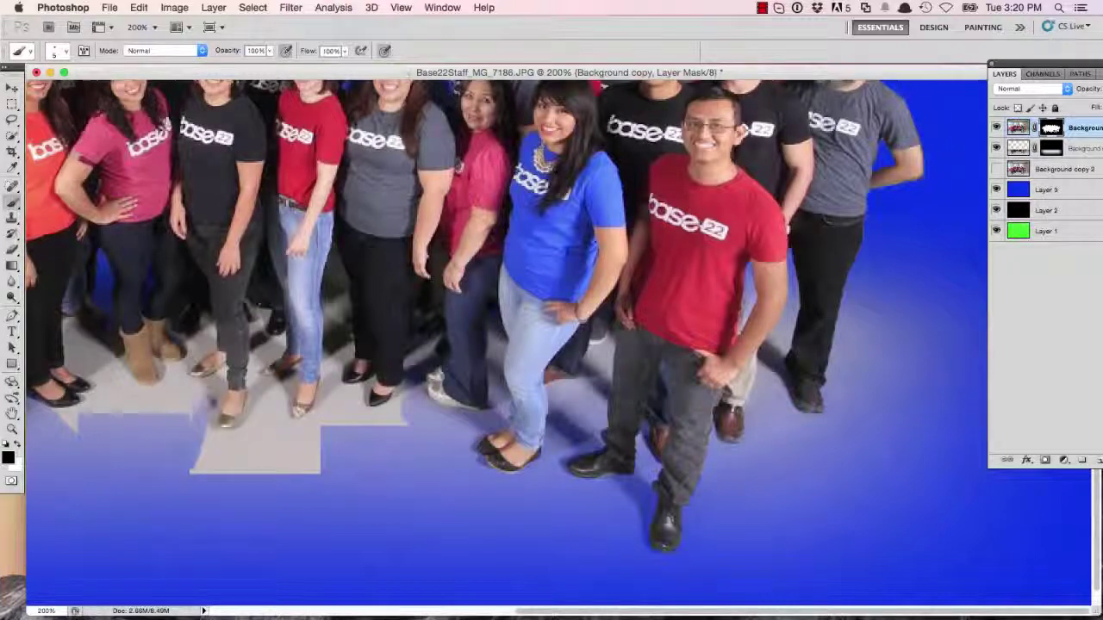
mouse_move(203, 465)
left_mouse_down()
mouse_move(207, 398)
mouse_move(255, 375)
left_mouse_up()
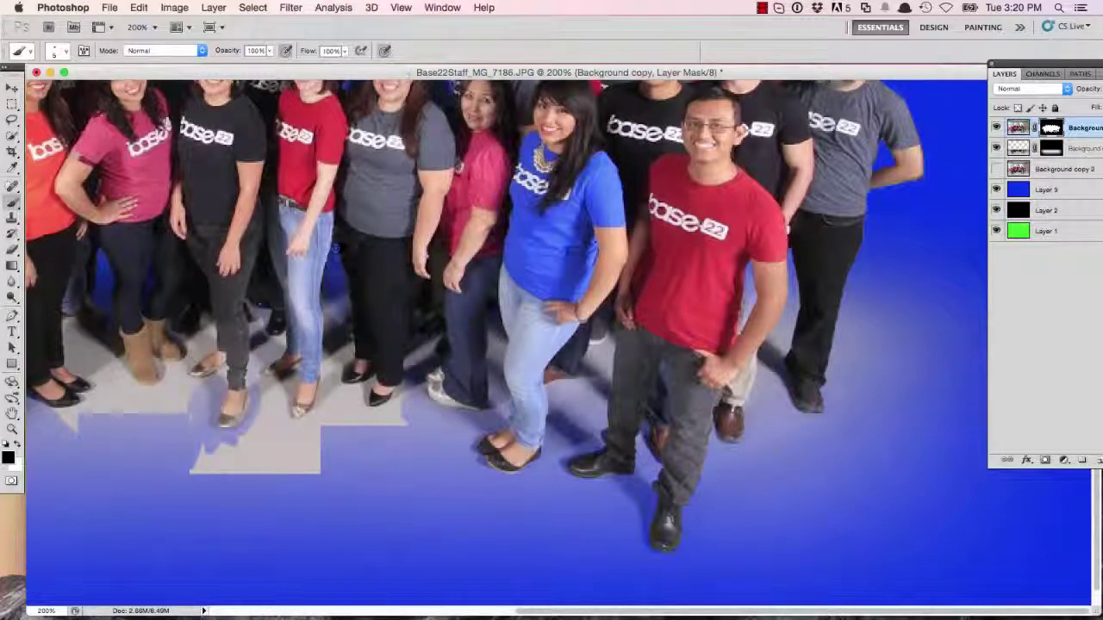
mouse_move(339, 379)
left_mouse_down()
mouse_move(369, 408)
mouse_move(338, 413)
left_mouse_up()
mouse_move(244, 422)
left_mouse_down()
mouse_move(261, 451)
mouse_move(298, 422)
mouse_move(289, 392)
mouse_move(254, 379)
mouse_move(185, 389)
mouse_move(201, 346)
mouse_move(126, 404)
mouse_move(176, 386)
mouse_move(101, 347)
mouse_move(68, 413)
left_mouse_up()
left_click(11, 414)
- Soften the floor's outer right and left edges with further gradients on the Background copy 3 mask, resizing the document window around the photo
left_click(155, 51)
left_click(1051, 148)
key("g")
left_click_drag(829, 440, 732, 448)
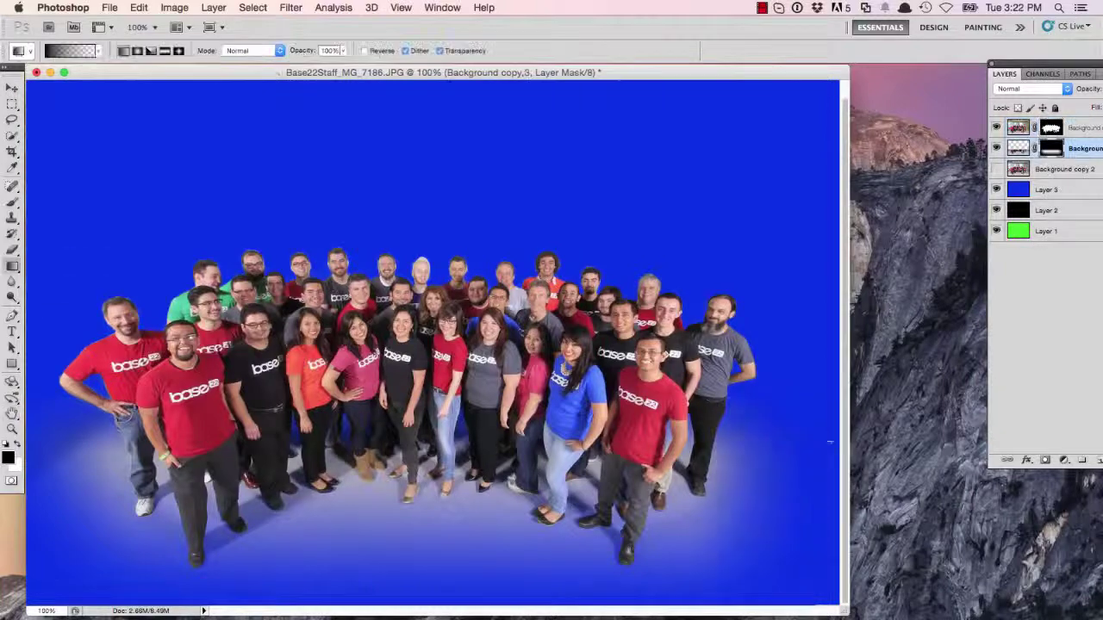
key("super+minus")
key("super+minus")
left_click_drag(439, 359, 945, 505)
left_click_drag(681, 435, 616, 379)
left_click_drag(199, 392, 306, 372)
- Hide the blue Layer 3 and brush away the fringe around the far-left man in red on the Background copy mask
left_click(996, 190)
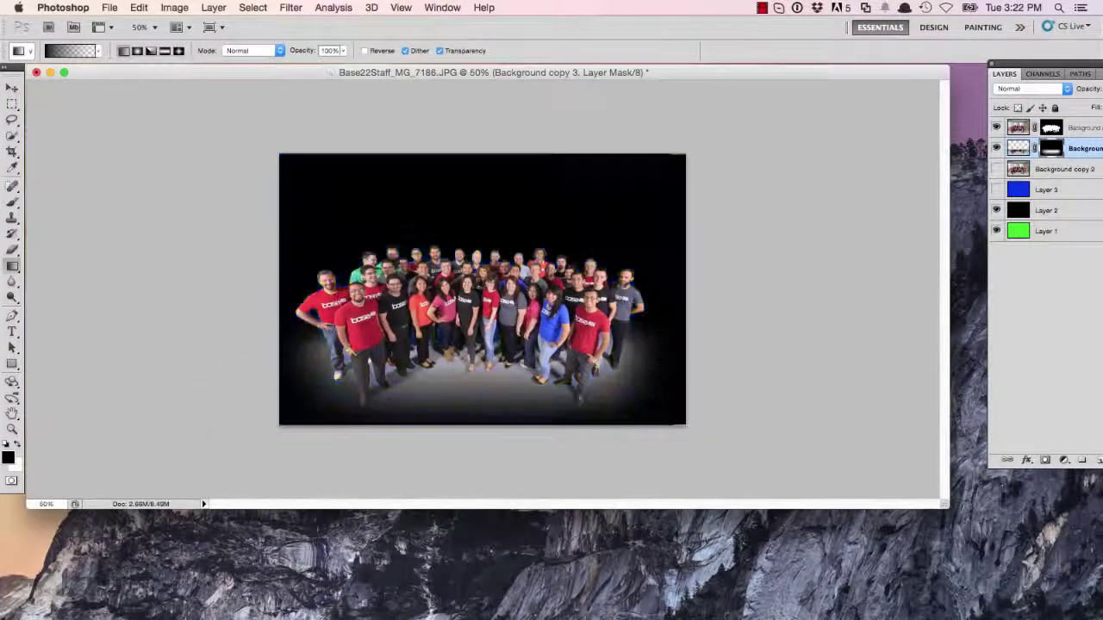
key("z")
left_click(335, 317)
left_click(334, 317)
left_click(202, 274)
key("b")
left_click(1051, 127)
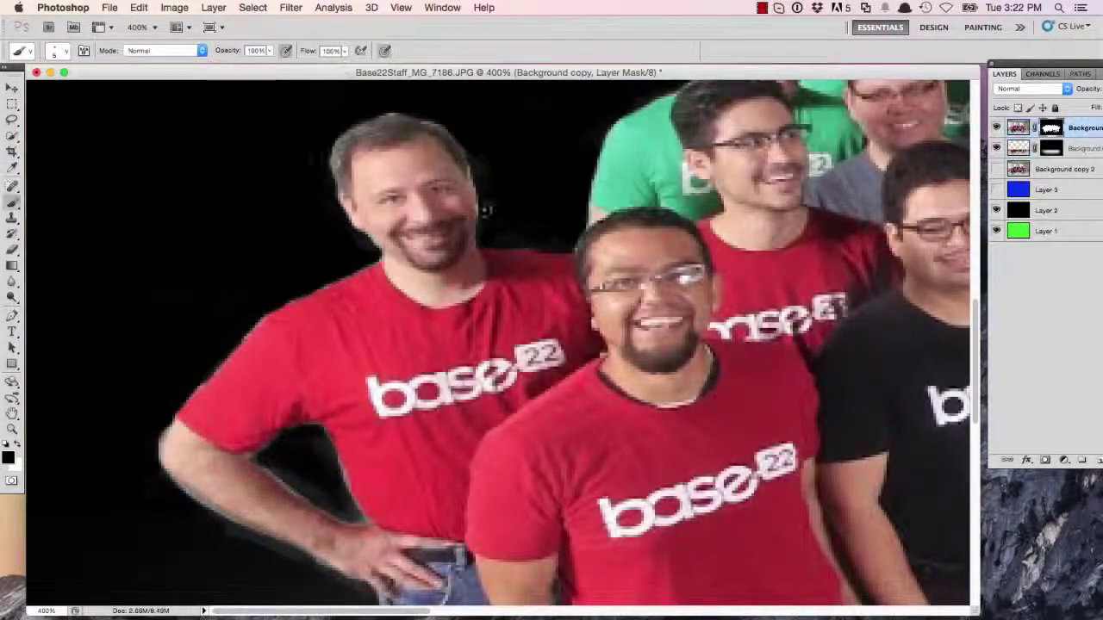
left_click_drag(499, 240, 527, 242)
- Brush away the leftover fringe around the heads in the left and middle of the back row
left_click_drag(522, 164, 285, 431)
left_click_drag(844, 203, 527, 253)
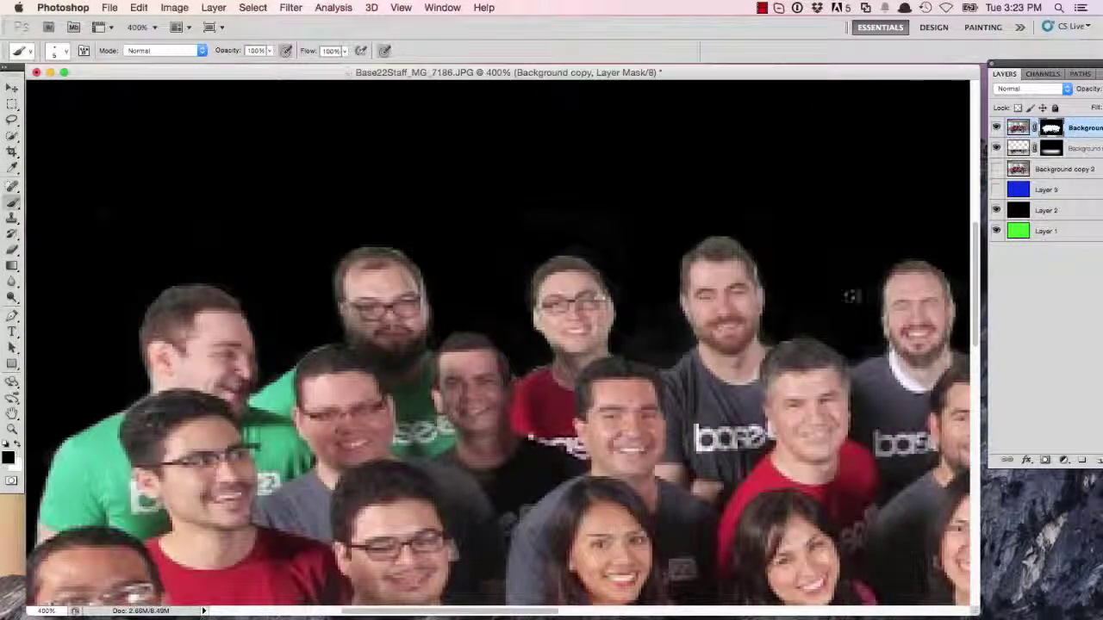
left_click_drag(849, 295, 295, 252)
mouse_move(485, 243)
left_mouse_down()
mouse_move(526, 243)
mouse_move(536, 269)
left_mouse_up()
mouse_move(682, 301)
left_mouse_down()
mouse_move(696, 240)
mouse_move(696, 284)
left_mouse_up()
- Brush away the fringe around the curly-haired man in orange, the dark-haired man beside him and the grey-haired man in the back row
left_click_drag(931, 307, 445, 331)
left_click_drag(472, 280, 480, 325)
left_click_drag(572, 270, 575, 284)
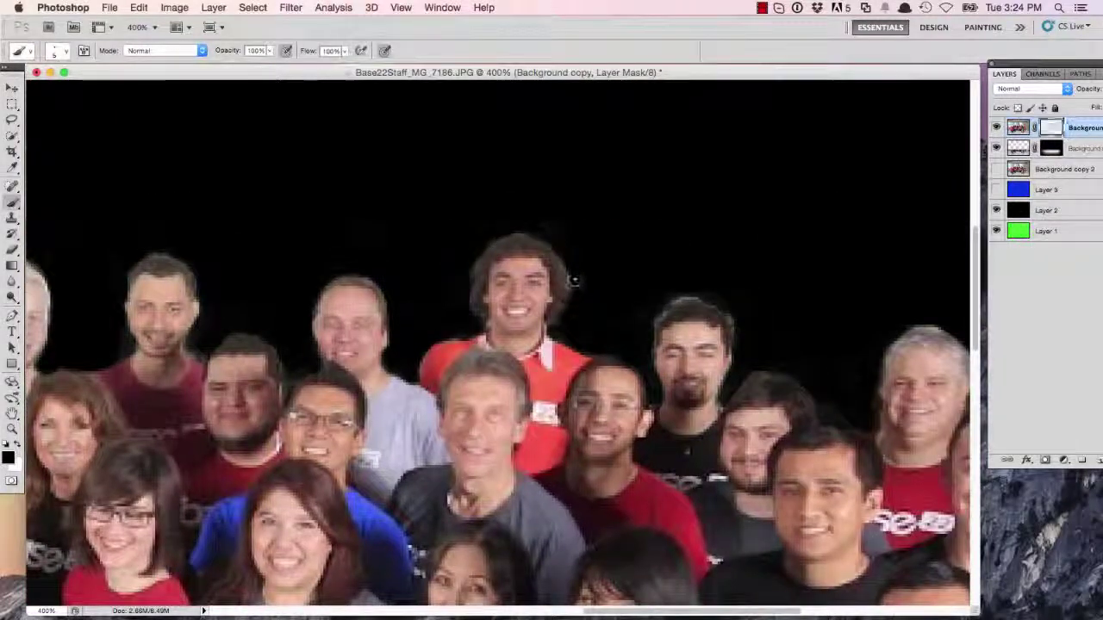
mouse_move(658, 324)
left_mouse_down()
mouse_move(669, 295)
mouse_move(732, 329)
left_mouse_up()
left_click_drag(837, 388, 493, 293)
left_click_drag(531, 326, 532, 340)
mouse_move(568, 231)
left_mouse_down()
mouse_move(627, 252)
mouse_move(631, 263)
left_mouse_up()
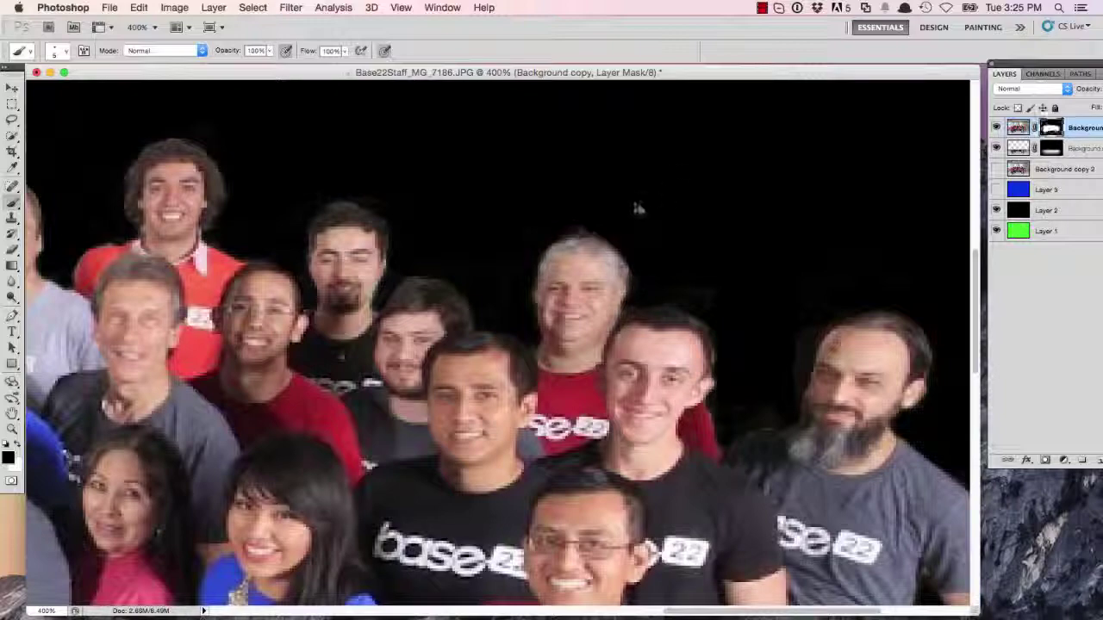
- Brush away the leftover fringe around the bearded man at the far right of the group on the Background copy mask
mouse_move(816, 334)
left_mouse_down()
mouse_move(736, 411)
mouse_move(720, 357)
mouse_move(441, 277)
left_mouse_up()
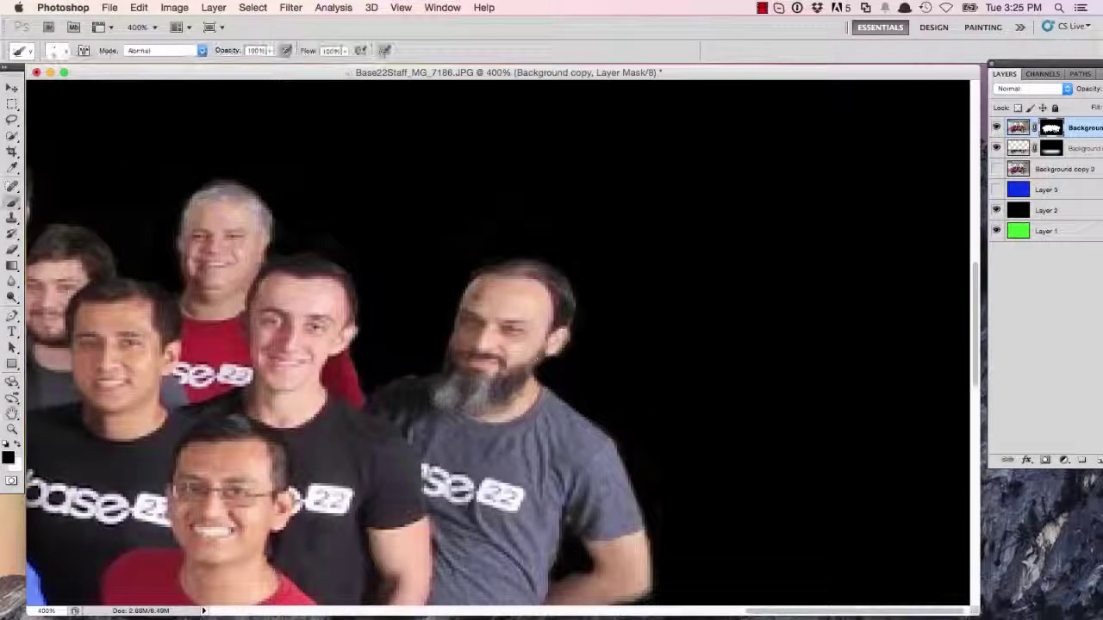
left_click_drag(710, 500, 731, 221)
left_click_drag(601, 601, 790, 346)
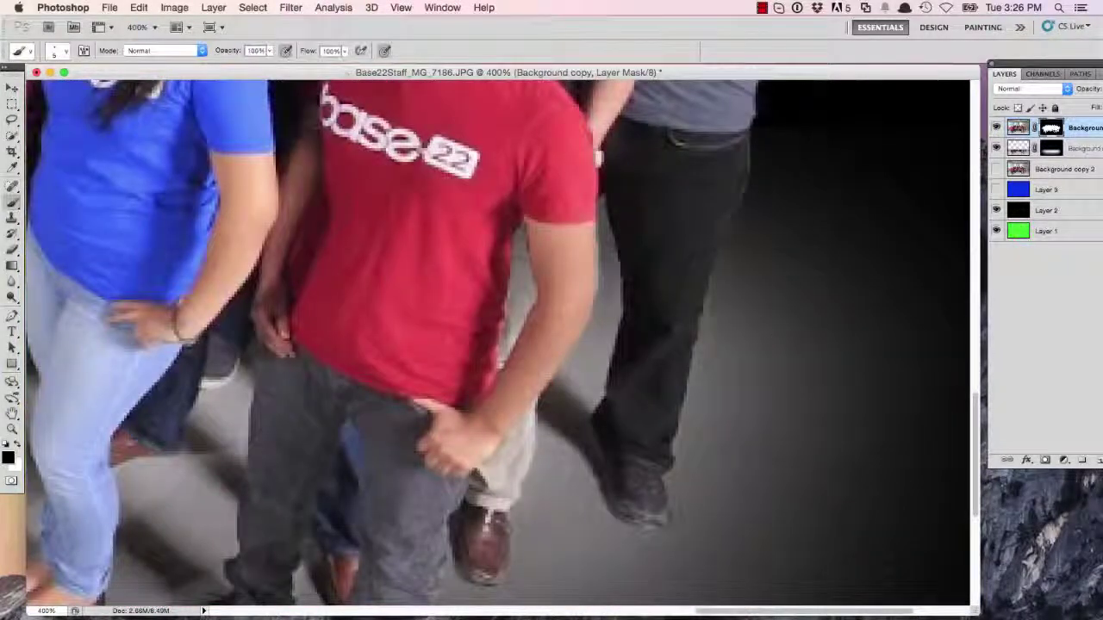
- Clean the cutout edges around the legs and shoes along the front of the group, working from the right end to the left
left_click_drag(560, 482, 714, 163)
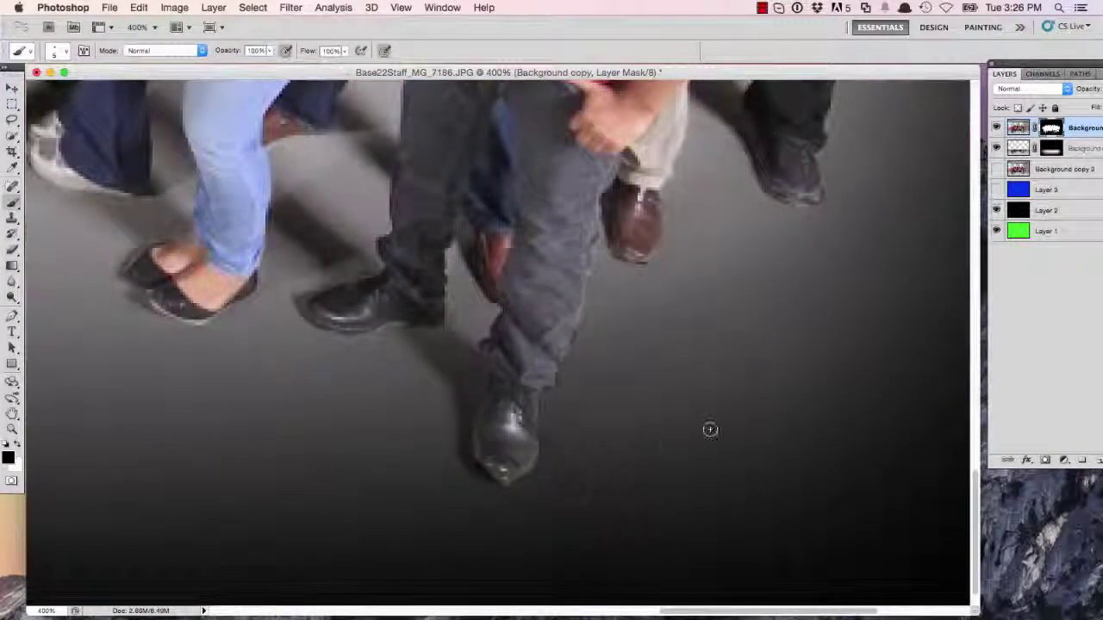
left_click_drag(284, 388, 775, 359)
left_click_drag(356, 295, 936, 411)
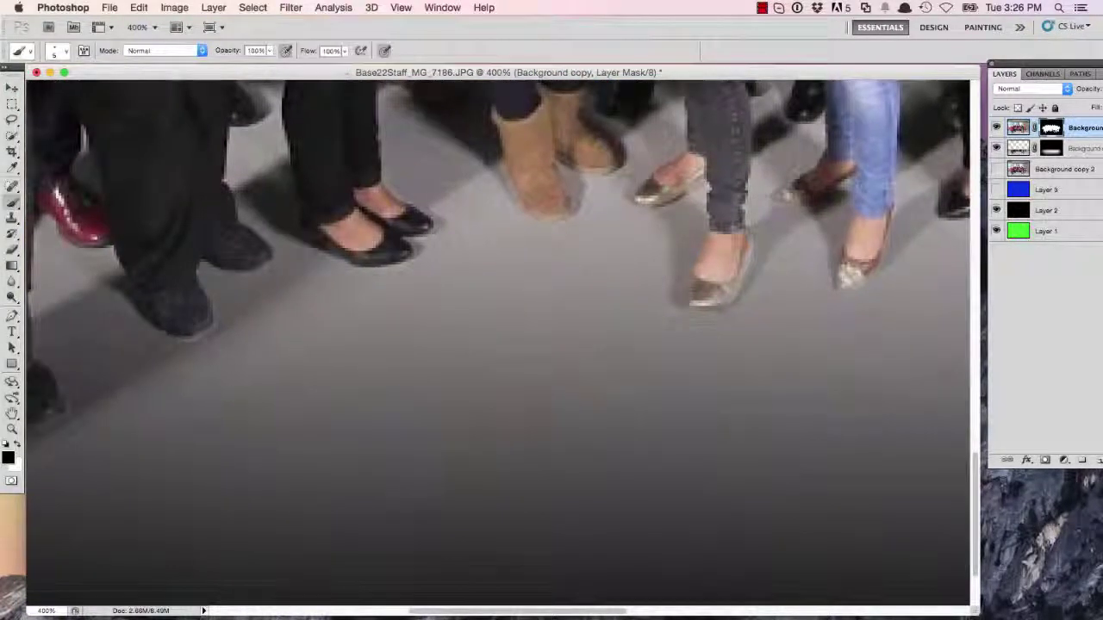
left_click_drag(52, 491, 486, 388)
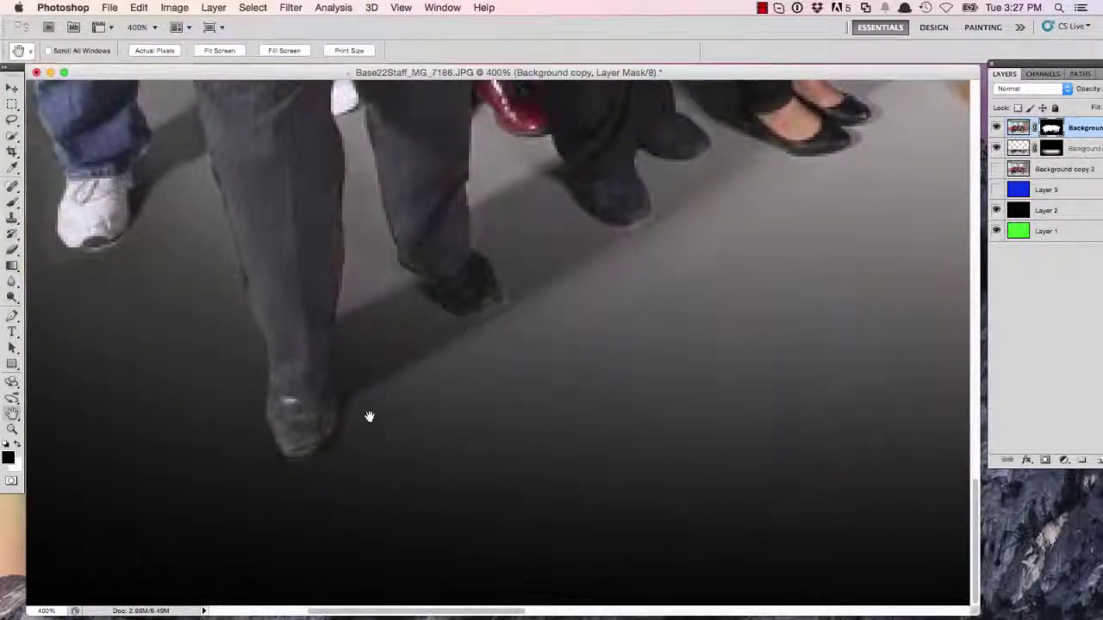
left_click_drag(370, 416, 773, 416)
- Brush away the fringe around the far-left man's jeans, hand, forearm and elbow, including the gap between his arm and torso
mouse_move(554, 148)
left_mouse_down()
mouse_move(471, 384)
mouse_move(466, 480)
left_mouse_up()
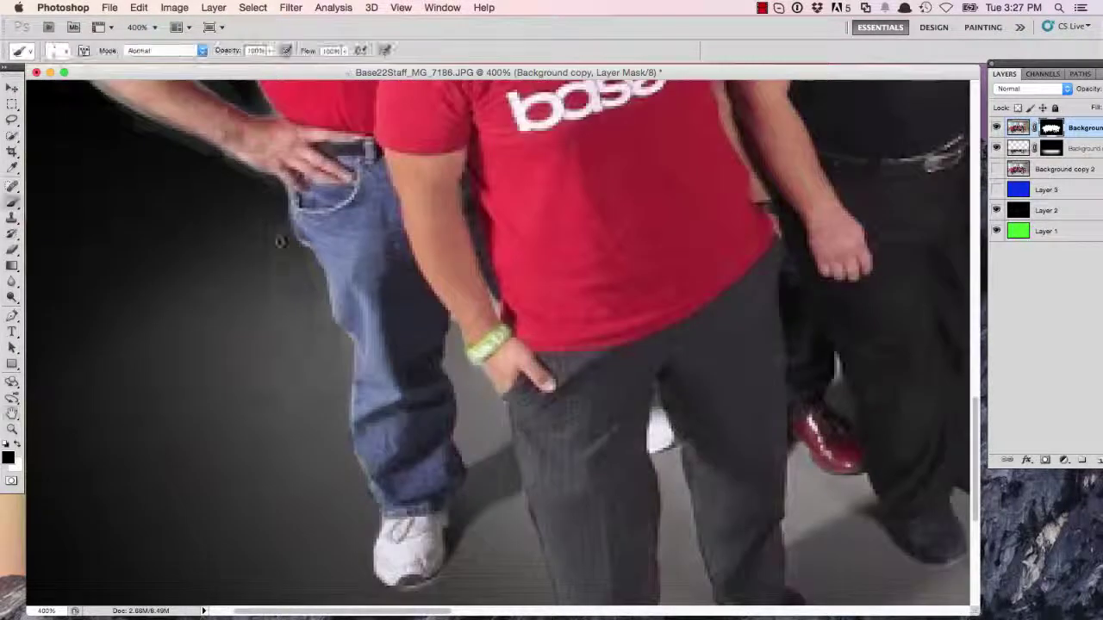
mouse_move(278, 239)
left_mouse_down()
mouse_move(335, 352)
mouse_move(345, 419)
left_mouse_up()
left_click_drag(136, 291, 226, 472)
left_click_drag(250, 308, 362, 362)
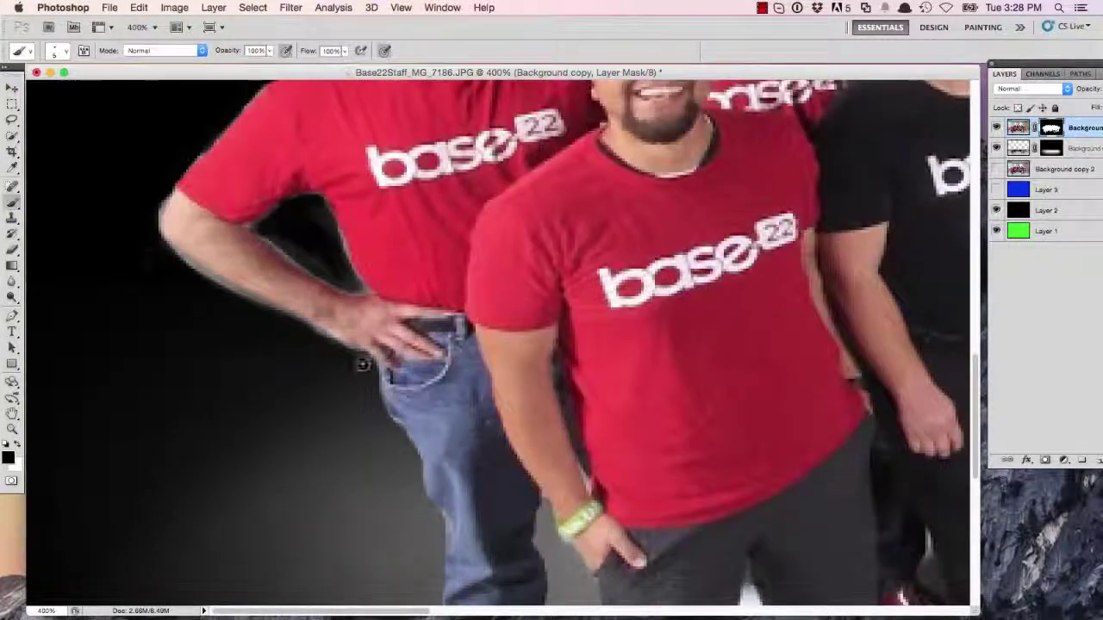
left_click_drag(269, 236, 360, 293)
mouse_move(324, 213)
left_mouse_down()
mouse_move(337, 285)
mouse_move(354, 287)
mouse_move(339, 228)
left_mouse_up()
left_click_drag(159, 222, 158, 354)
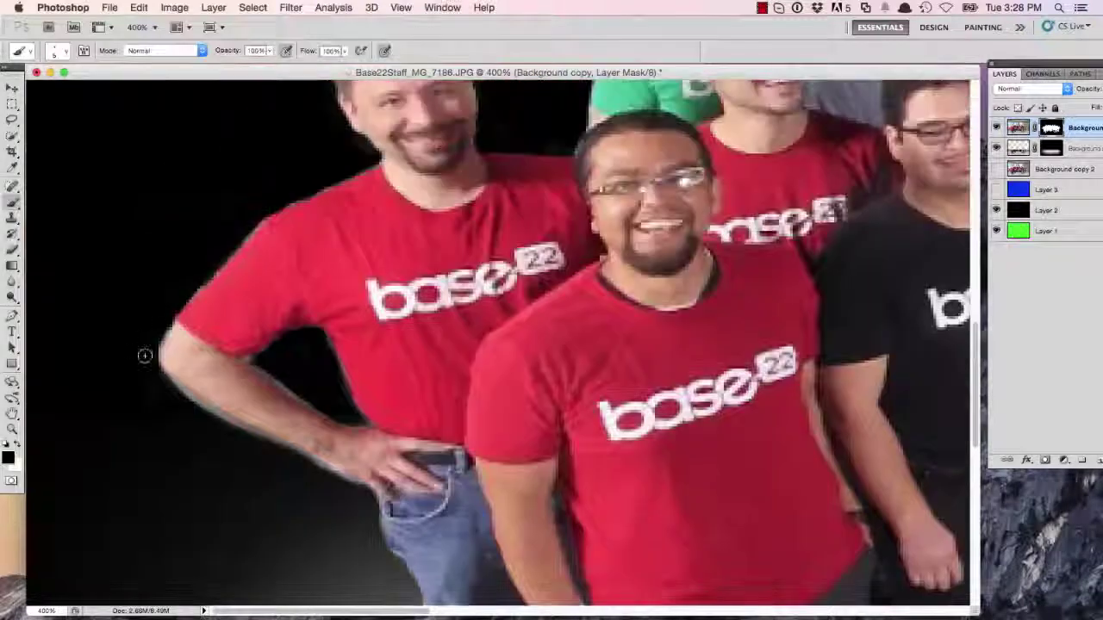
- View the whole photo at 100% and hide the black Layer 2 and green Layer 1 so the background is transparent
key("super+1")
key("space")
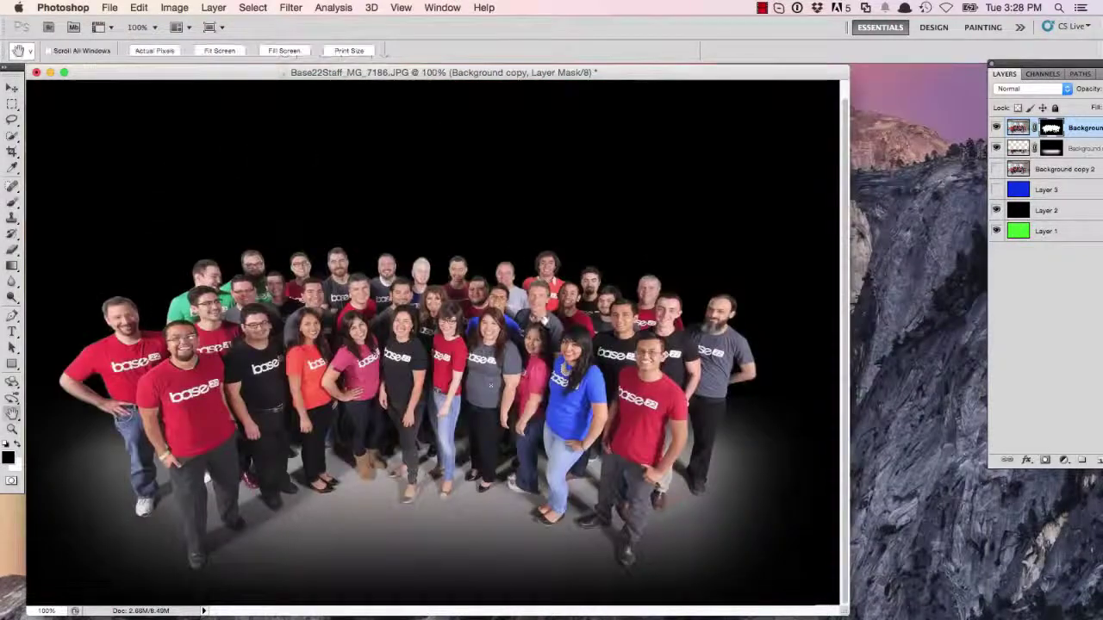
left_click(995, 210)
left_click(995, 231)
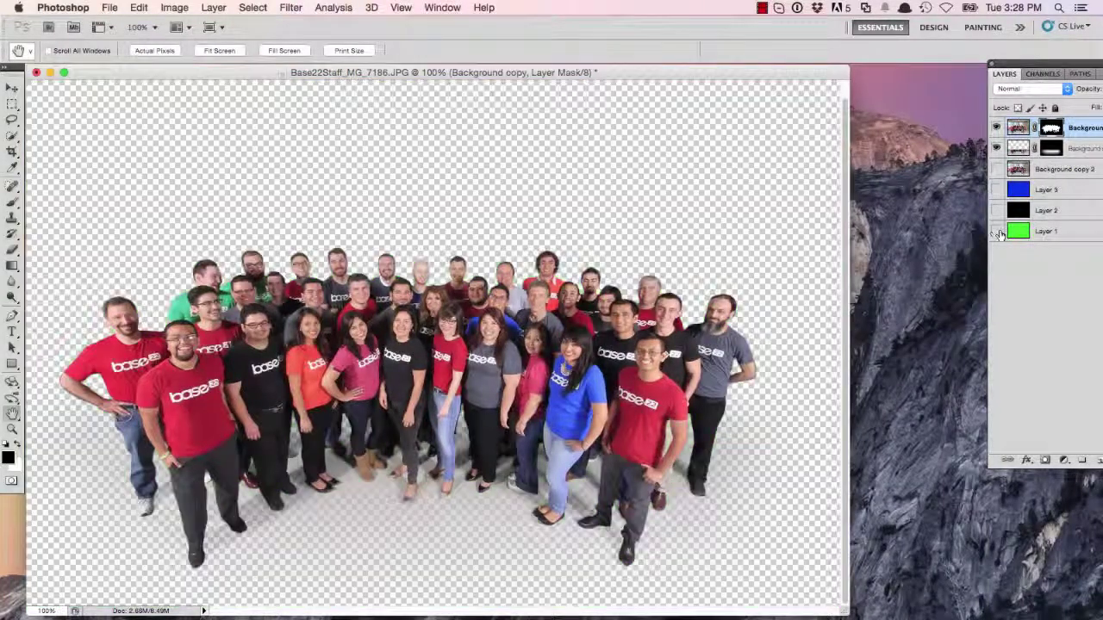
- Add a new layer and place it between Background copy 2 and the blue Layer 3
left_click_drag(1068, 65, 868, 91)
left_click(902, 485)
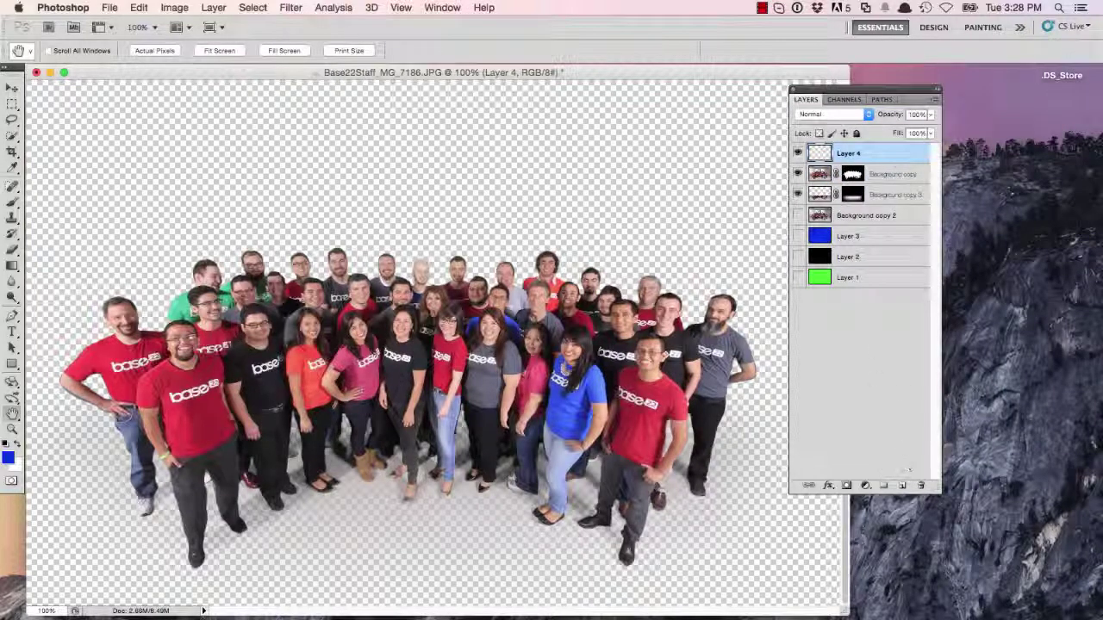
left_click_drag(887, 236, 887, 225)
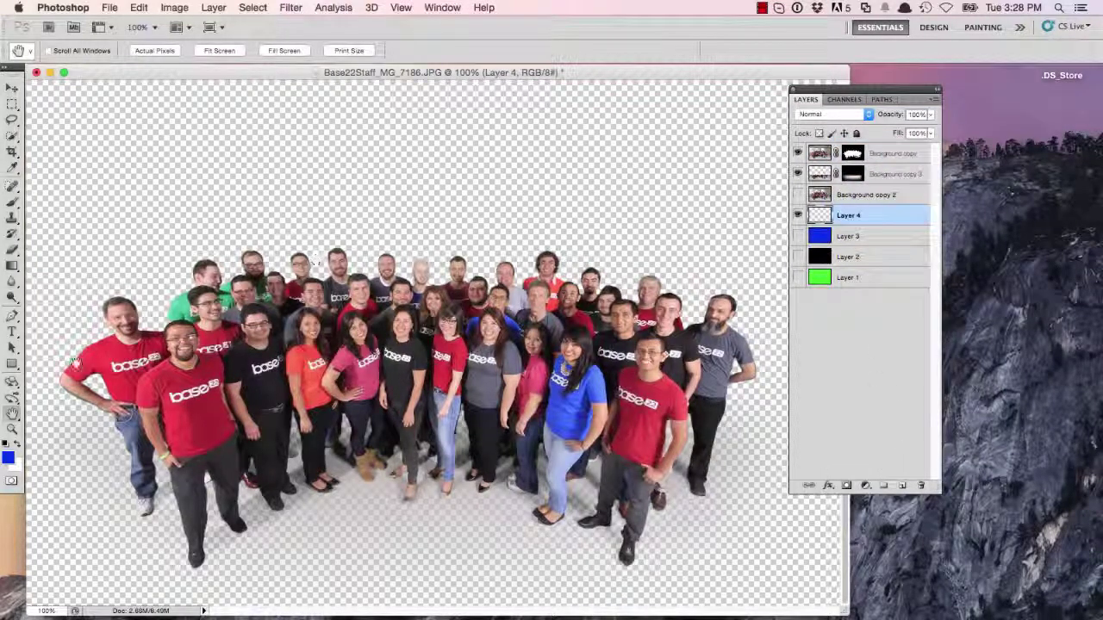
- Set the foreground colour to white (ffffff) and fill the new Layer 4 with it
left_click(8, 457)
left_click(699, 362)
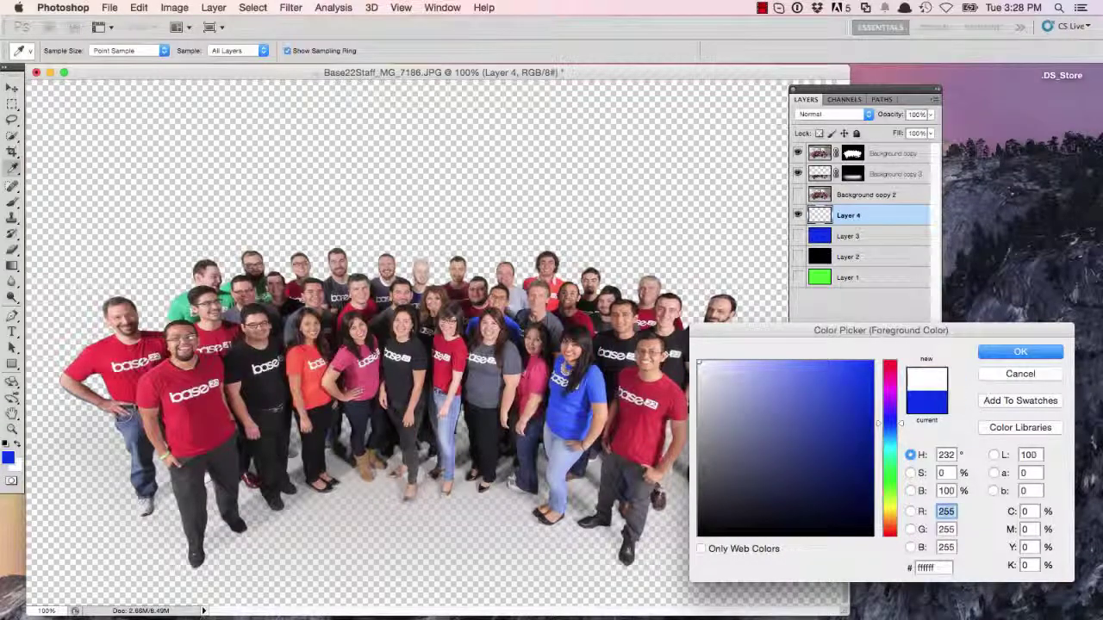
left_click(1013, 352)
key("h")
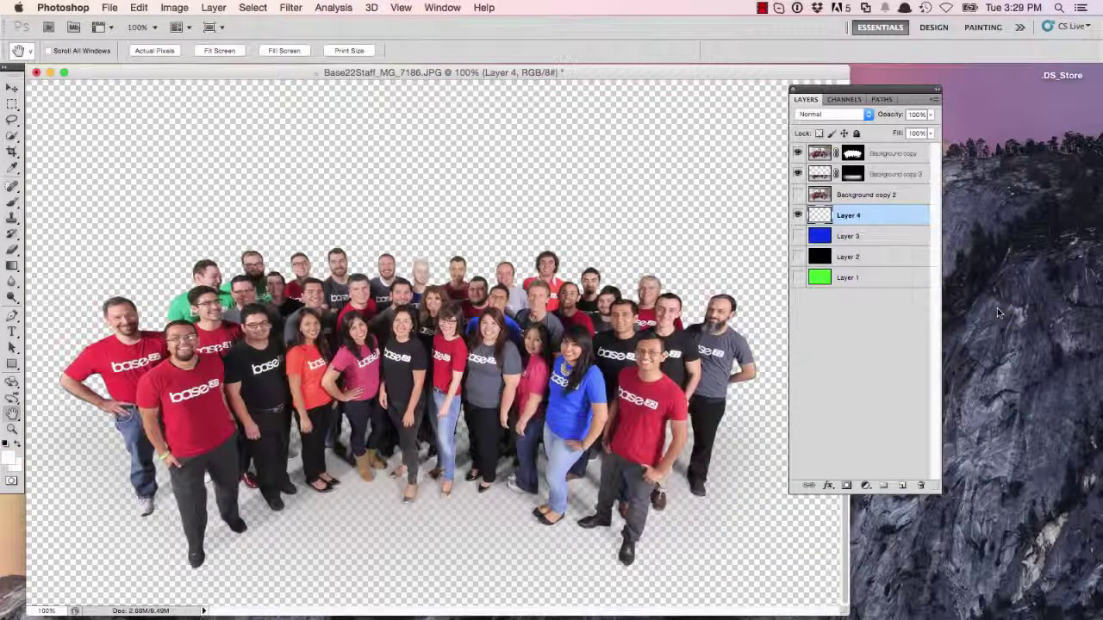
key("alt+BackSpace")
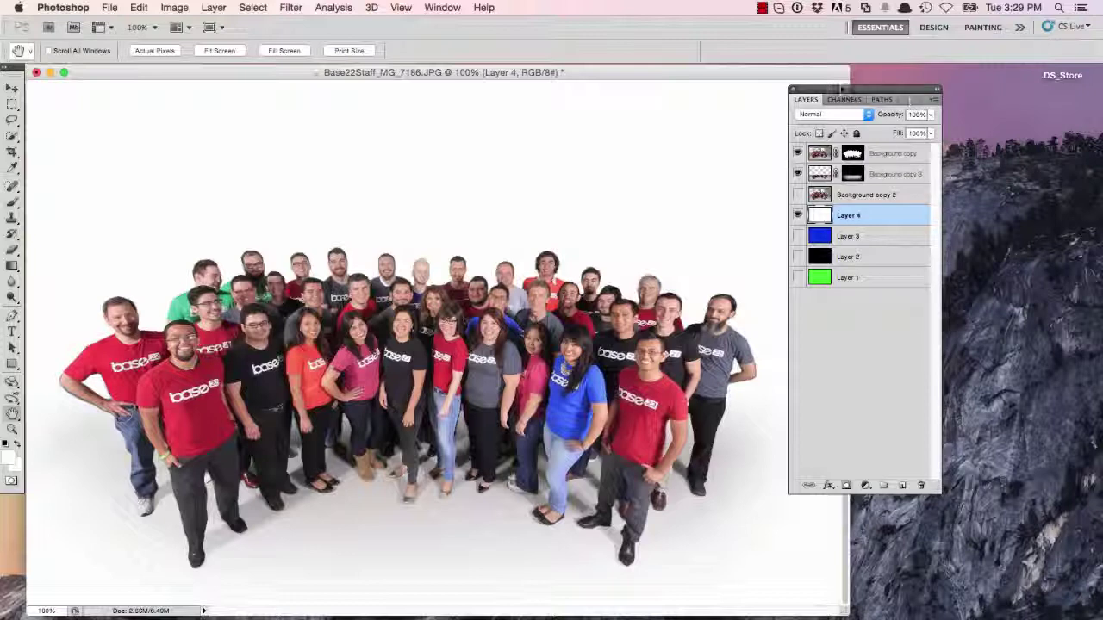
left_click_drag(840, 89, 1017, 99)
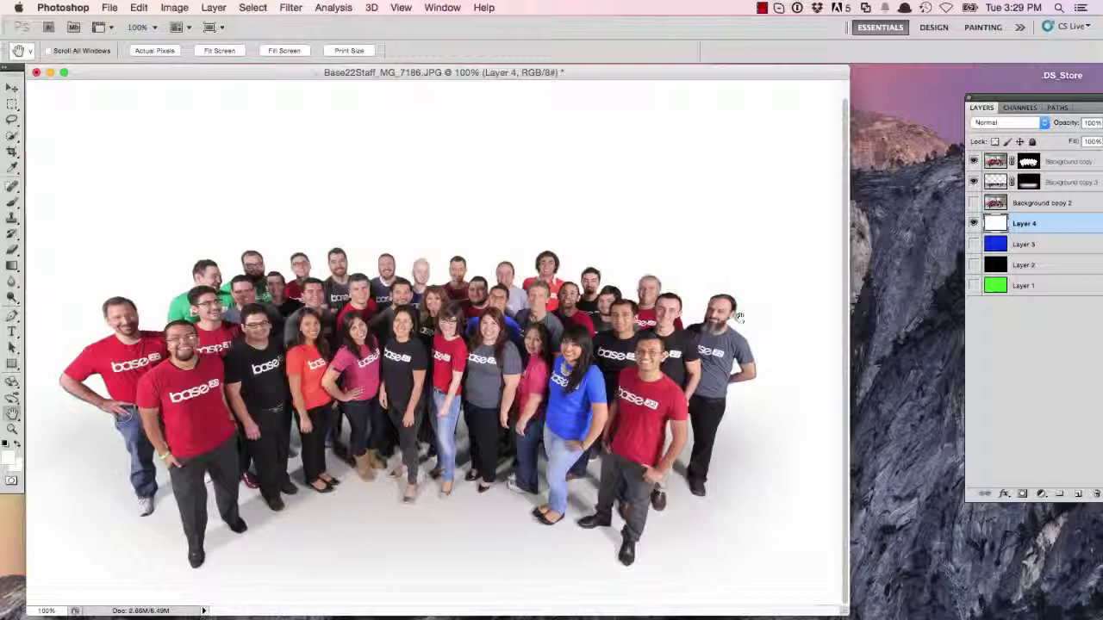
- Activate the Background copy layer mask and set up a soft round brush of 9 px with 0% hardness
left_click(1029, 162)
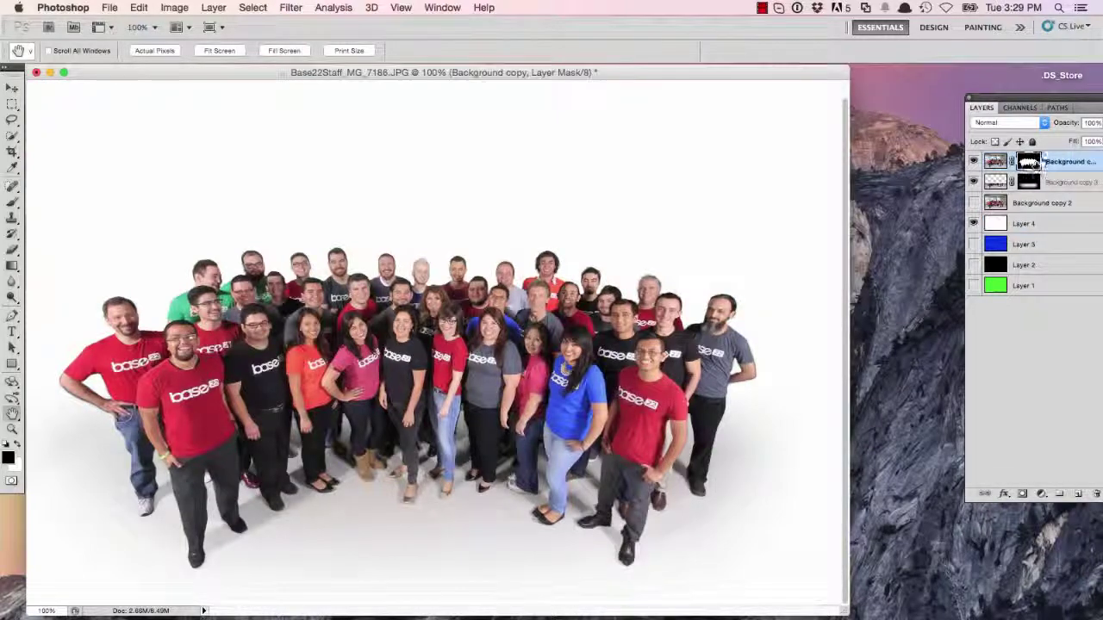
key("super+equal")
key("super+equal")
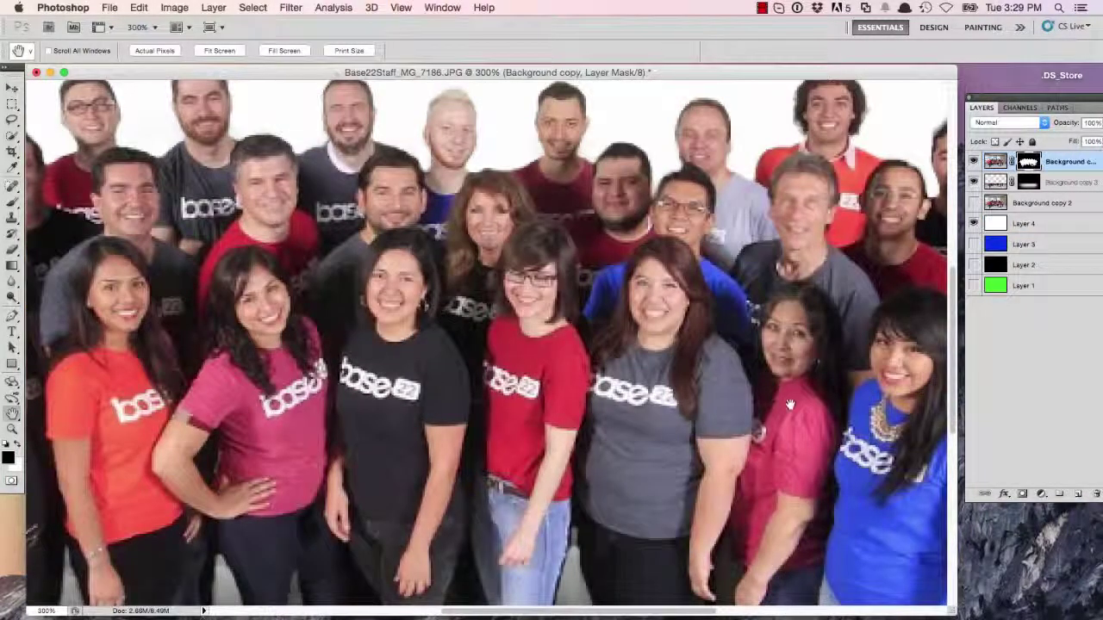
left_click_drag(788, 405, 53, 329)
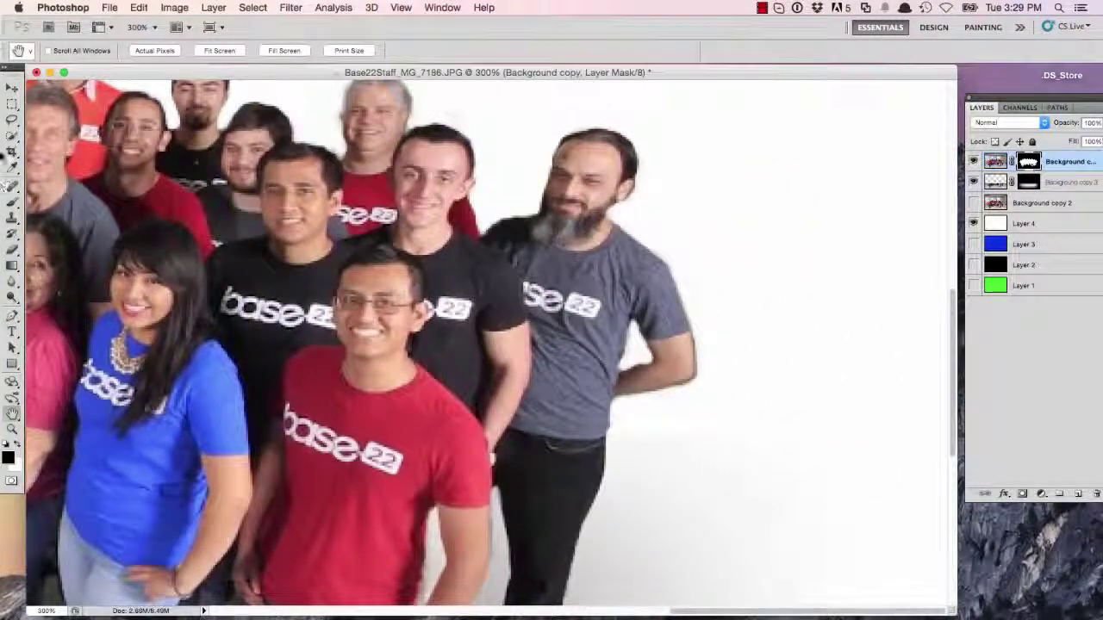
left_click(12, 198)
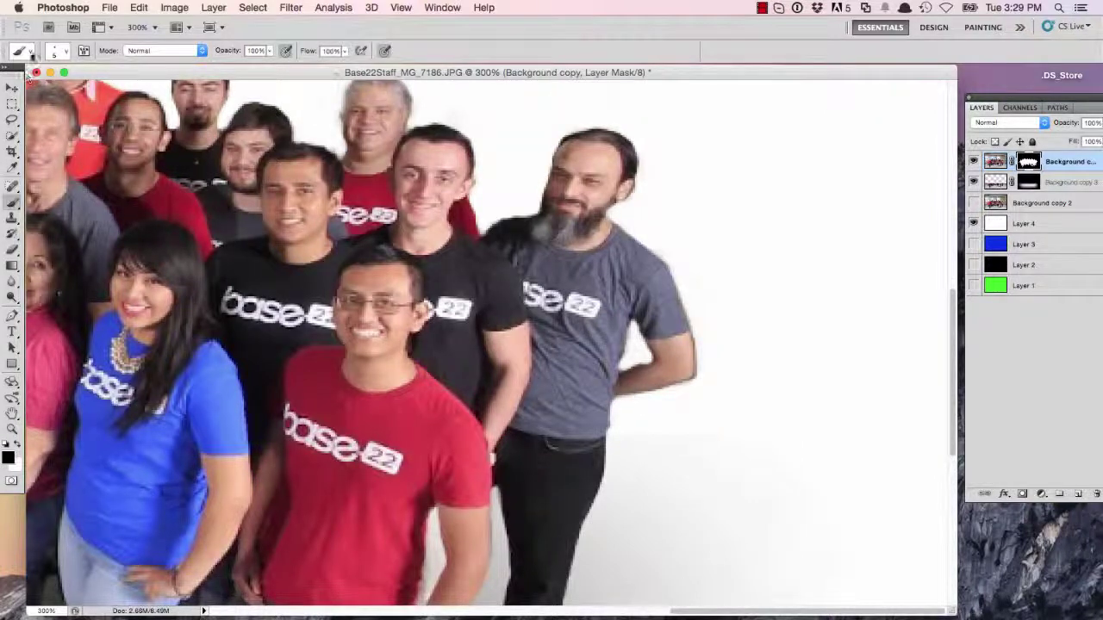
left_click(23, 51)
left_click(67, 55)
left_click(29, 143)
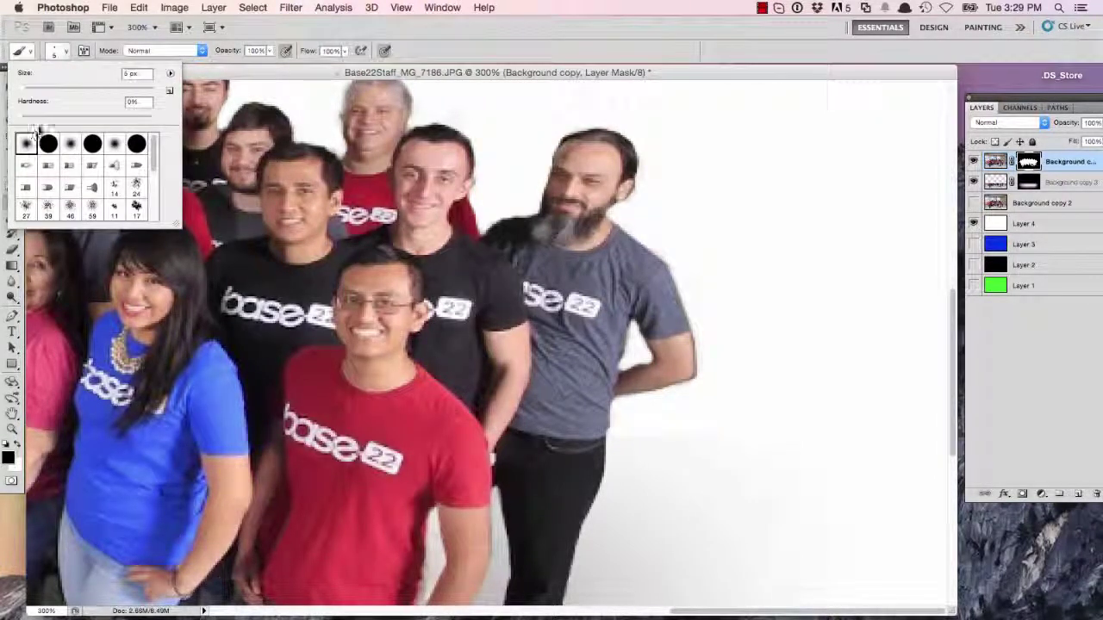
left_click_drag(22, 91, 24, 91)
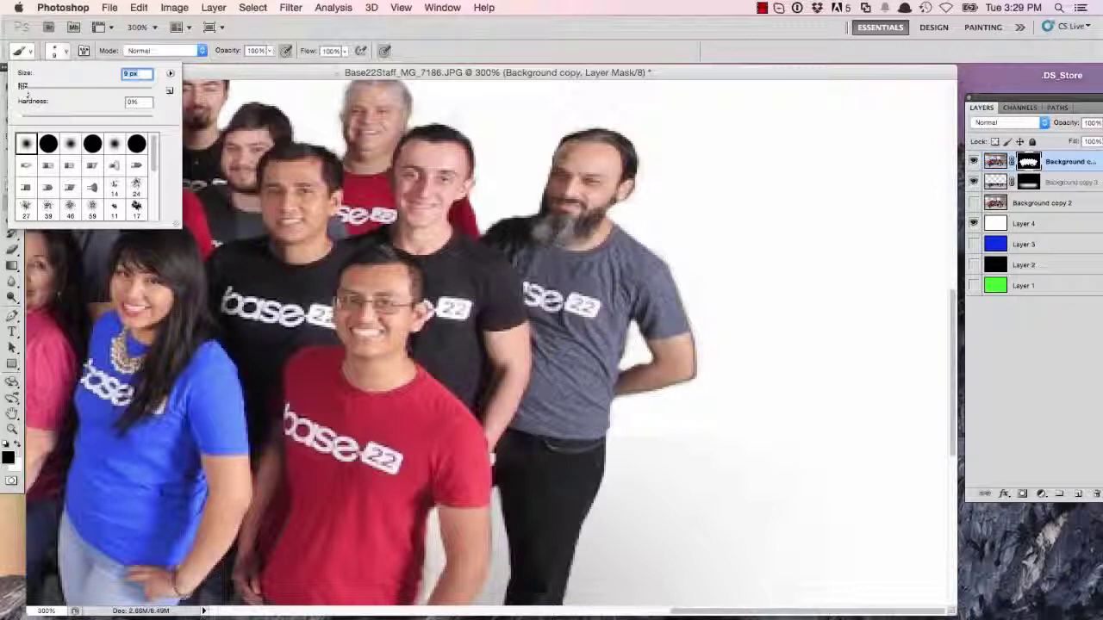
left_click(734, 338)
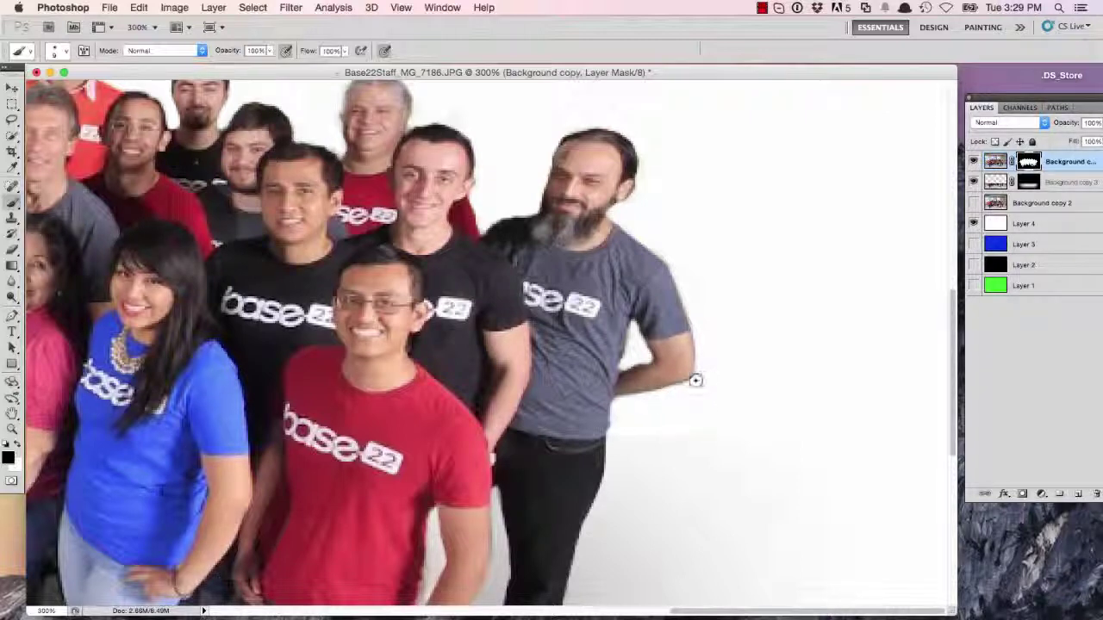
- Brush away the dark fringe around the bearded man's elbow, inner arm gap and shoulder against the white background
mouse_move(669, 392)
left_mouse_down()
mouse_move(618, 402)
mouse_move(697, 380)
left_mouse_up()
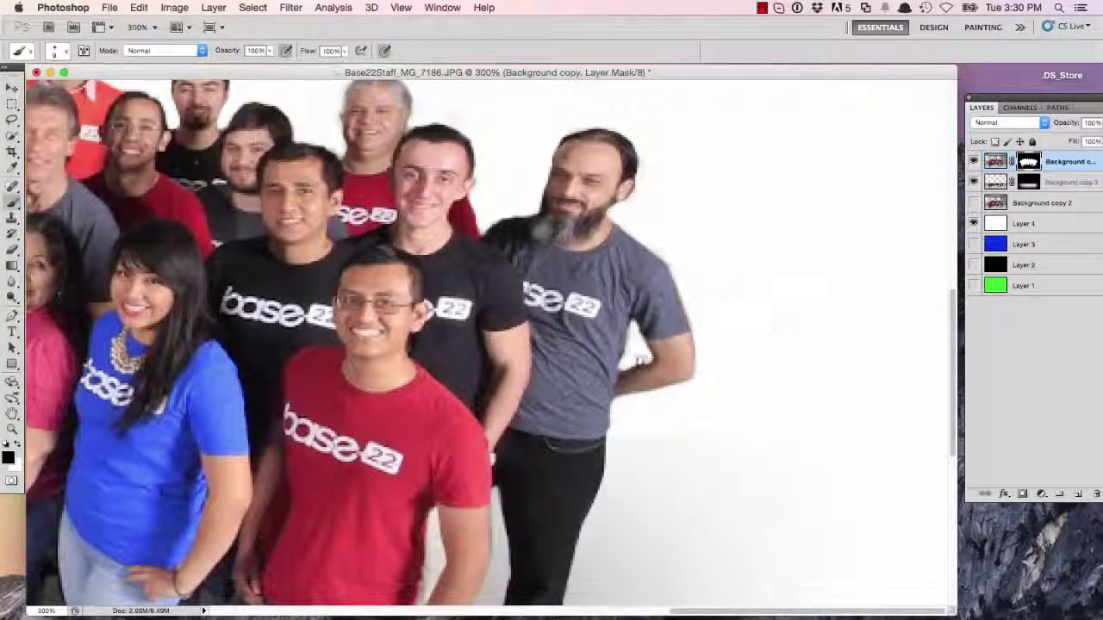
left_click_drag(638, 359, 632, 357)
left_click_drag(694, 286, 678, 262)
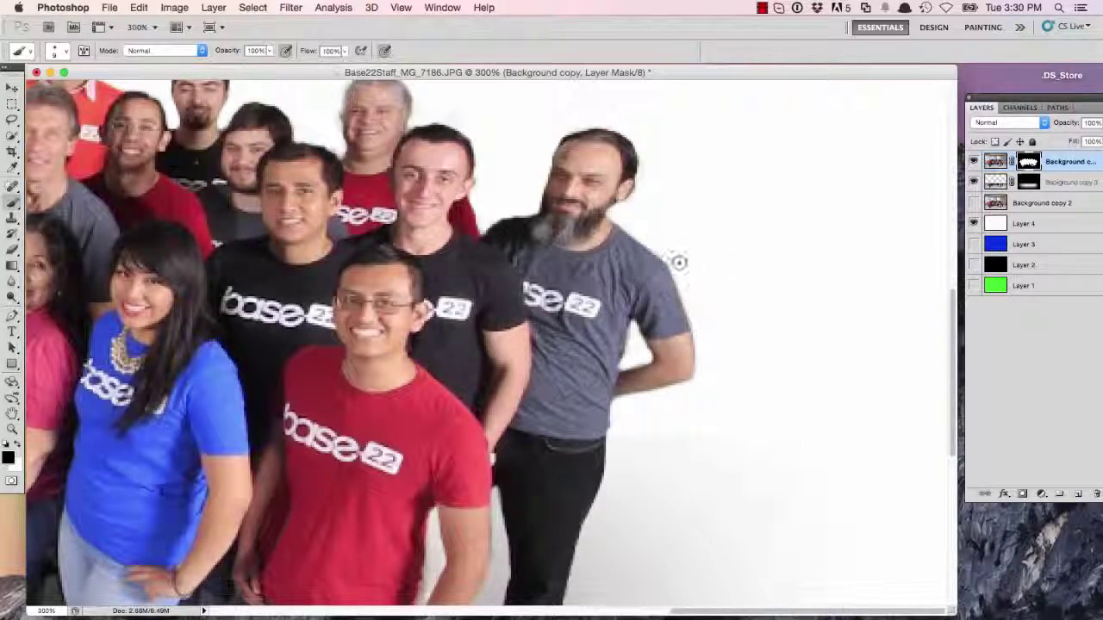
left_click_drag(702, 322, 739, 315)
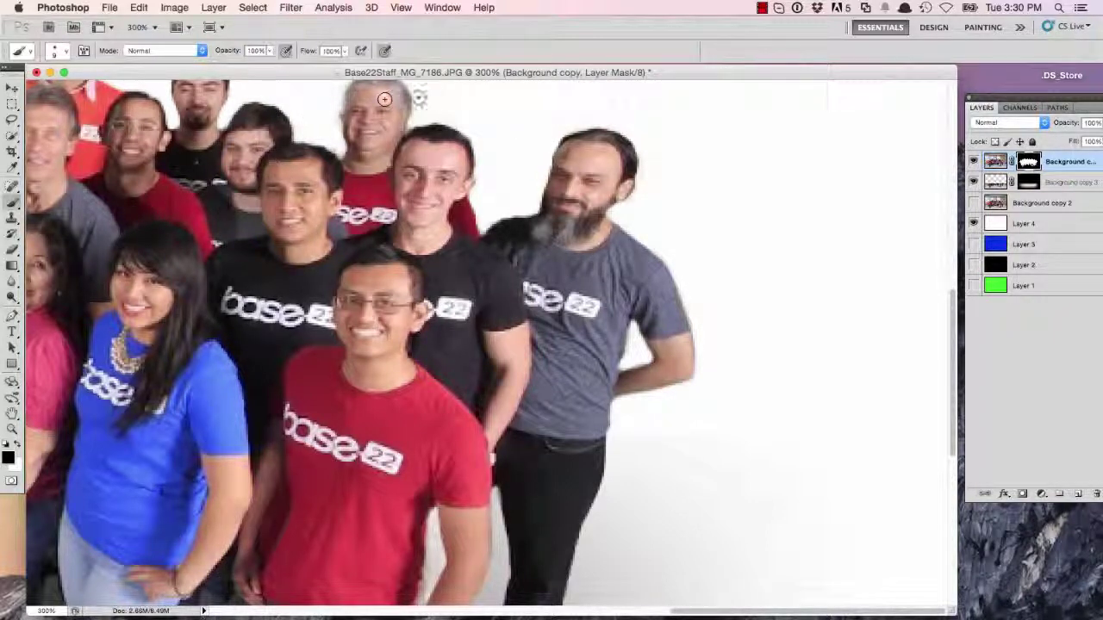
key("super+minus")
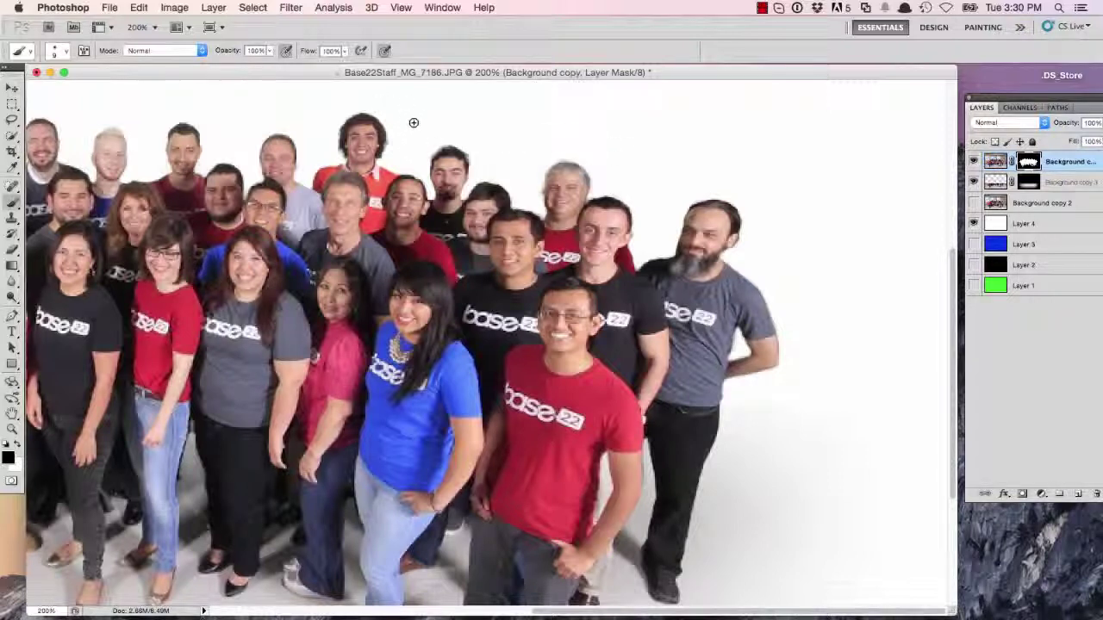
key("super+minus")
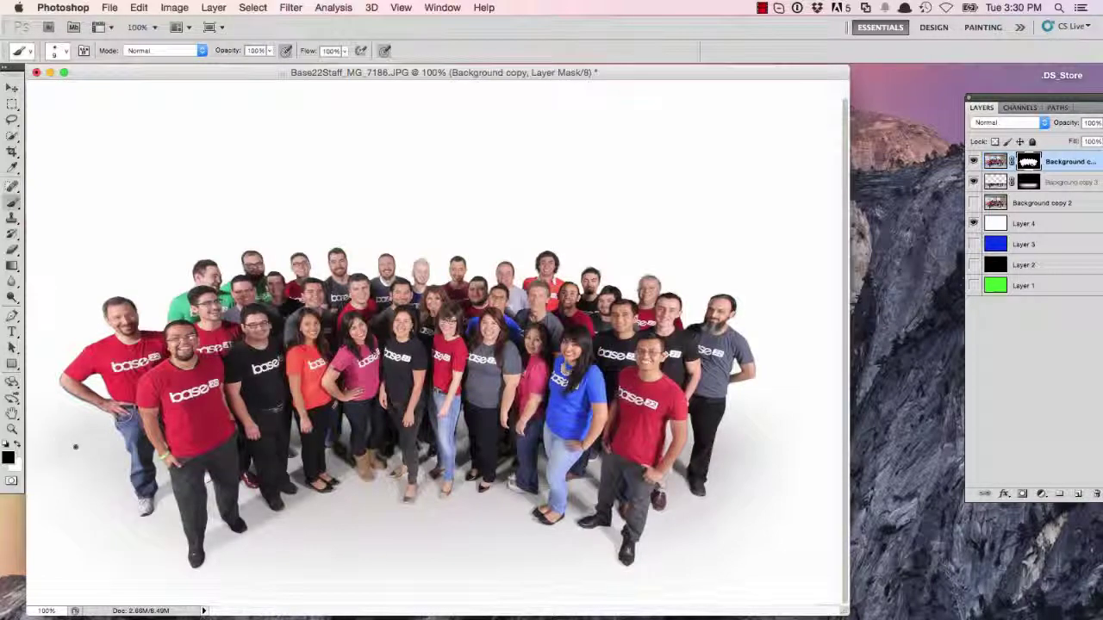
- Brush away the dark fringe under the far-left man's forearm and elbow on the Background copy mask
key("super+plus")
key("super+plus")
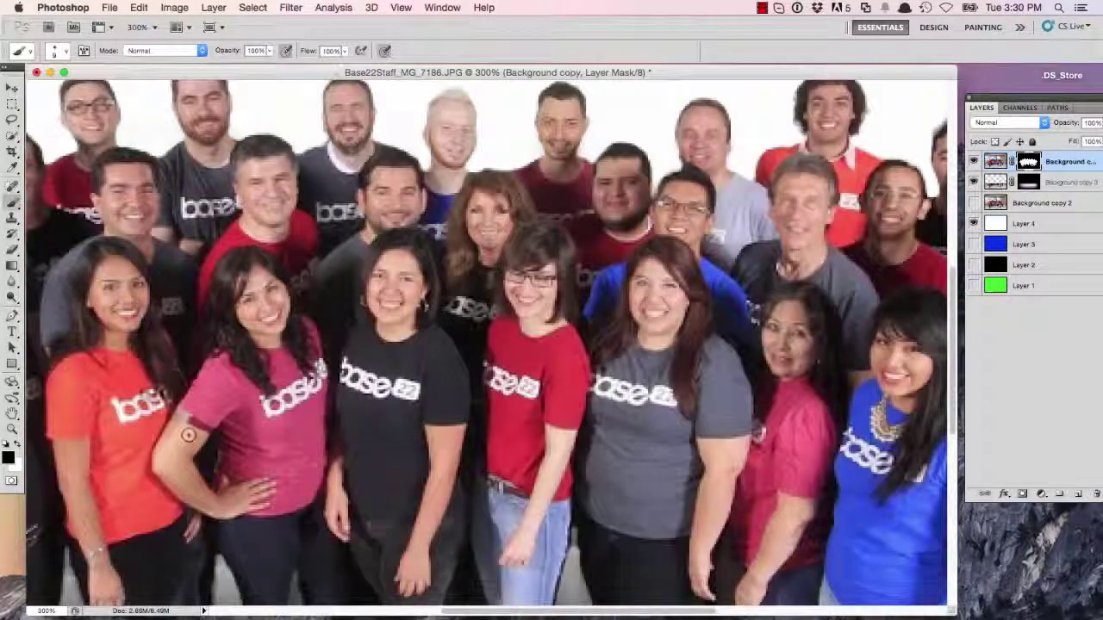
key("space")
left_click_drag(246, 423, 465, 380)
scroll(465, 380, "down", 10)
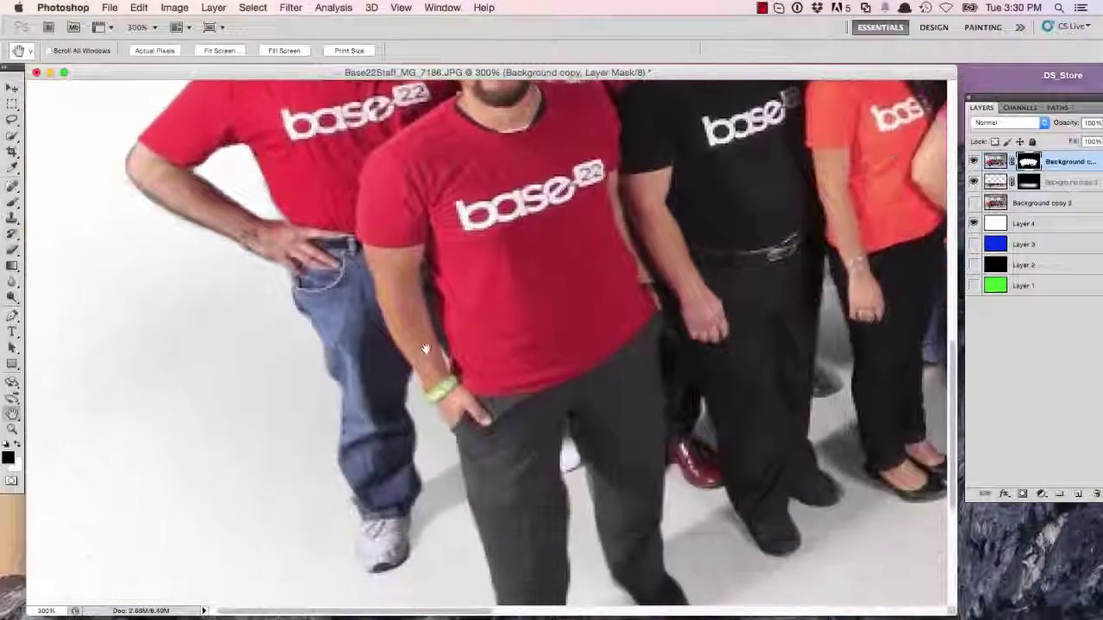
key("b")
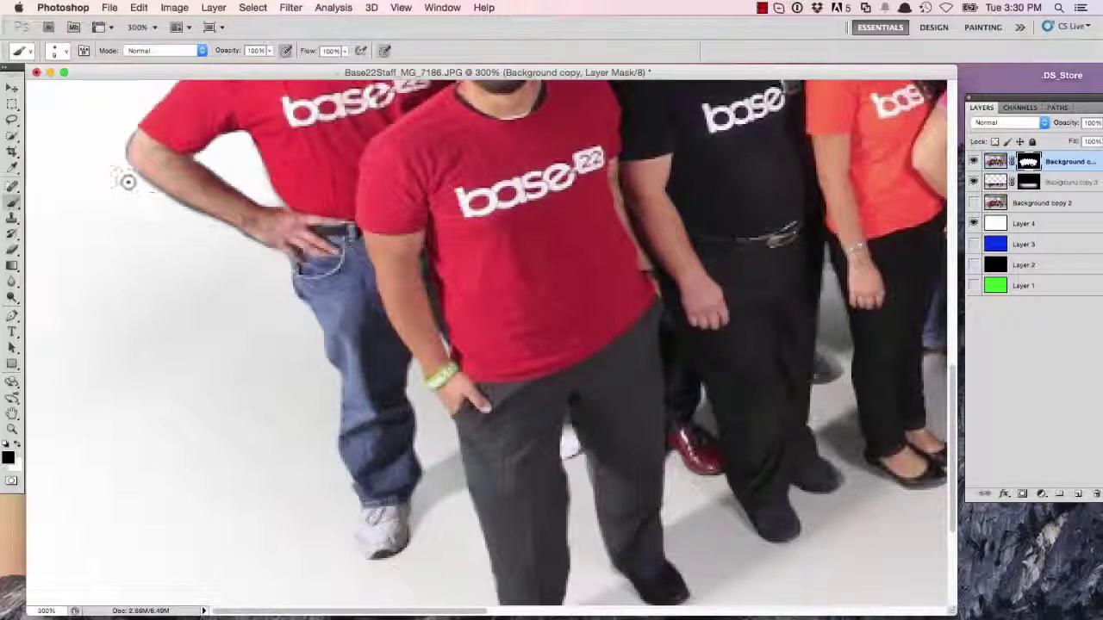
mouse_move(203, 223)
left_mouse_down()
mouse_move(249, 246)
mouse_move(183, 213)
left_mouse_up()
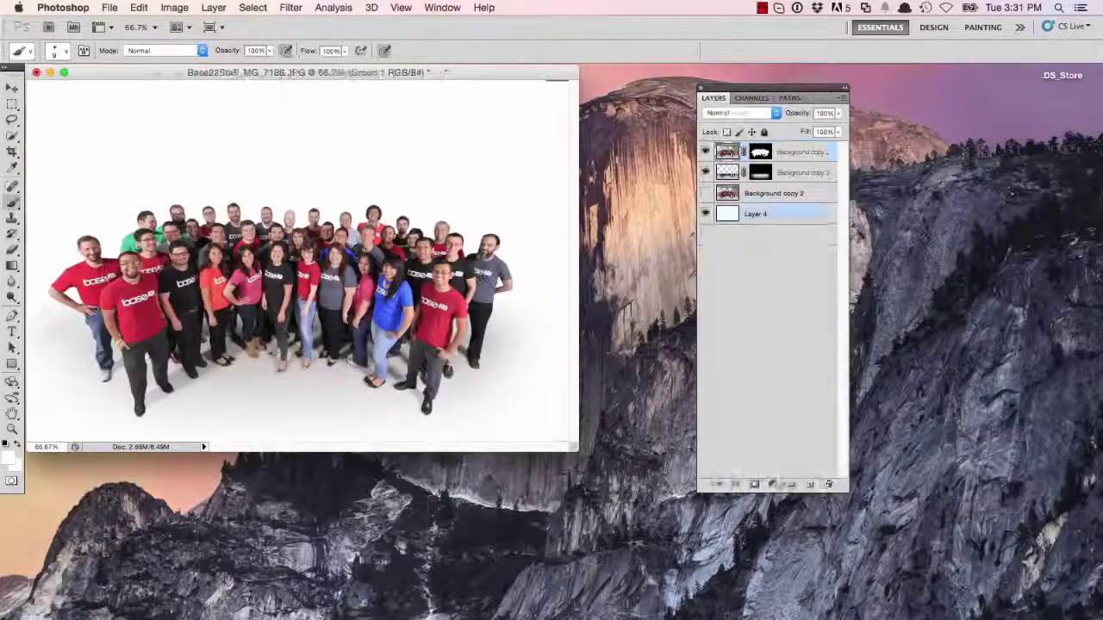
- Add a new layer above Layer 4, make a rectangular selection around the group and stroke it with dark grey
key("alt+shift+super+n")
key("m")
mouse_move(59, 153)
left_mouse_down()
mouse_move(65, 167)
mouse_move(507, 398)
mouse_move(54, 213)
mouse_move(506, 400)
left_mouse_up()
left_click(138, 8)
left_click(153, 234)
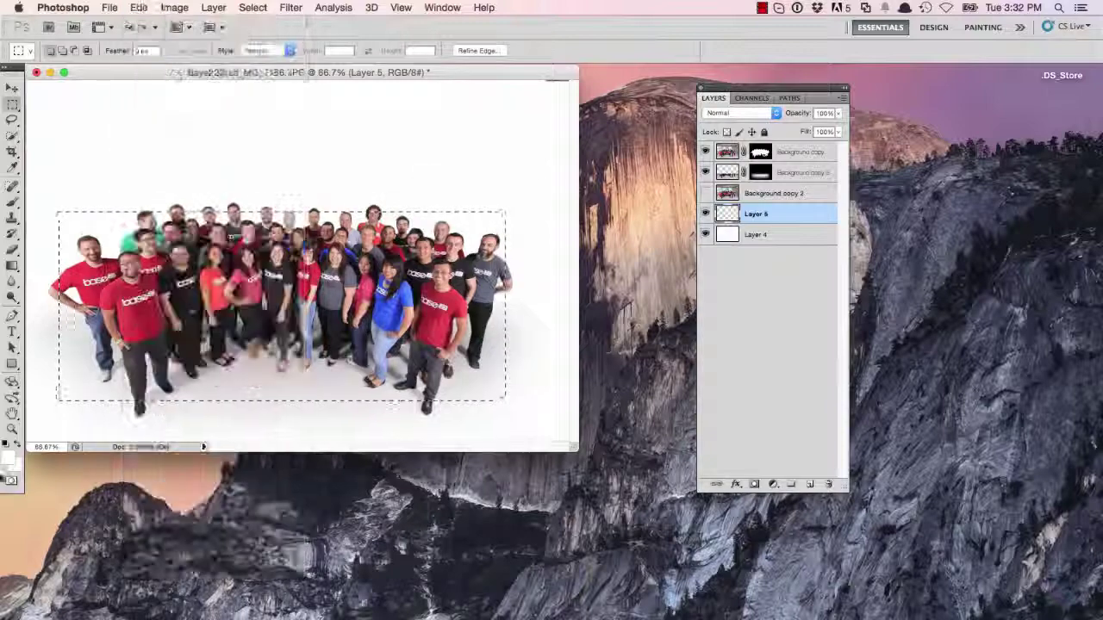
key("Return")
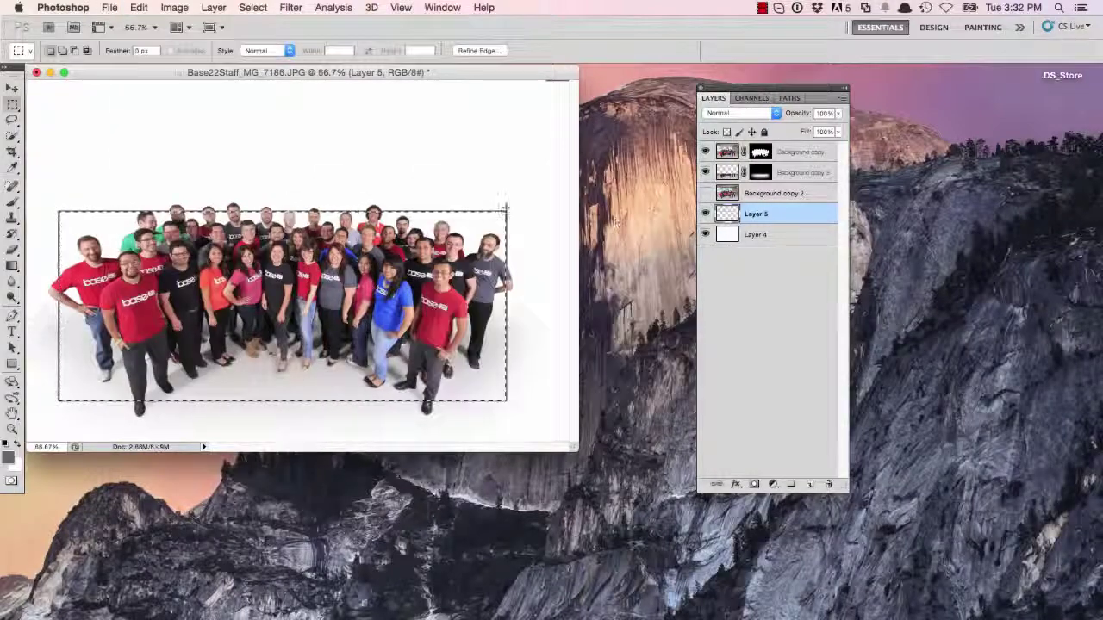
- Stroke the rectangular selection again on Layer 5, using a lighter grey
left_click(138, 7)
left_click(141, 229)
key("Return")
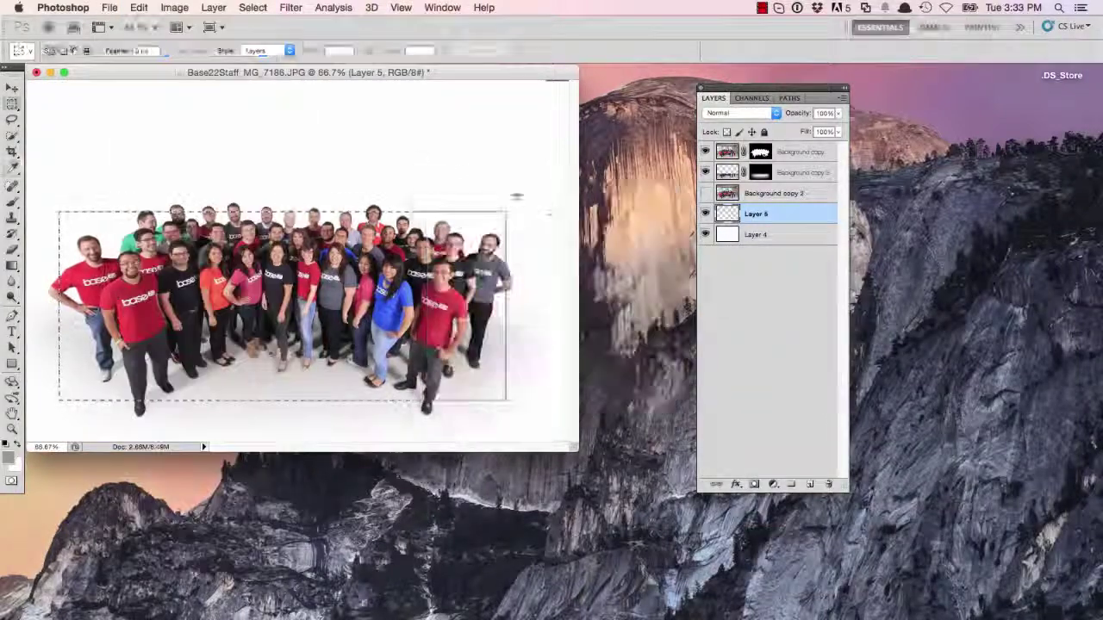
- Deselect the frame selection and move the grey frame on Layer 5 down, to about shoulder height of the back rows
key("ctrl+d")
key("v")
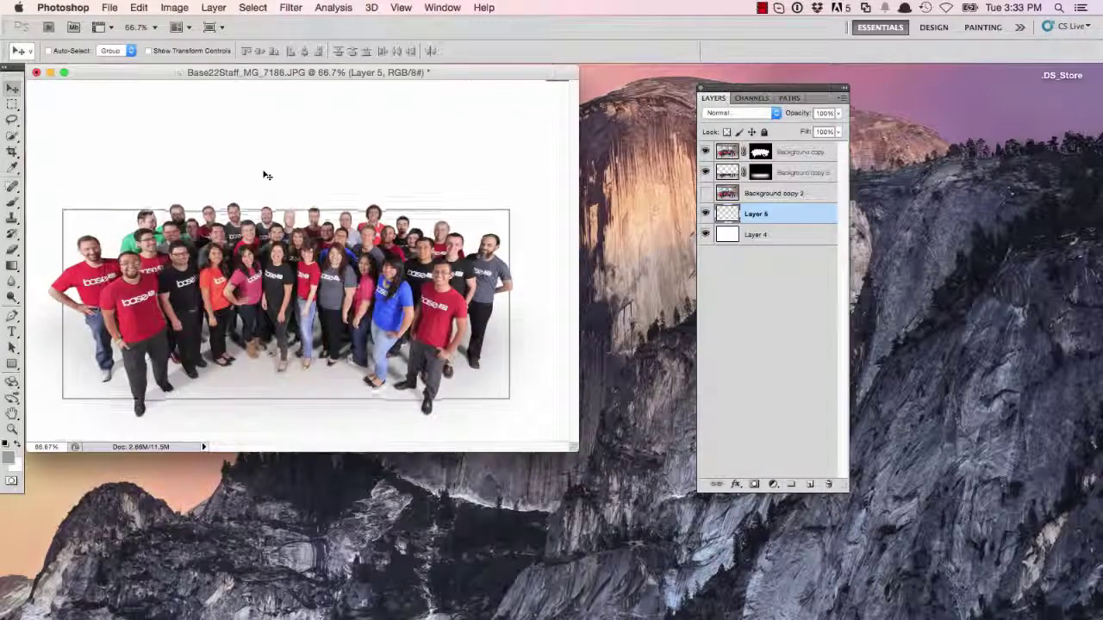
key("shift+Down")
key("shift+Down")
key("shift+Down")
key("shift+Down")
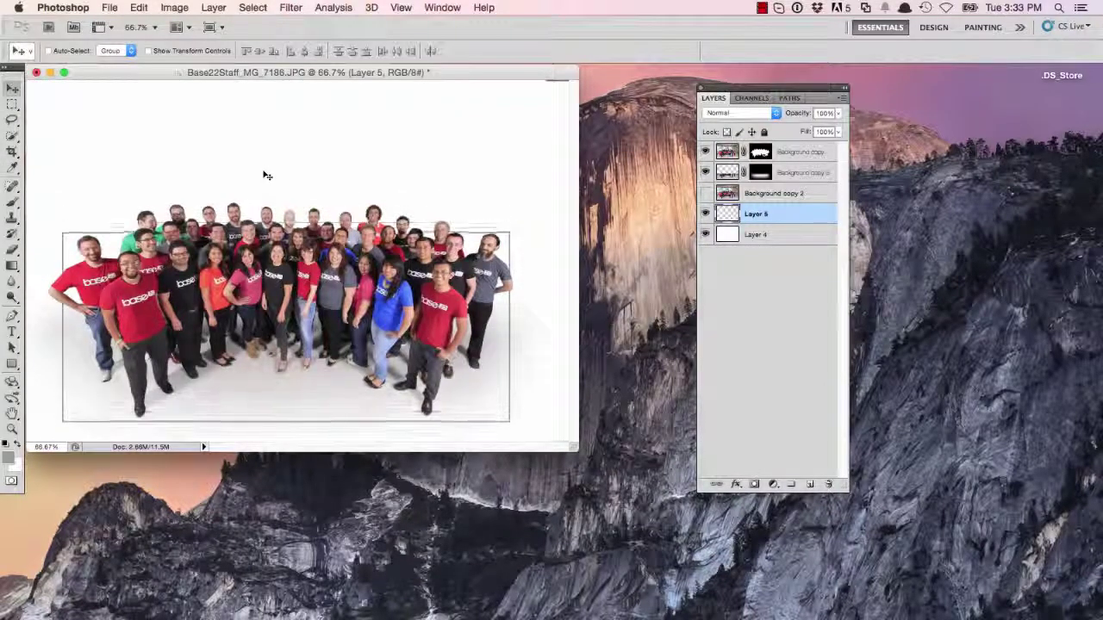
- Add a new layer above Layer 5 and fill a rectangular strip across the front people's feet with white
key("alt+shift+super+n")
key("m")
left_click_drag(58, 432, 559, 387)
key("x")
key("alt+BackSpace")
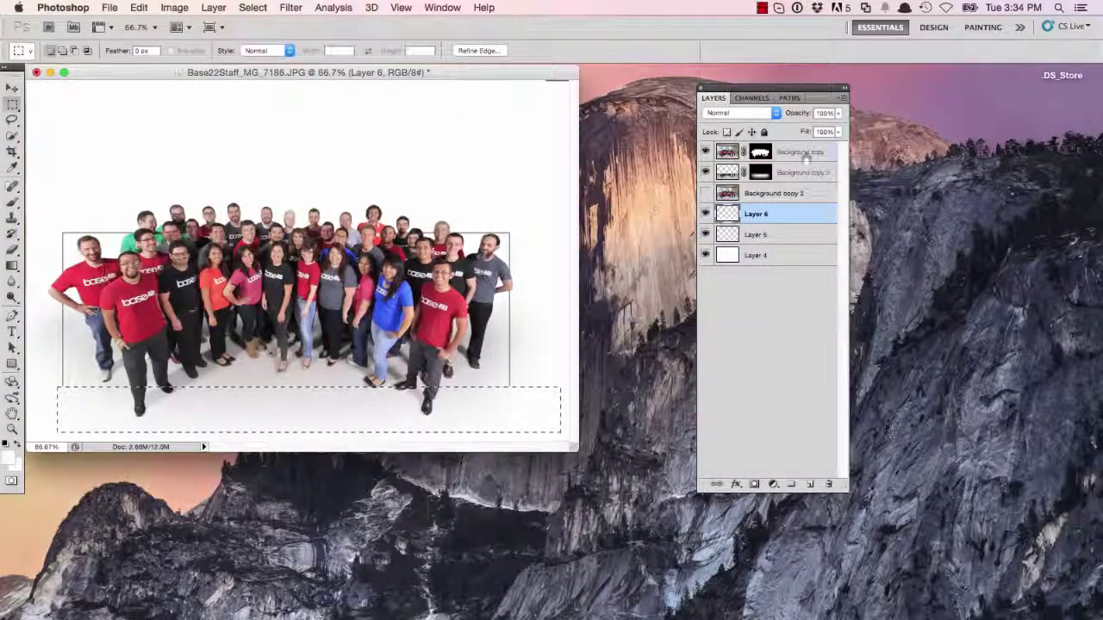
- Add a new layer above Background copy, fill the same strip with white and deselect
left_click(806, 159)
left_click(810, 484)
key("alt+BackSpace")
key("super+d")
- With the Pencil in the frame's sampled grey, draw the frame's bottom line along the upper edge of the white strip on Layer 7
key("z")
left_click(52, 265)
key("b")
left_click(58, 52)
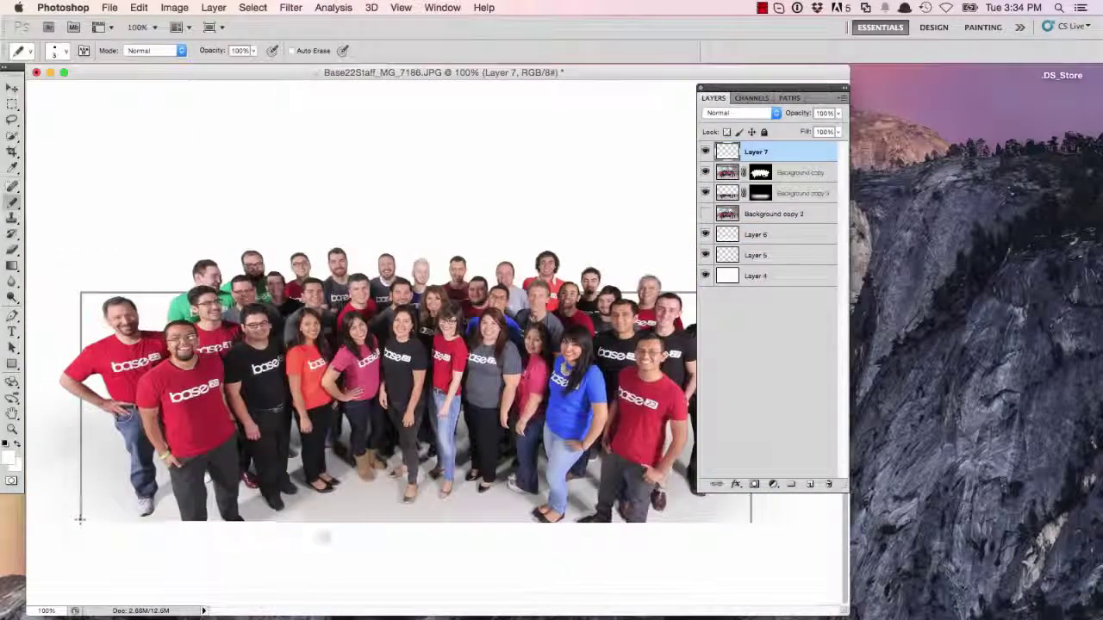
key("i")
left_click(80, 519)
key("b")
mouse_move(80, 522)
left_mouse_down()
mouse_move(753, 521)
mouse_move(753, 540)
left_mouse_up()
key("m")
key("super+d")
key("super+minus")
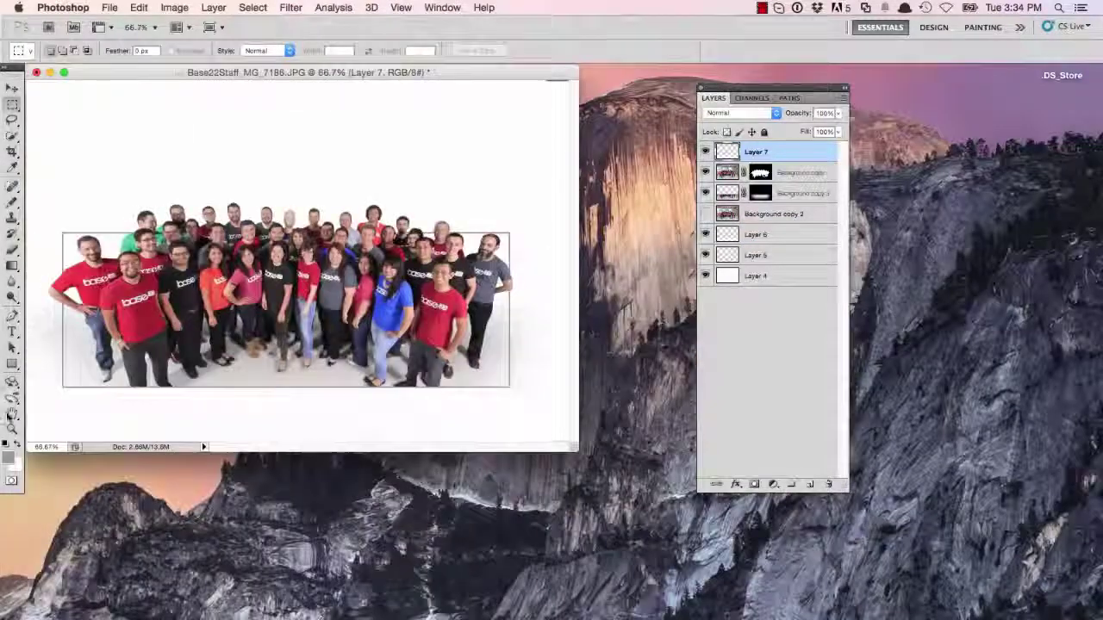
- Fill the areas just outside the frame's left side, below and above the man's elbow, with white on Layer 7
key("super+plus")
key("super+plus")
left_click_drag(132, 234, 19, 614)
key("alt+BackSpace")
left_click_drag(199, 173, 198, 372)
left_click_drag(133, 307, 24, 103)
key("alt+BackSpace")
key("super+d")
key("super+minus")
key("super+minus")
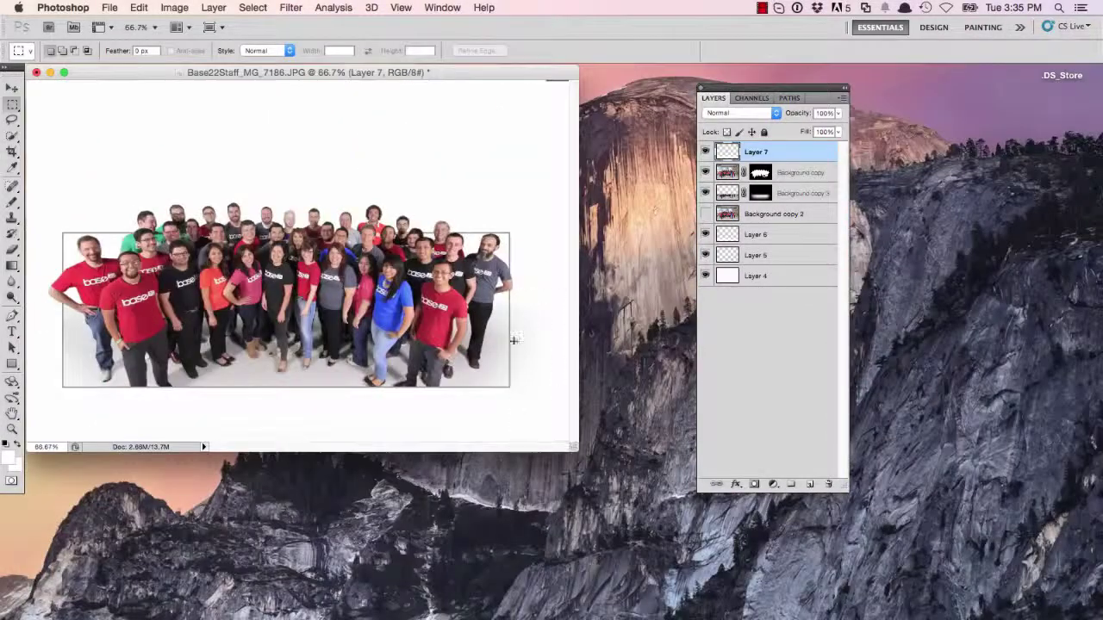
- Move the Layers panel clear of the image and fill the area outside the frame's lower right side with white on Layer 7
key("super+plus")
left_click_drag(774, 87, 959, 109)
left_click_drag(749, 390, 841, 605)
key("alt+BackSpace")
key("super+d")
key("super+minus")
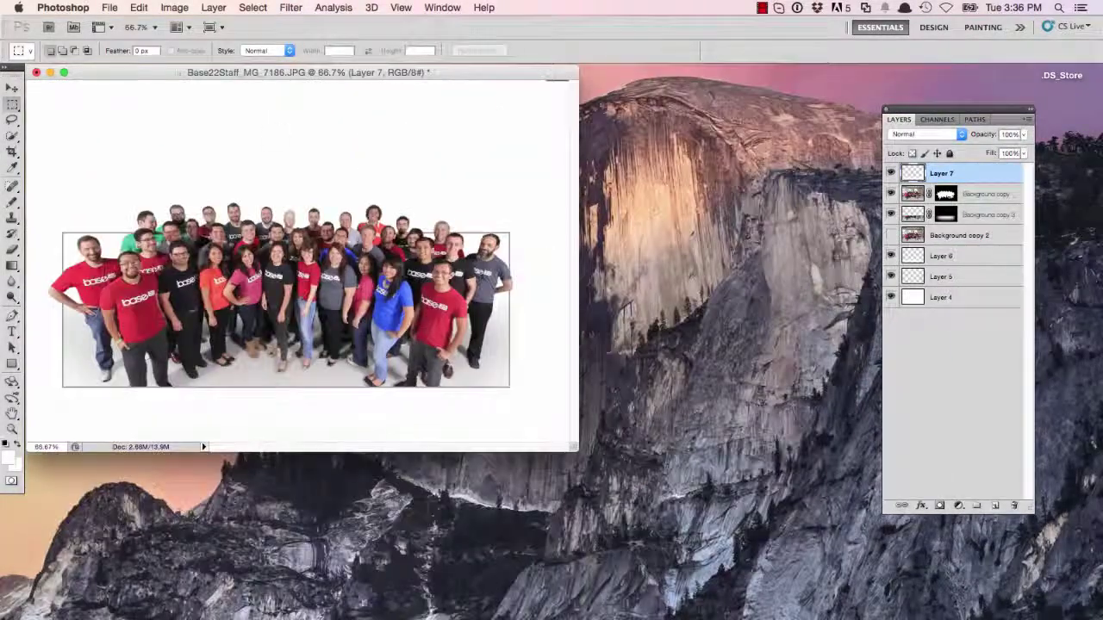
- Select the area above the frame and delete its contents from Layer 4 and Layer 7
left_click(941, 297)
left_click_drag(22, 74, 608, 234)
key("Delete")
left_click(948, 173)
key("Delete")
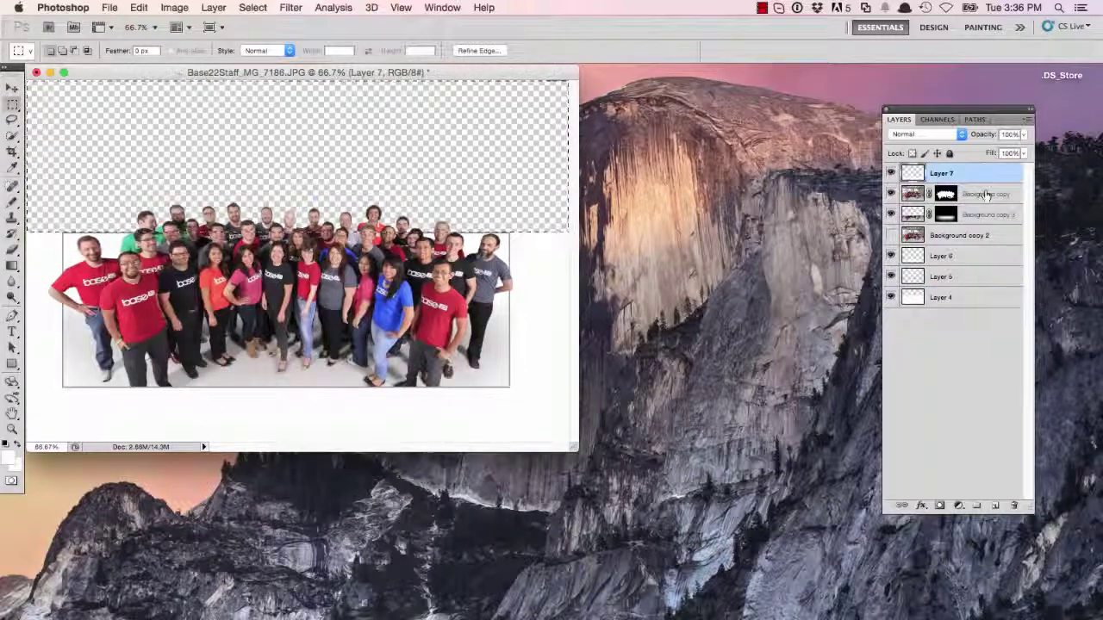
- Select the area outside the frame's right side and delete its contents from Layer 7 and Layer 4
mouse_move(511, 230)
left_mouse_down()
mouse_move(548, 271)
mouse_move(585, 460)
left_mouse_up()
key("Delete")
left_click(951, 297)
key("Delete")
key("Delete")
left_click(958, 258)
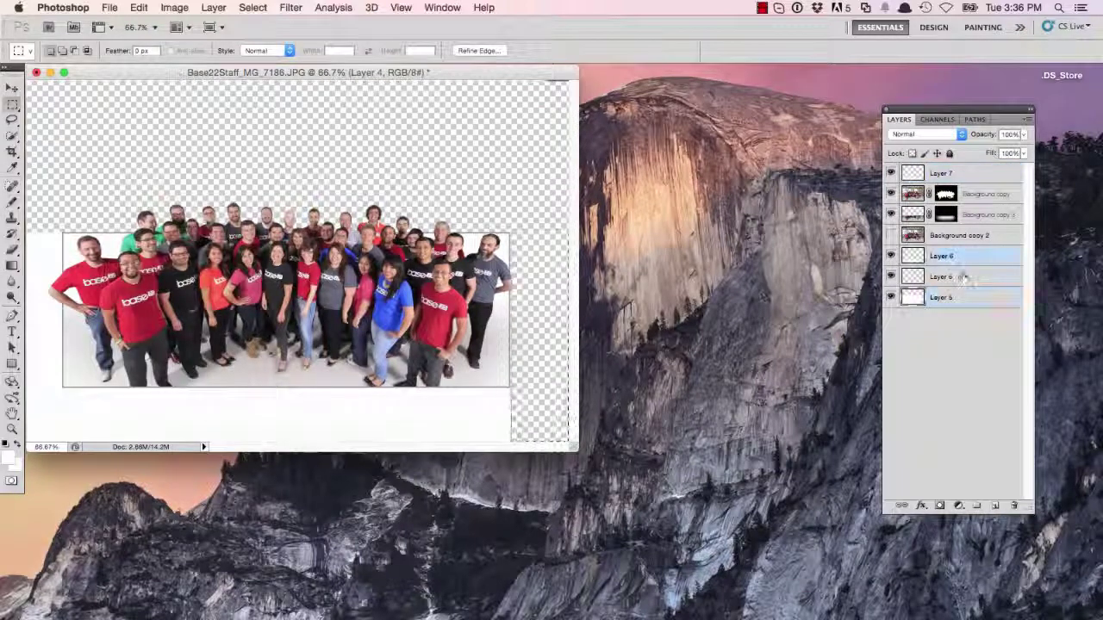
- Select the strip below the frame and delete its contents from Layer 7, Background copy, Background copy 3 and Layer 6
left_click(948, 173)
left_click_drag(518, 387, 2, 455)
key("Delete")
left_click(984, 194)
key("Delete")
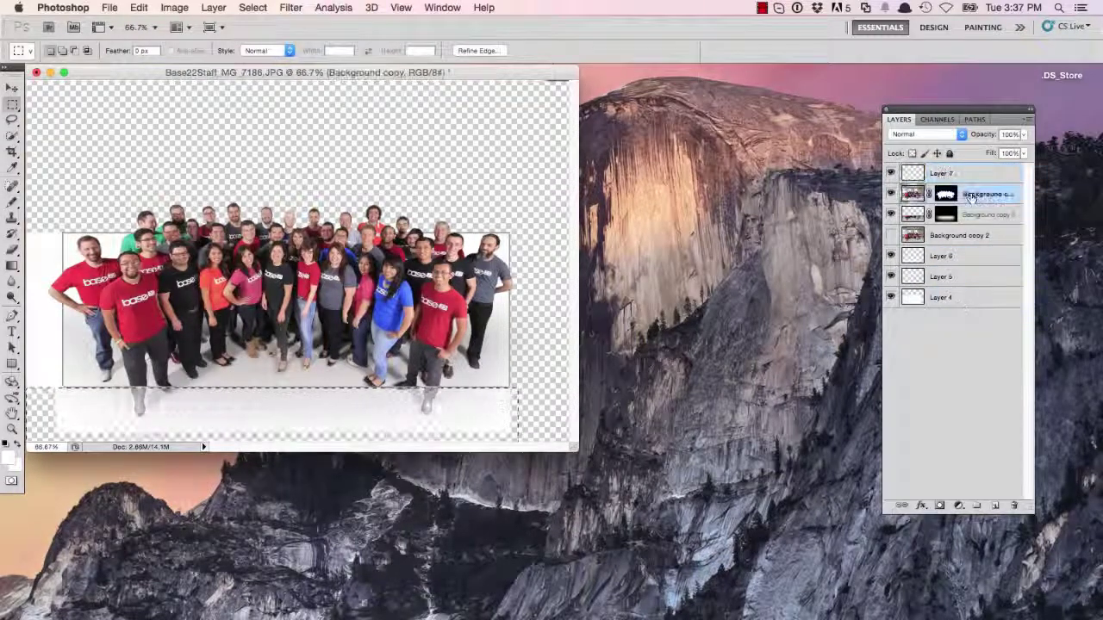
left_click(982, 215)
key("Delete")
left_click(950, 255)
key("Delete")
- Clear the area outside the frame's left side on Layer 5, Background copy 3 and Layer 7, and deselect
mouse_move(63, 227)
left_mouse_down()
mouse_move(62, 413)
mouse_move(17, 444)
left_mouse_up()
left_click(968, 278)
key("Delete")
left_click(984, 215)
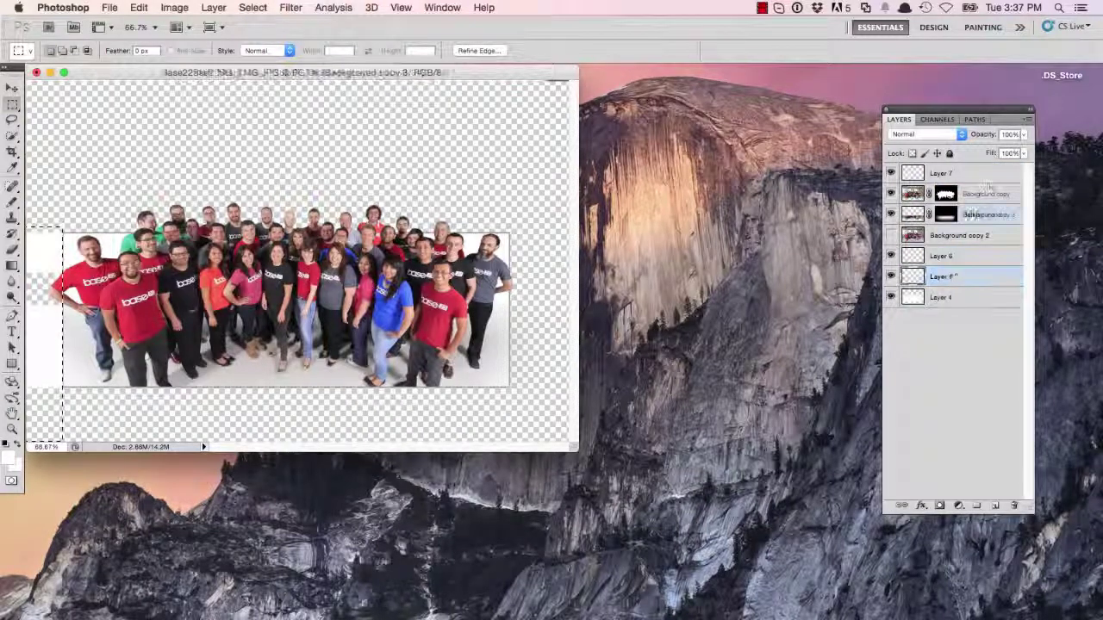
key("Delete")
left_click(948, 173)
key("Delete")
key("super+d")
- Enlarge the document window and crop the canvas around the framed group, cropping a second time to trim the excess transparent margin
left_click_drag(575, 448, 692, 488)
mouse_move(577, 424)
left_mouse_down()
mouse_move(576, 230)
mouse_move(102, 220)
left_mouse_up()
left_click(174, 8)
left_click(181, 156)
left_click_drag(594, 383, 142, 370)
left_click(174, 8)
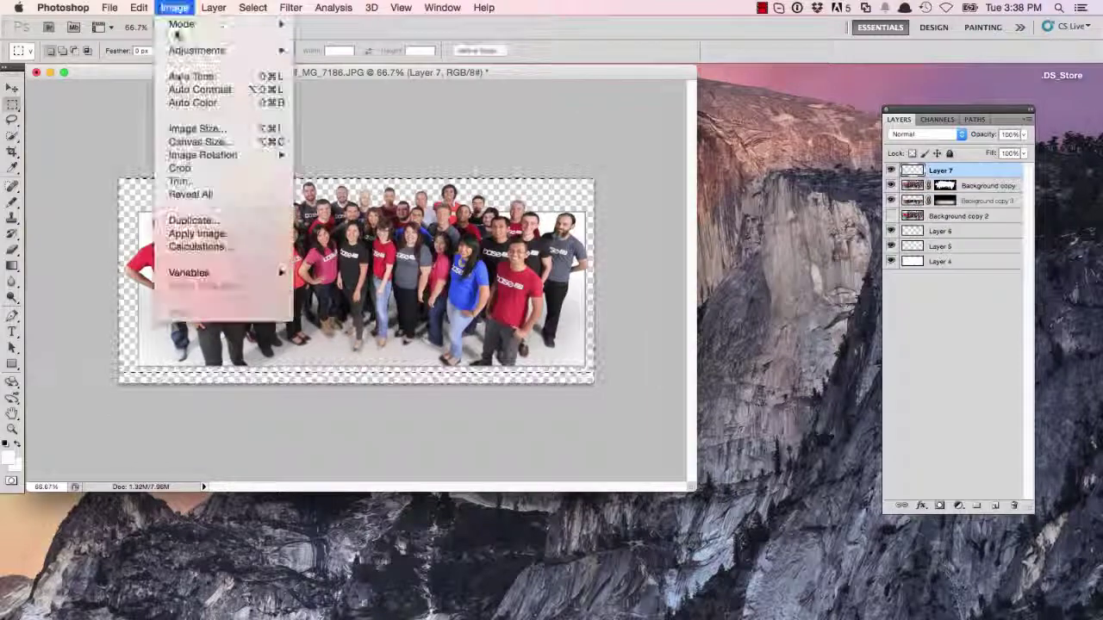
left_click(181, 156)
- Export the image for the web as a PNG-24 with transparency named Base22Staff_MG_7186_isolated.png in the Pictures folder
left_click(107, 7)
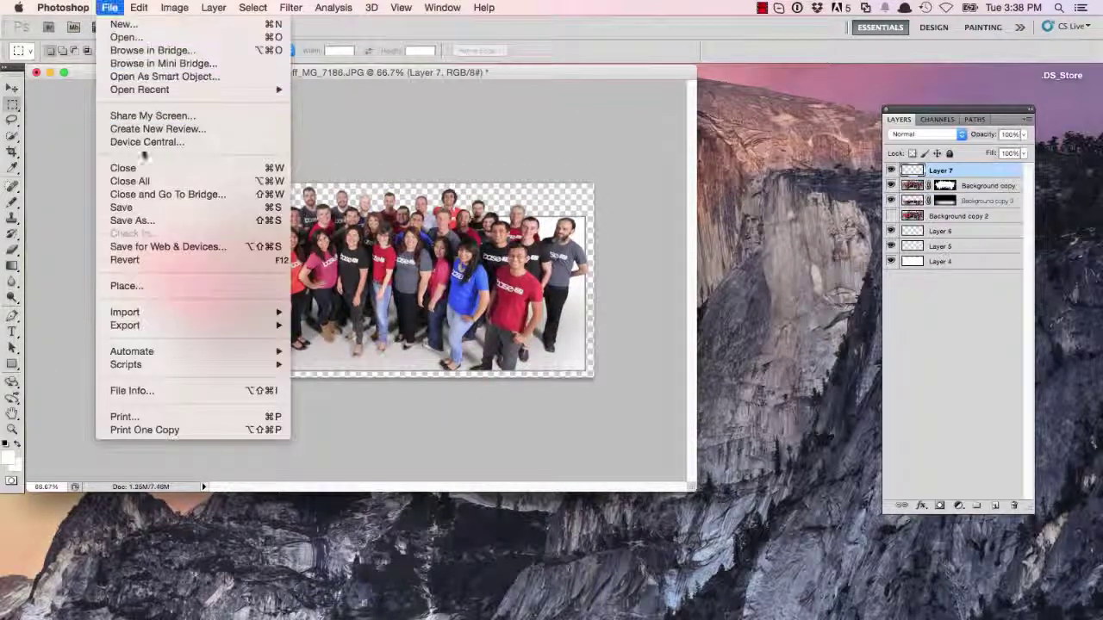
left_click(156, 247)
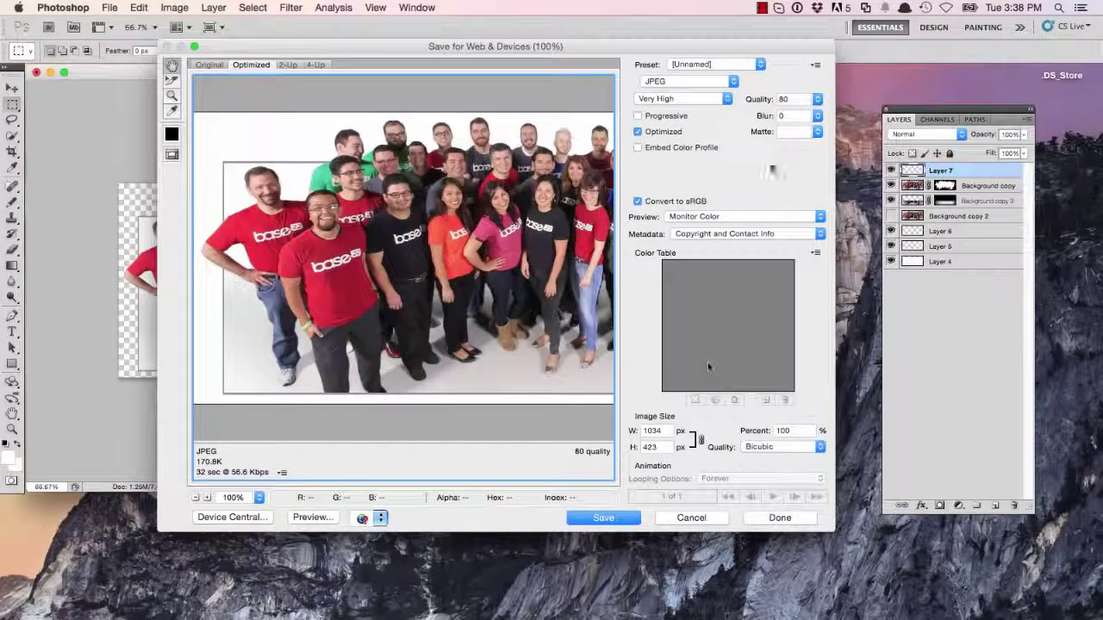
left_click(734, 81)
left_click(689, 103)
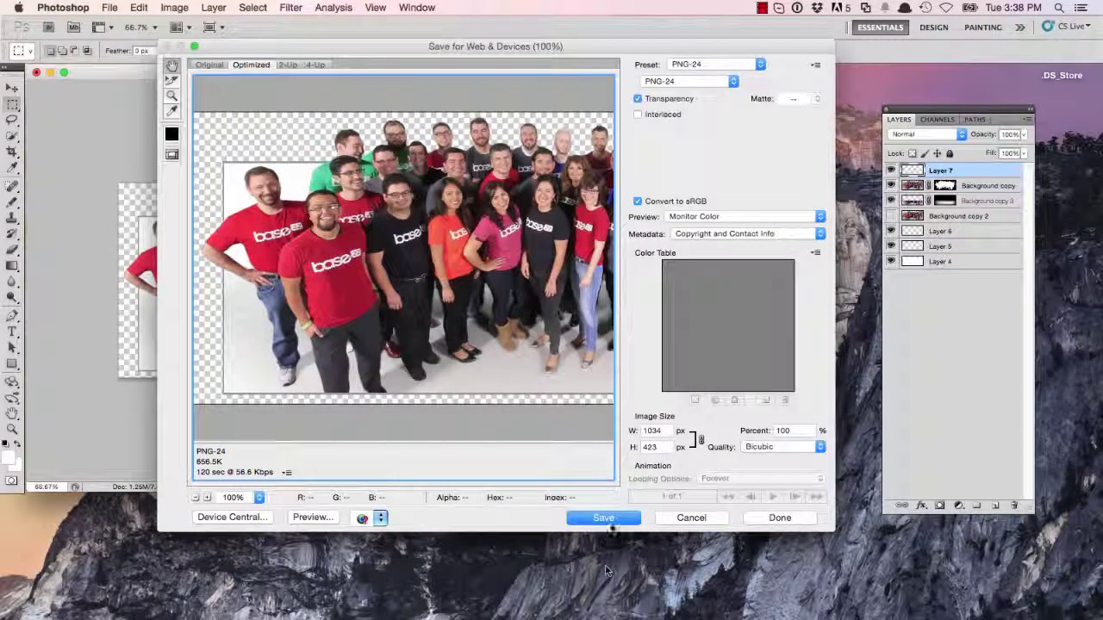
left_click(606, 518)
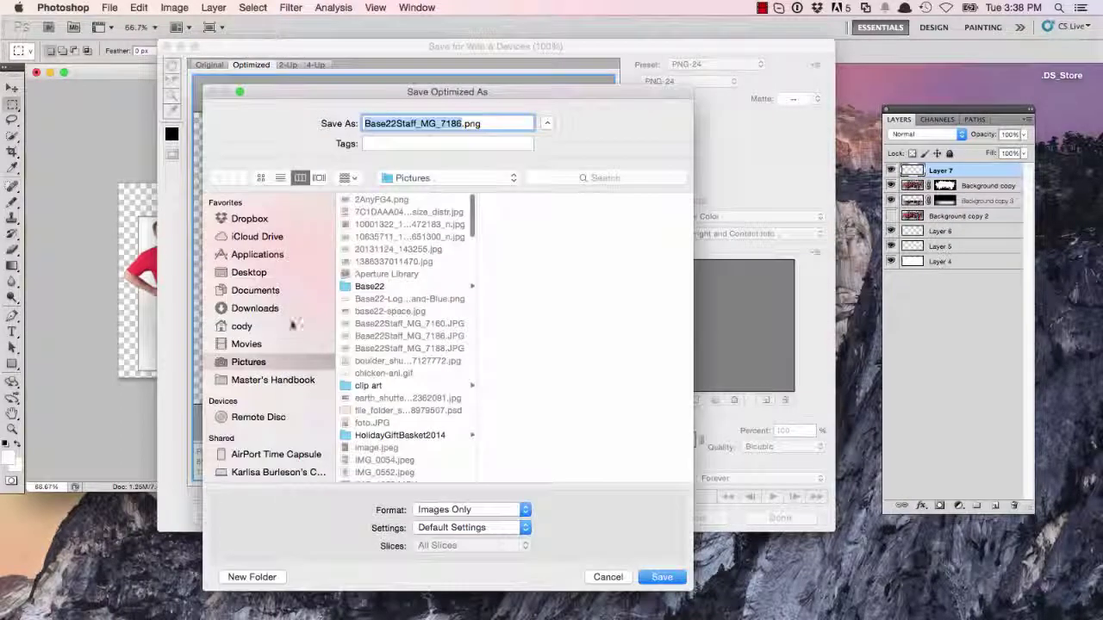
left_click(463, 125)
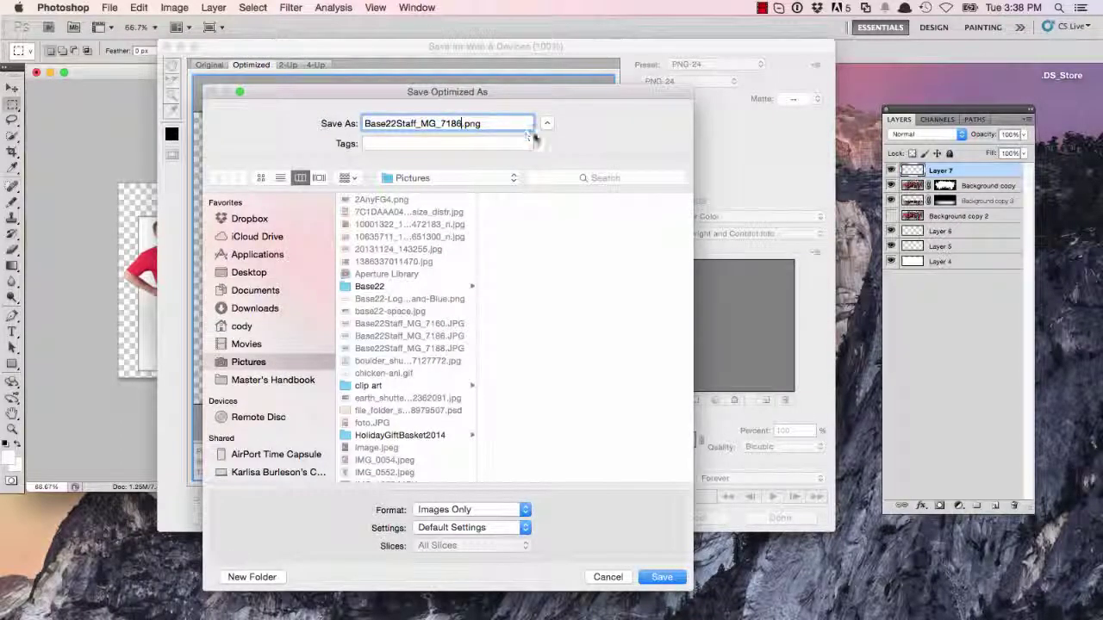
type("_isolated")
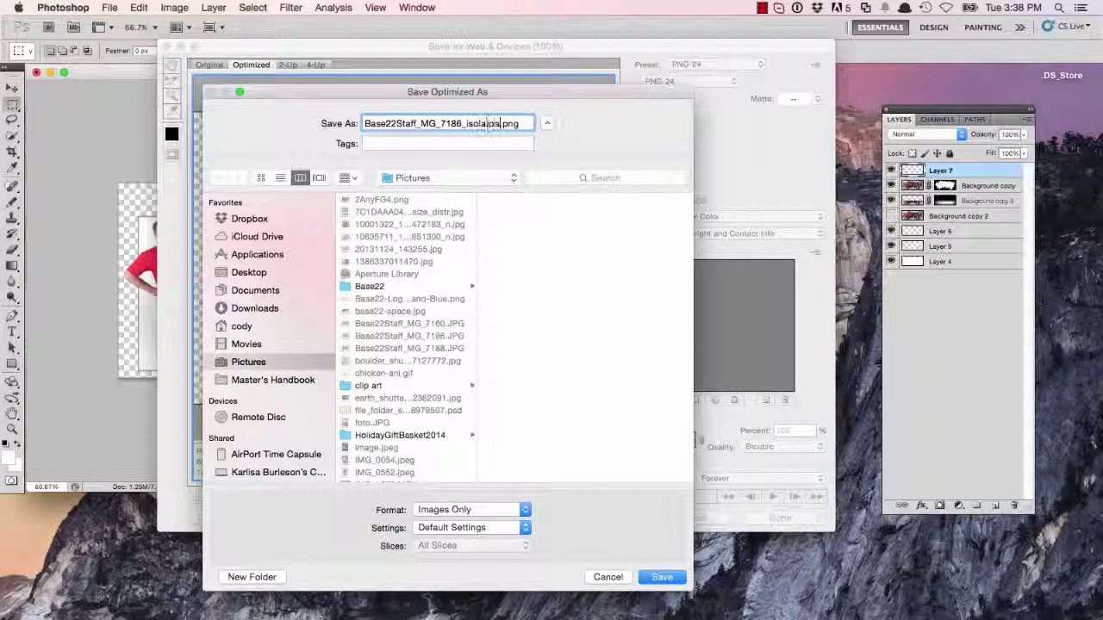
key("Return")
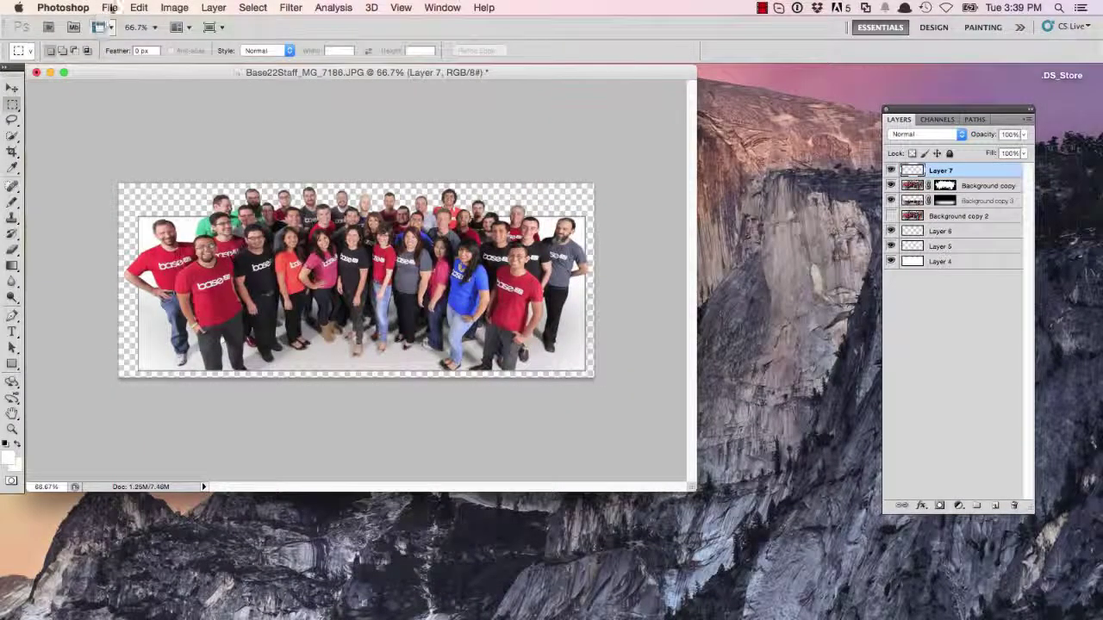
left_click(110, 7)
left_click(121, 207)
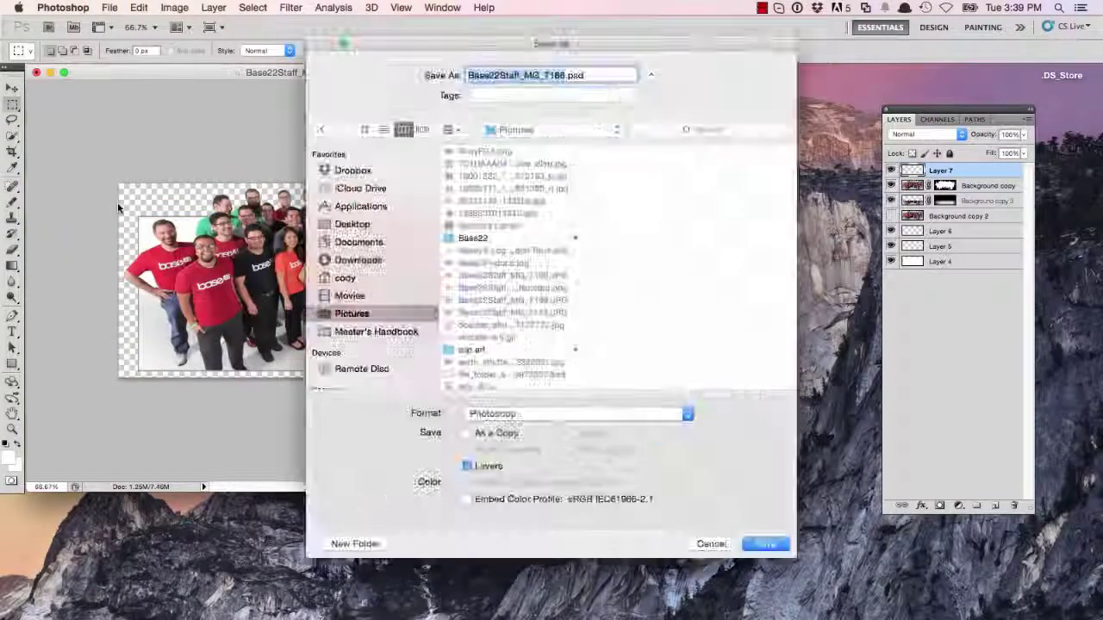
left_click(765, 544)
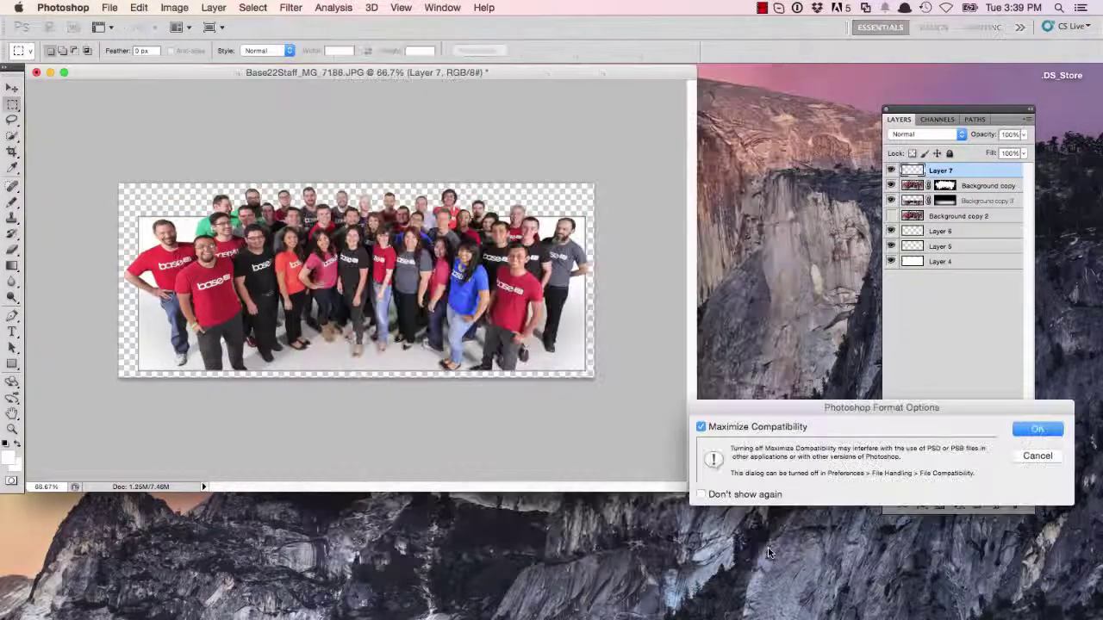
key("Return")
- Save the layered document in Photoshop format as Base22Staff_MG_7186_isolated.psd in Pictures, with maximum compatibility
left_click(109, 7)
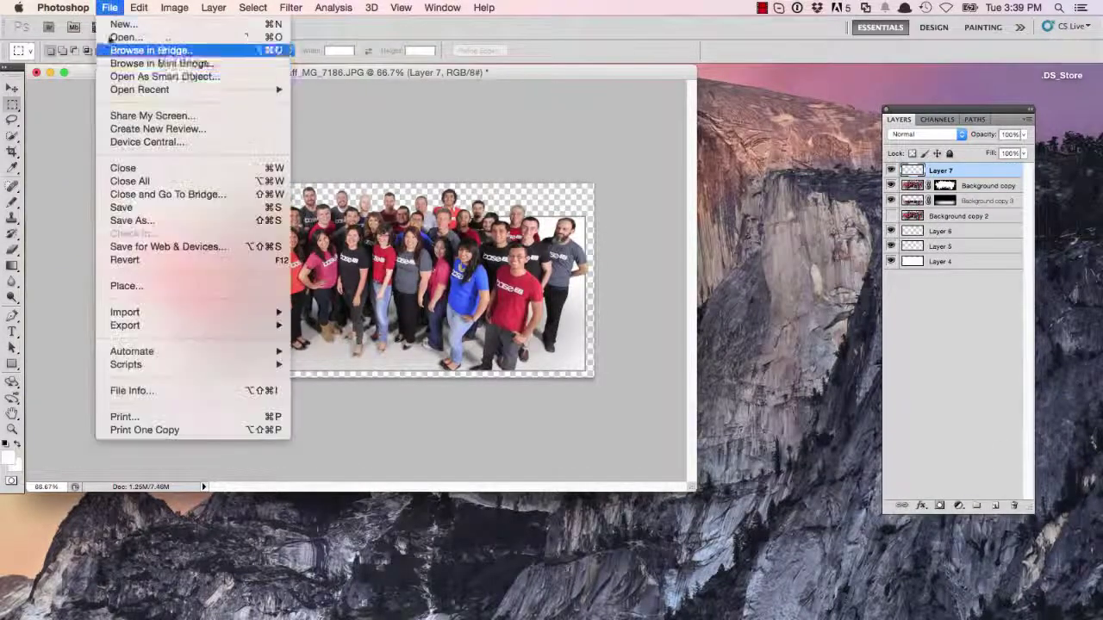
left_click(153, 222)
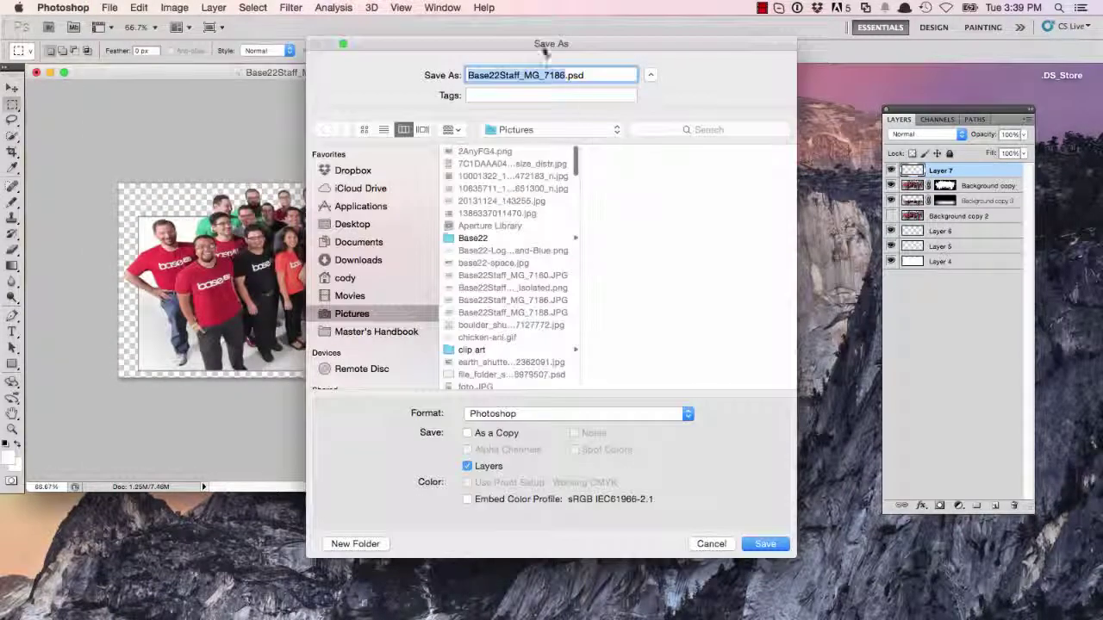
left_click(565, 75)
type("_isolated")
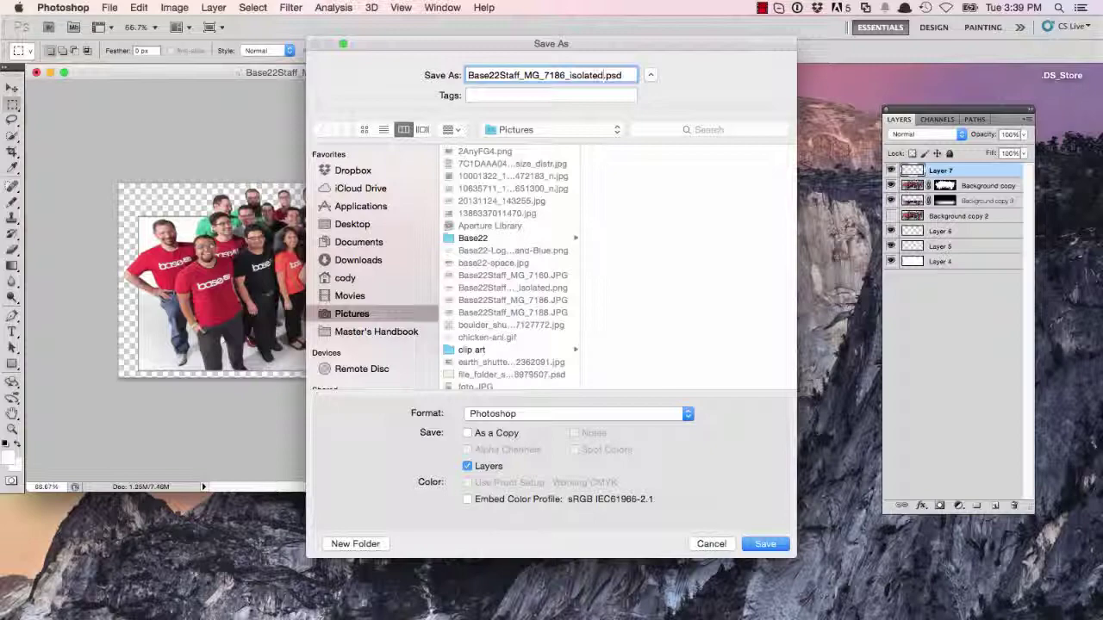
key("Return")
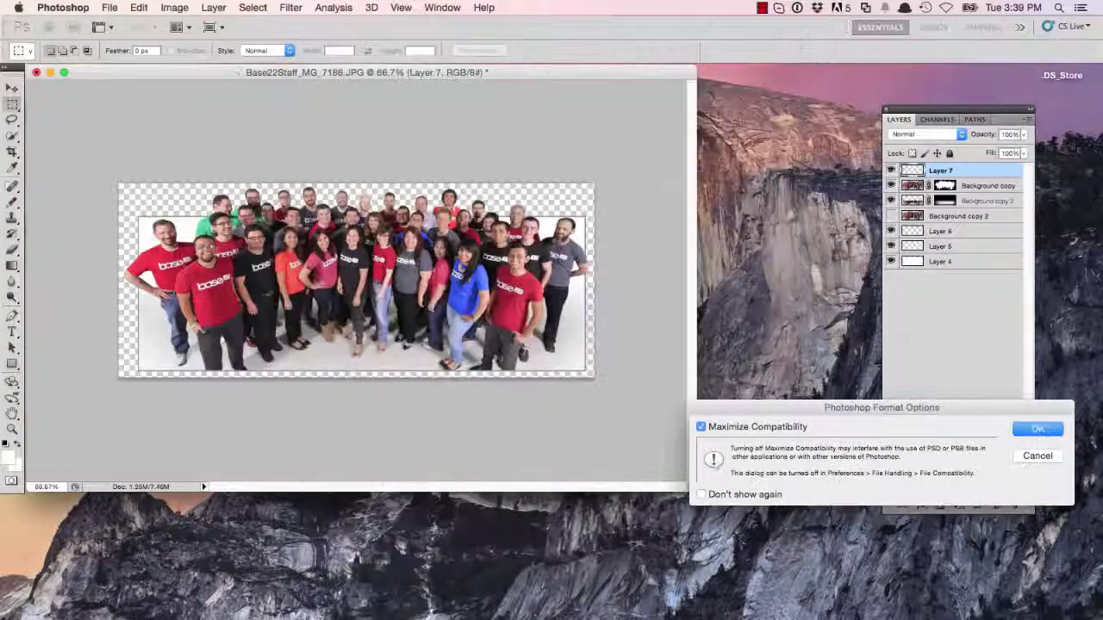
left_click(1039, 431)
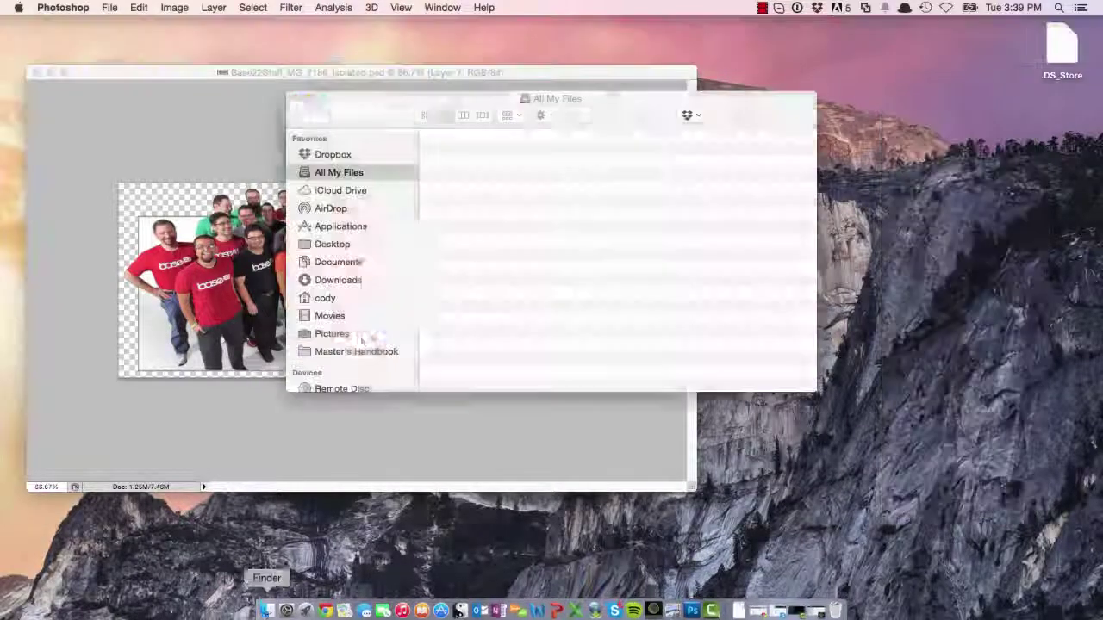
- Switch to Finder, preview Base22Staff_MG_7186_isolated.png from the Pictures folder and enlarge the preview to examine the cutout
left_click(262, 606)
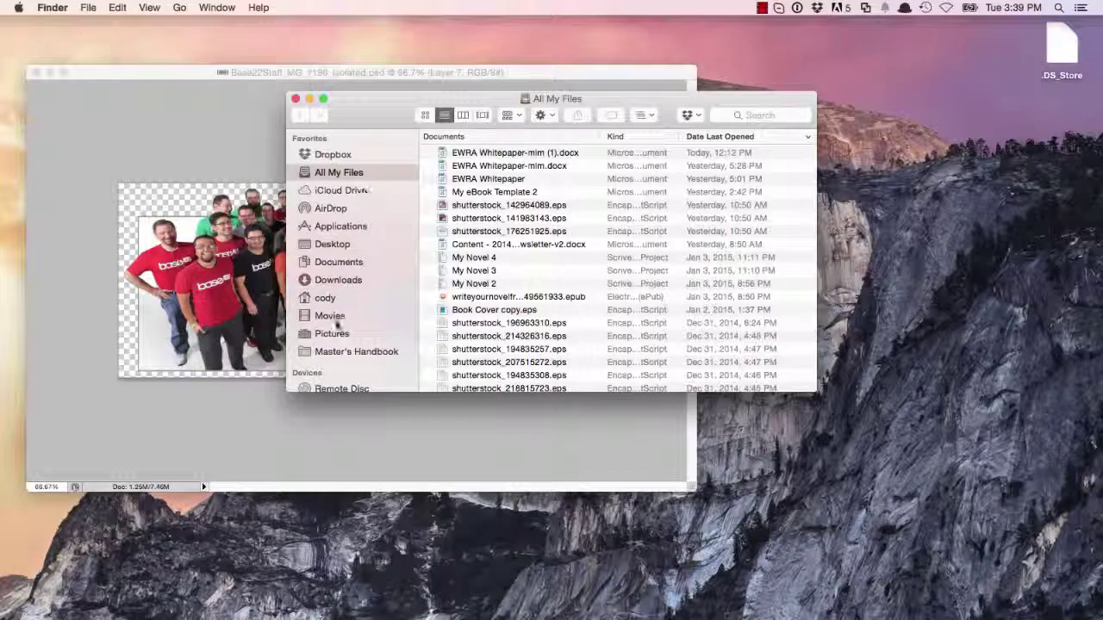
left_click(331, 334)
scroll(498, 313, "down", 5)
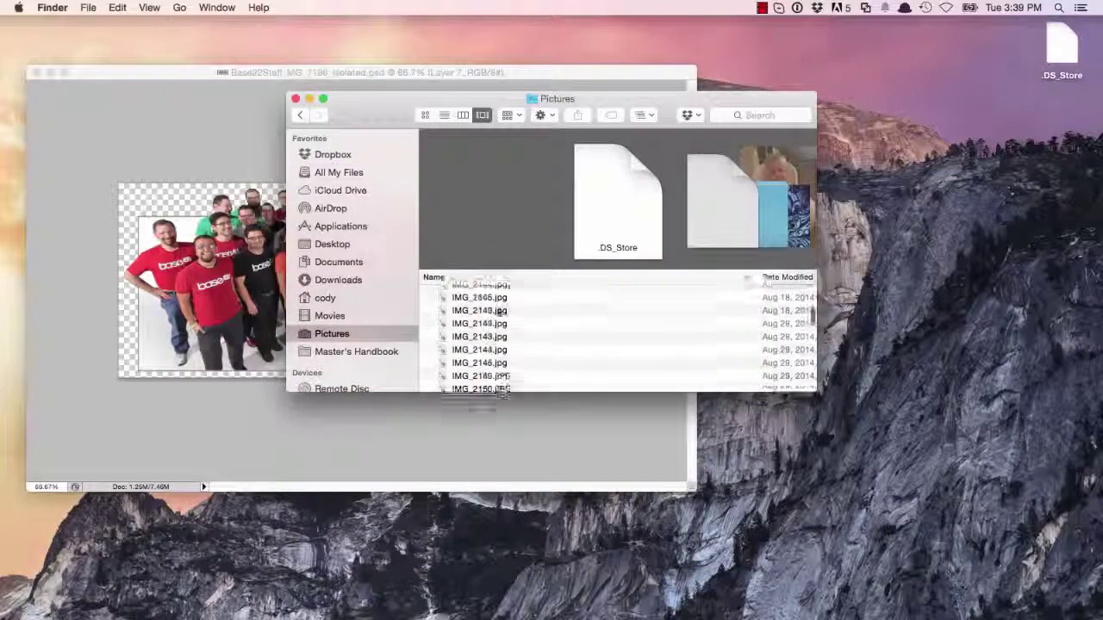
scroll(498, 313, "up", 3)
scroll(498, 313, "down", 4)
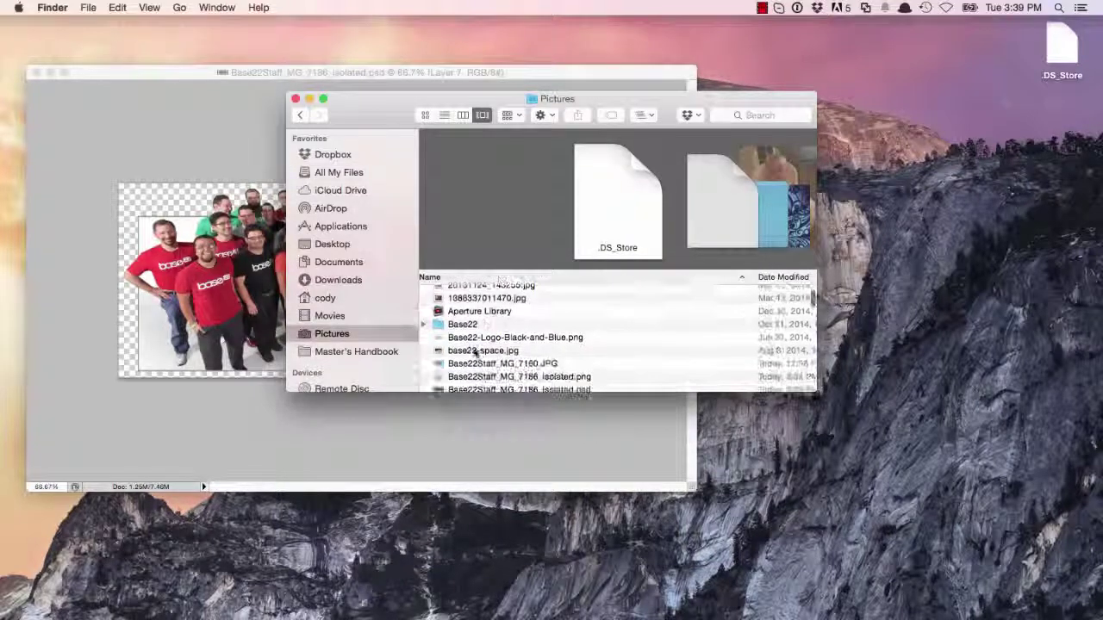
scroll(480, 358, "down", 2)
left_click(512, 336)
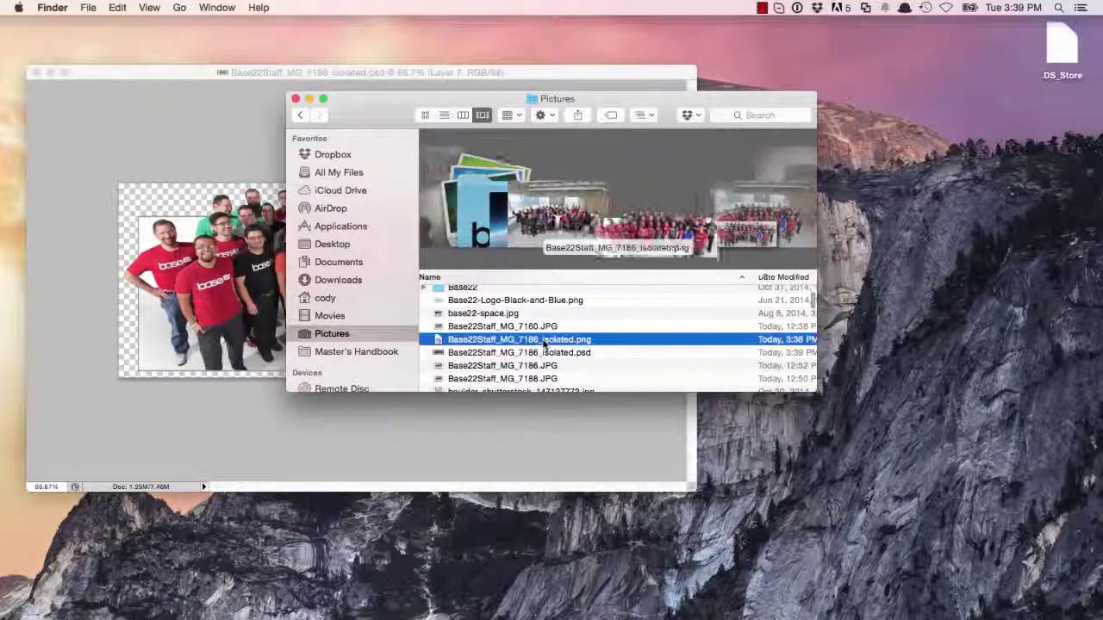
key("space")
left_click_drag(729, 178, 629, 80)
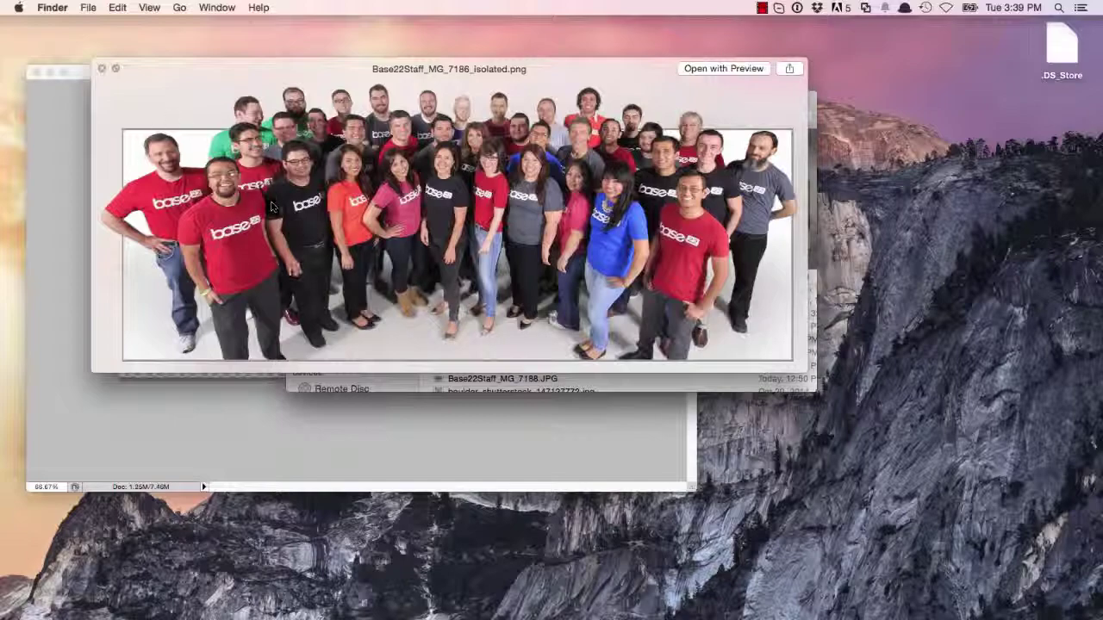
left_click_drag(794, 392, 842, 388)
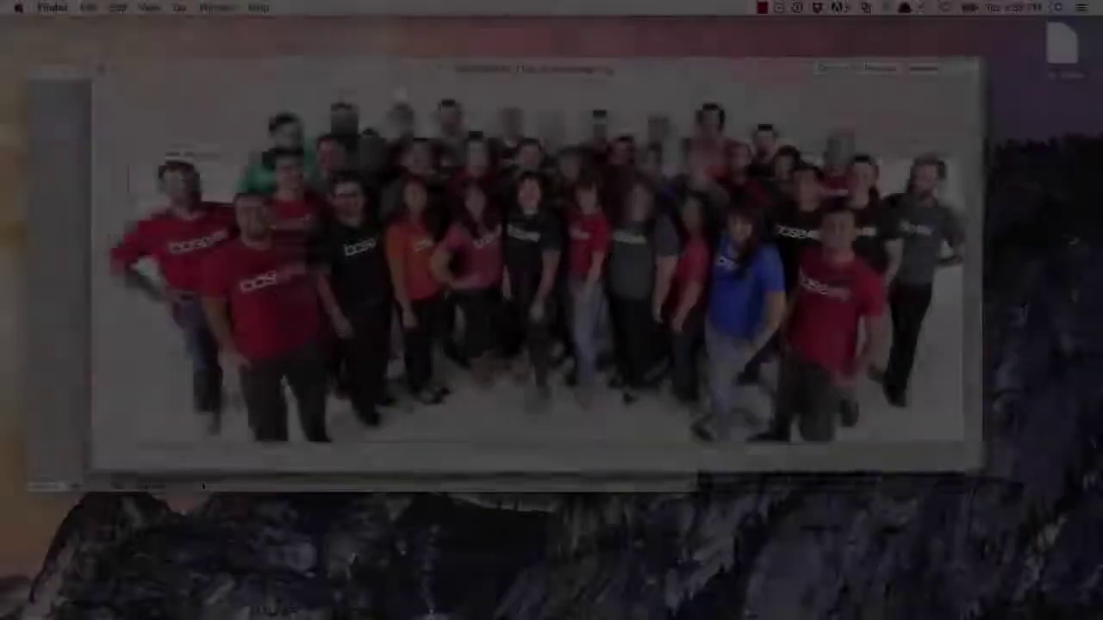